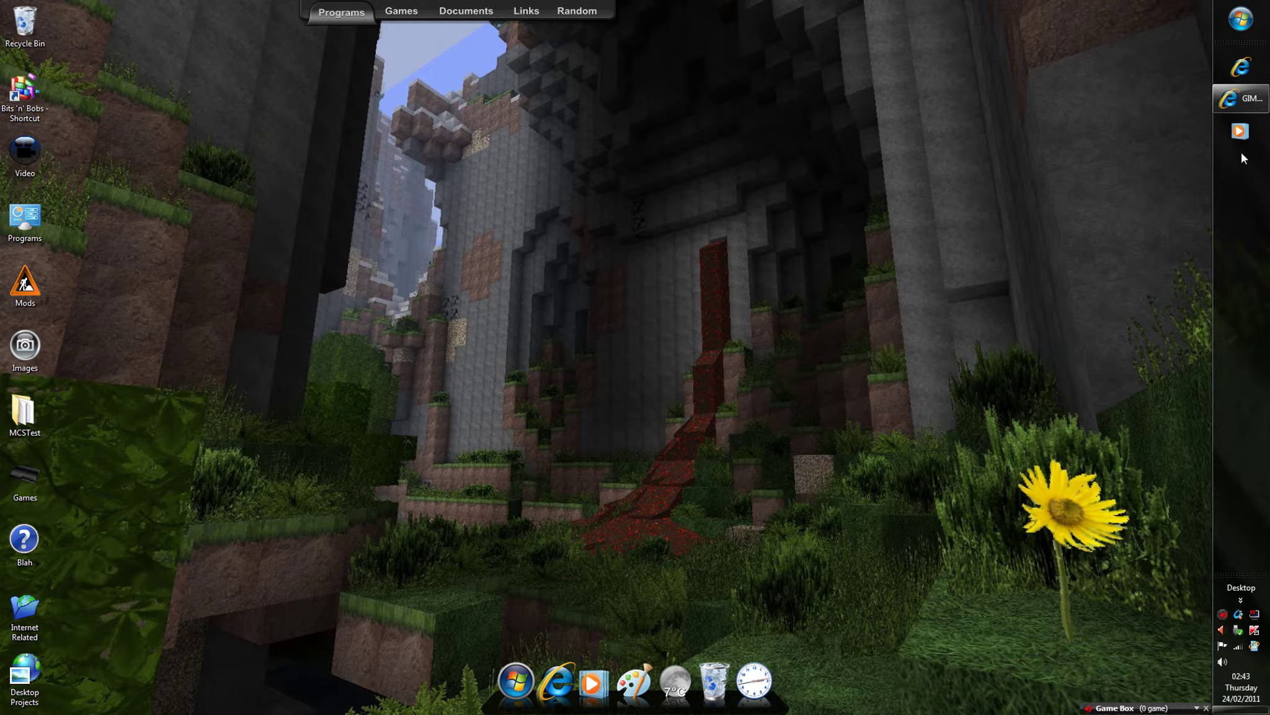
{"action": "mouse_move", "coordinate": [1239, 98]}
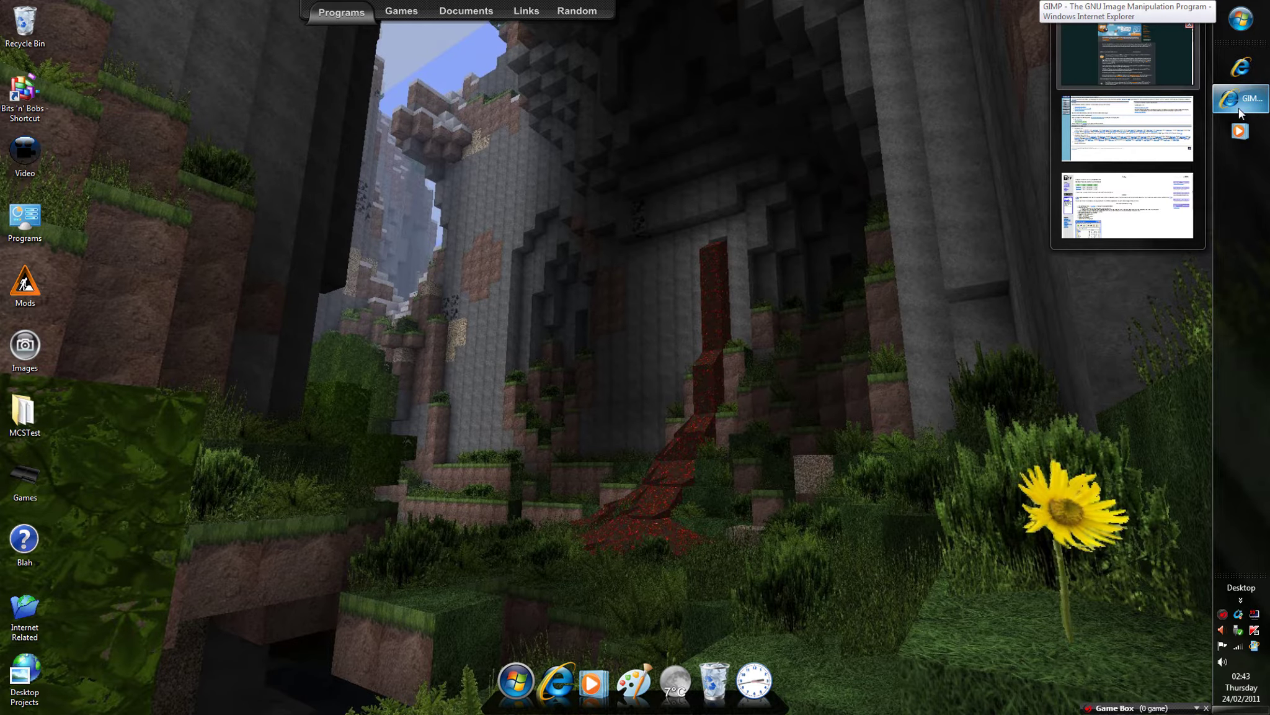
Step: Restore Internet Explorer and compare the GIMP, WinRAR and 7-Zip pages, ending on WinRAR
{"action": "left_click", "coordinate": [1239, 108]}
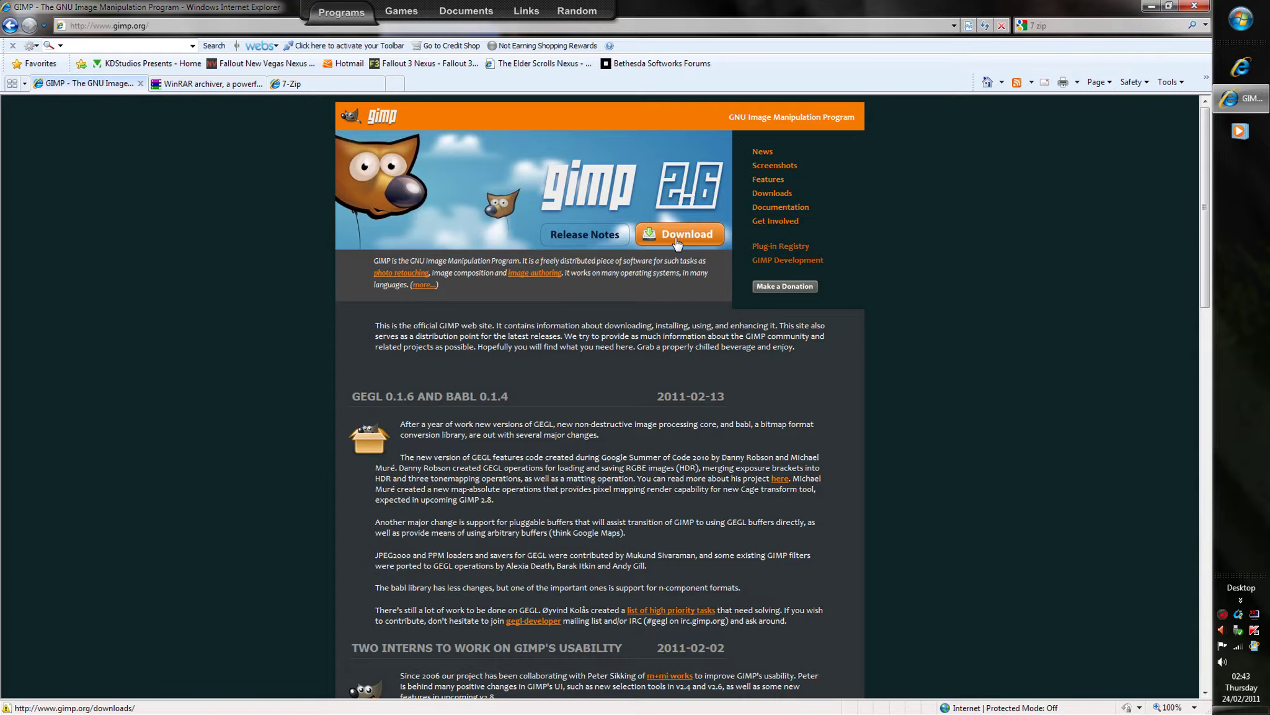
{"action": "left_click", "coordinate": [207, 84]}
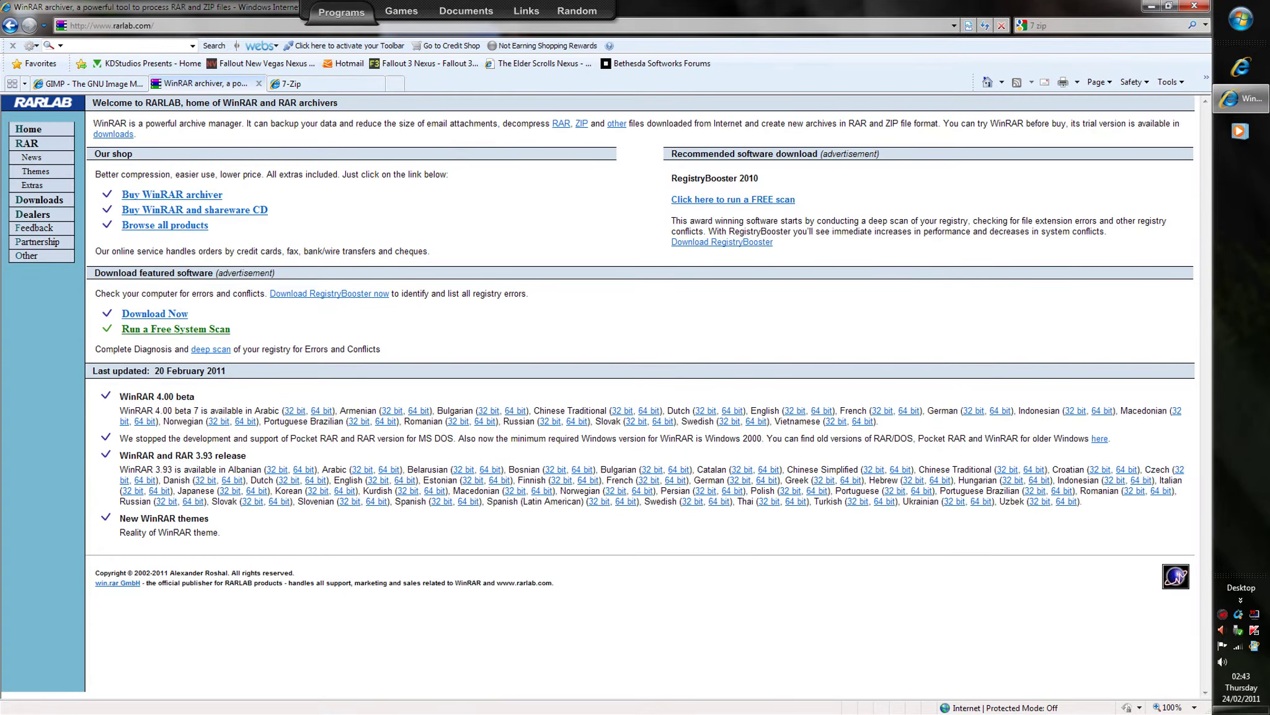
{"action": "left_click", "coordinate": [295, 85]}
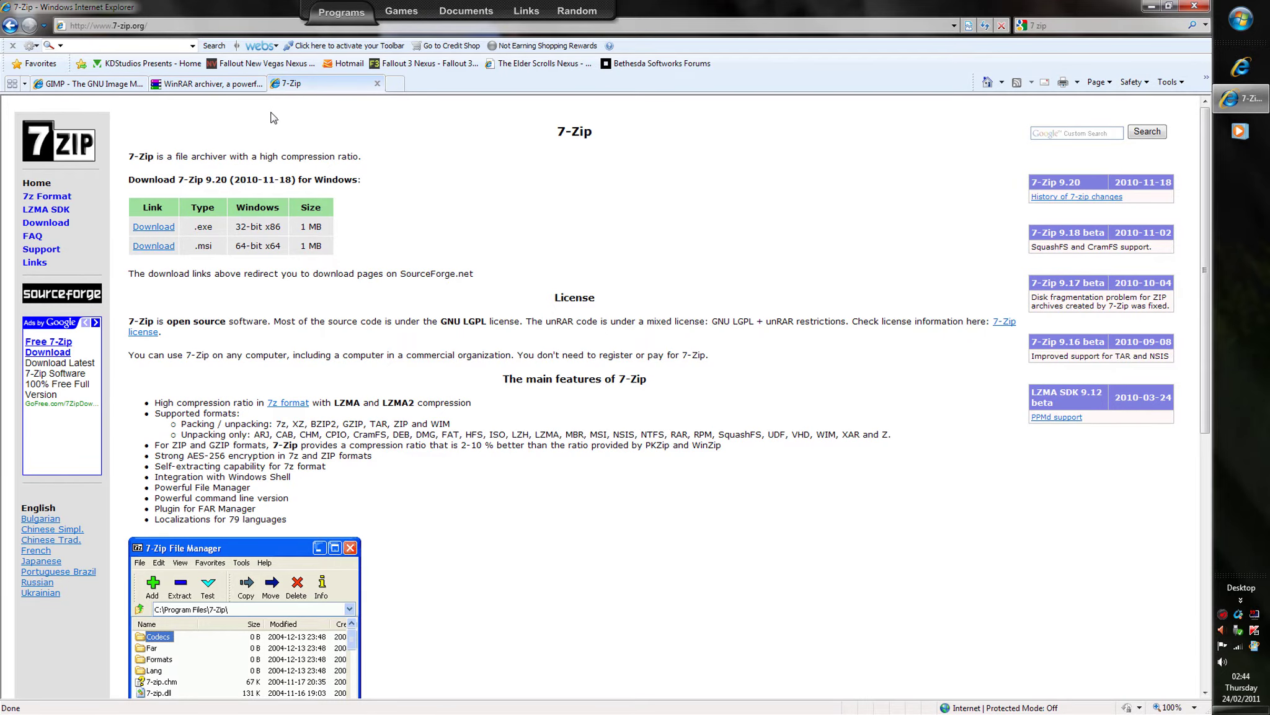
{"action": "left_click", "coordinate": [236, 86]}
{"action": "left_click", "coordinate": [292, 86]}
{"action": "left_click", "coordinate": [248, 87]}
{"action": "key", "text": "ctrl+Tab"}
{"action": "left_click", "coordinate": [242, 87]}
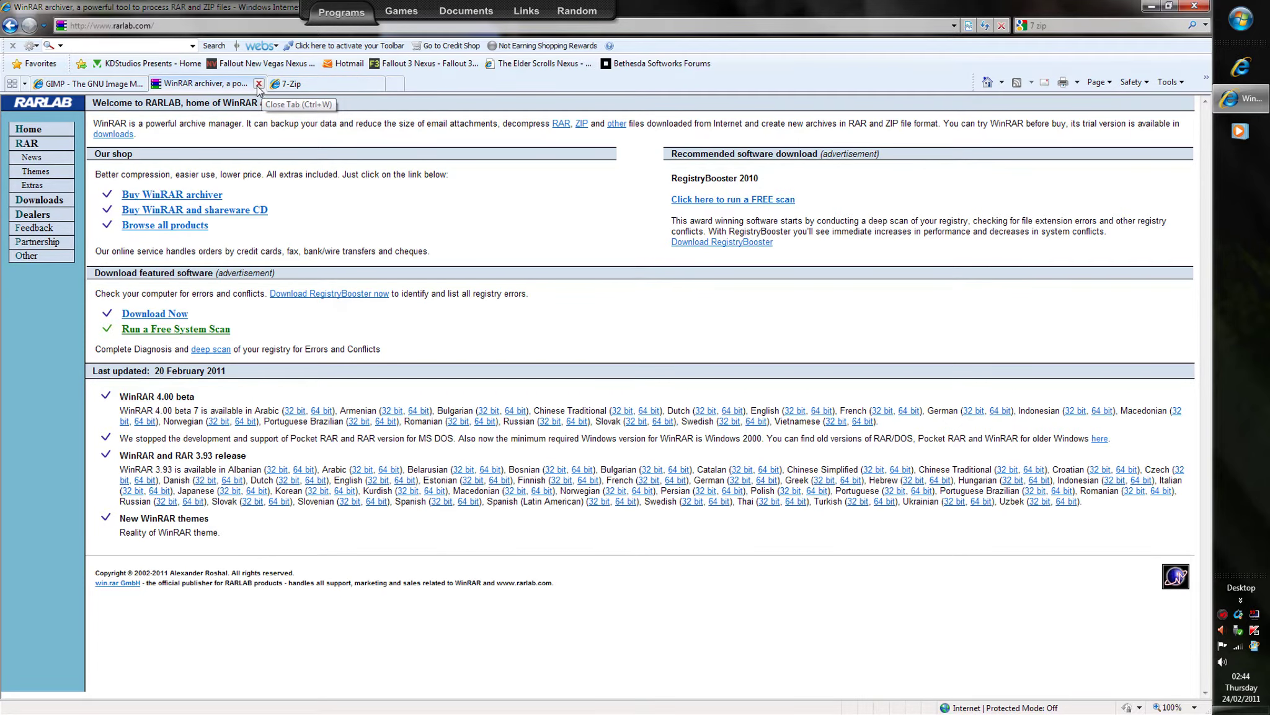
Step: Minimize the browser and create a new desktop folder named GobblePack
{"action": "left_click", "coordinate": [1144, 8]}
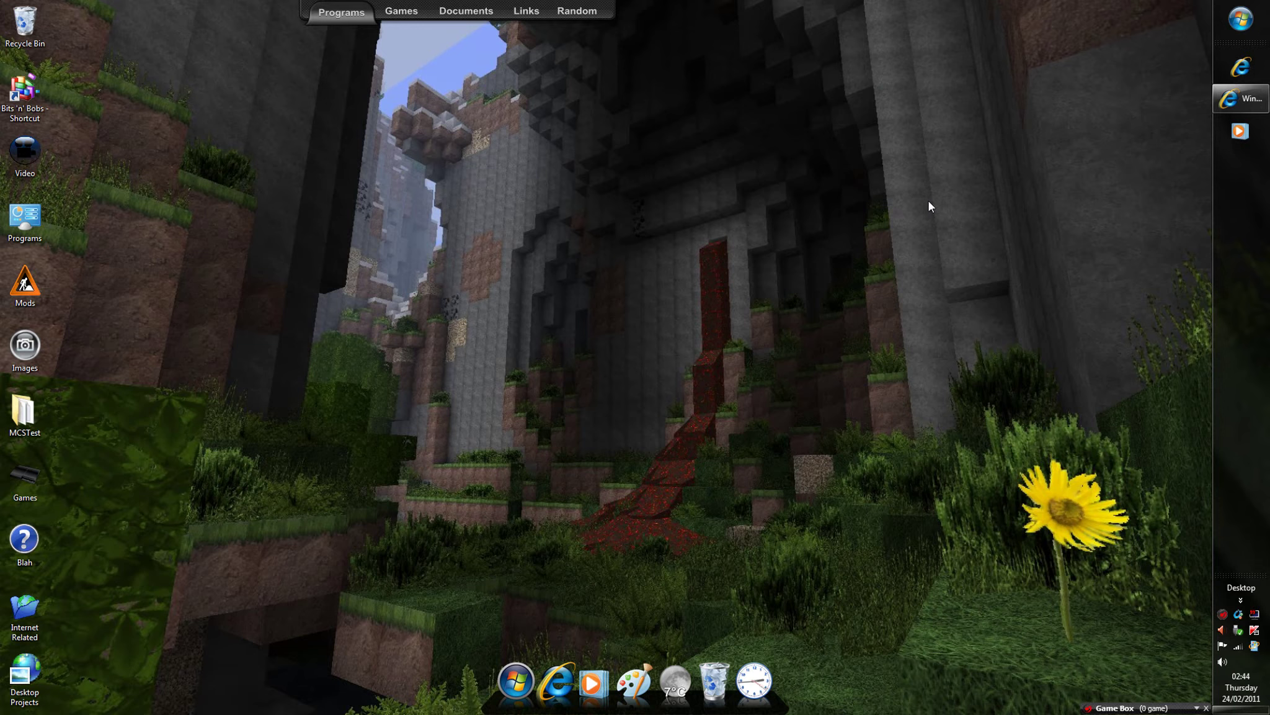
{"action": "right_click", "coordinate": [129, 164]}
{"action": "left_click", "coordinate": [411, 282]}
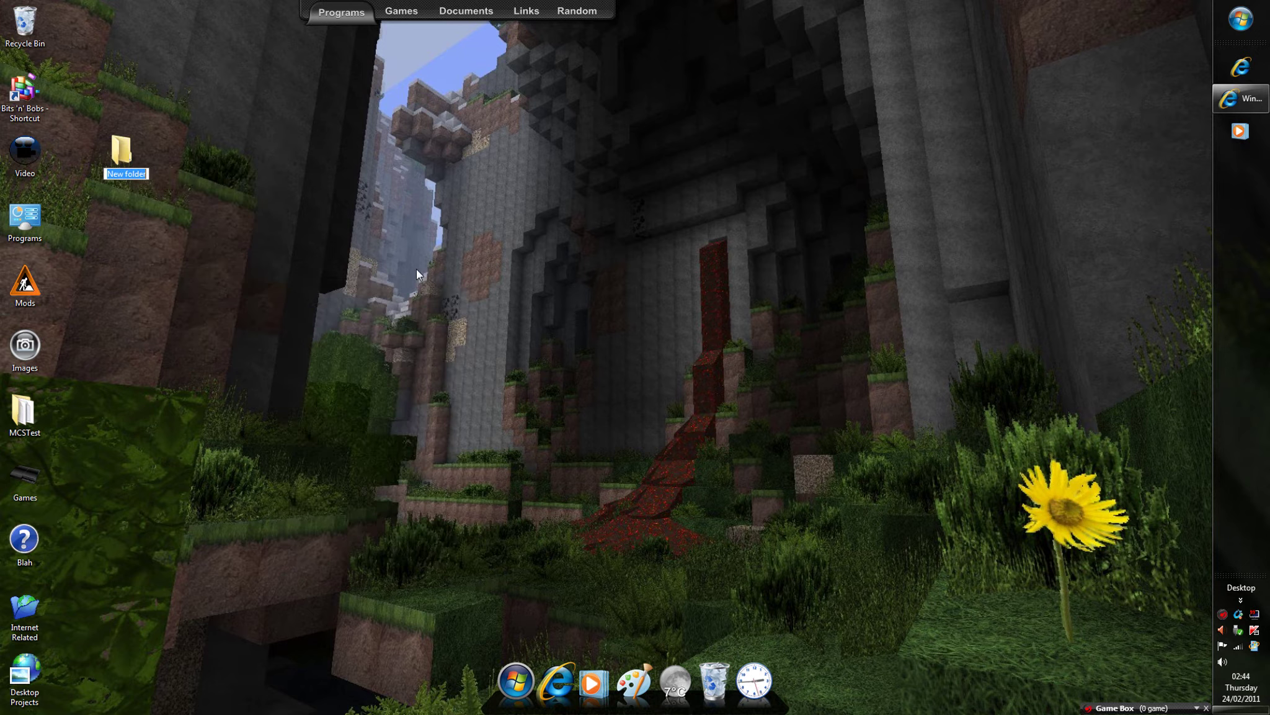
{"action": "type", "text": "Gobb"}
{"action": "type", "text": "lePack"}
{"action": "key", "text": "Return"}
{"action": "key", "text": "Return"}
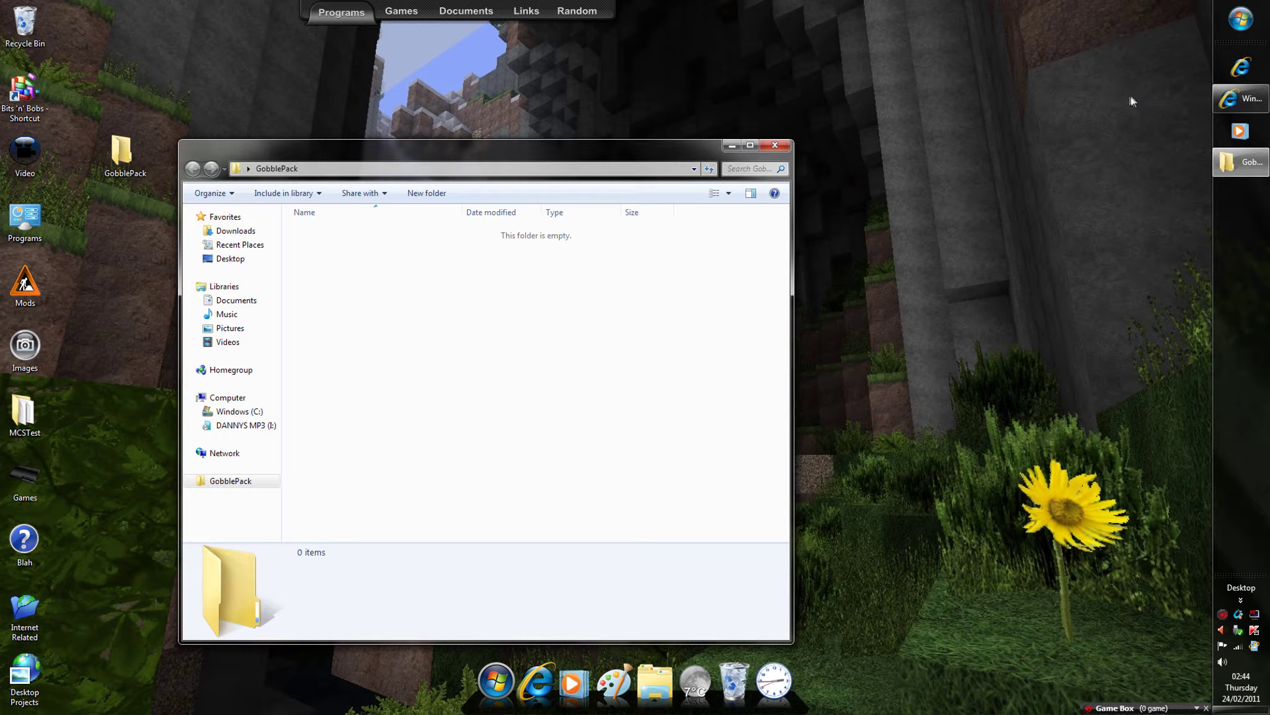
{"action": "mouse_move", "coordinate": [526, 12]}
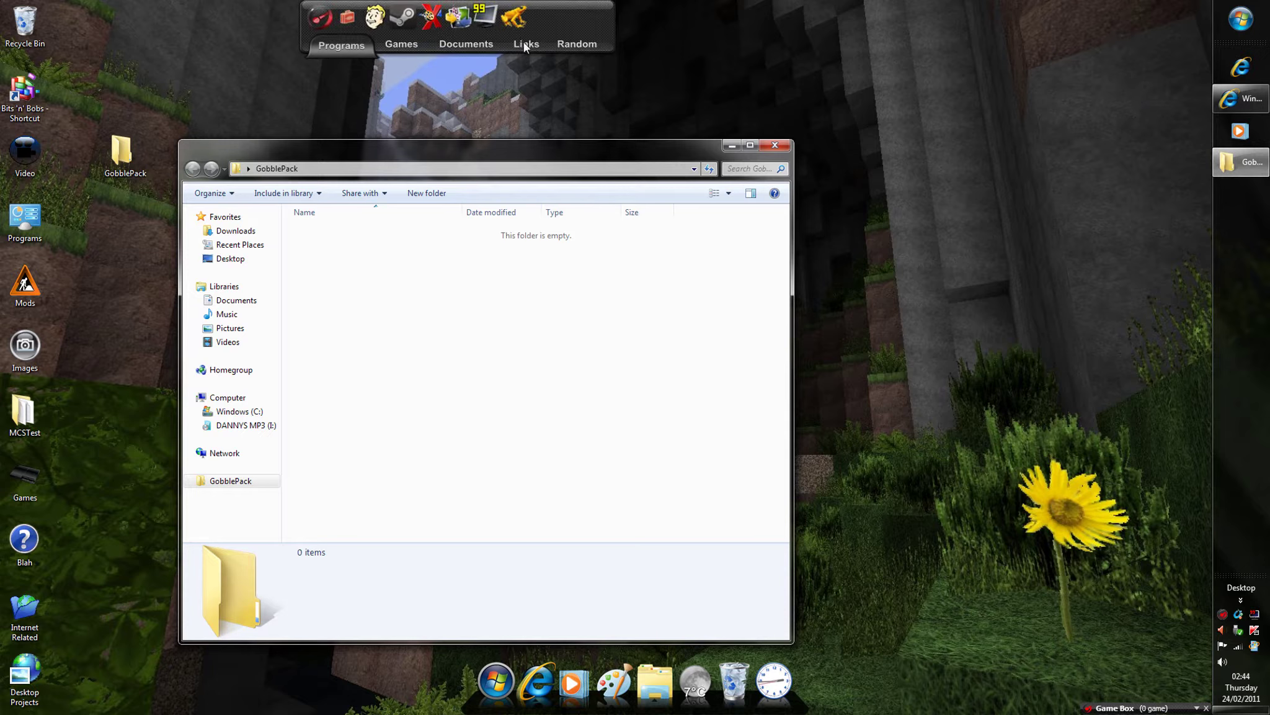
Step: Open the .minecraft folder in a window placed beside GobblePack
{"action": "left_click", "coordinate": [526, 43]}
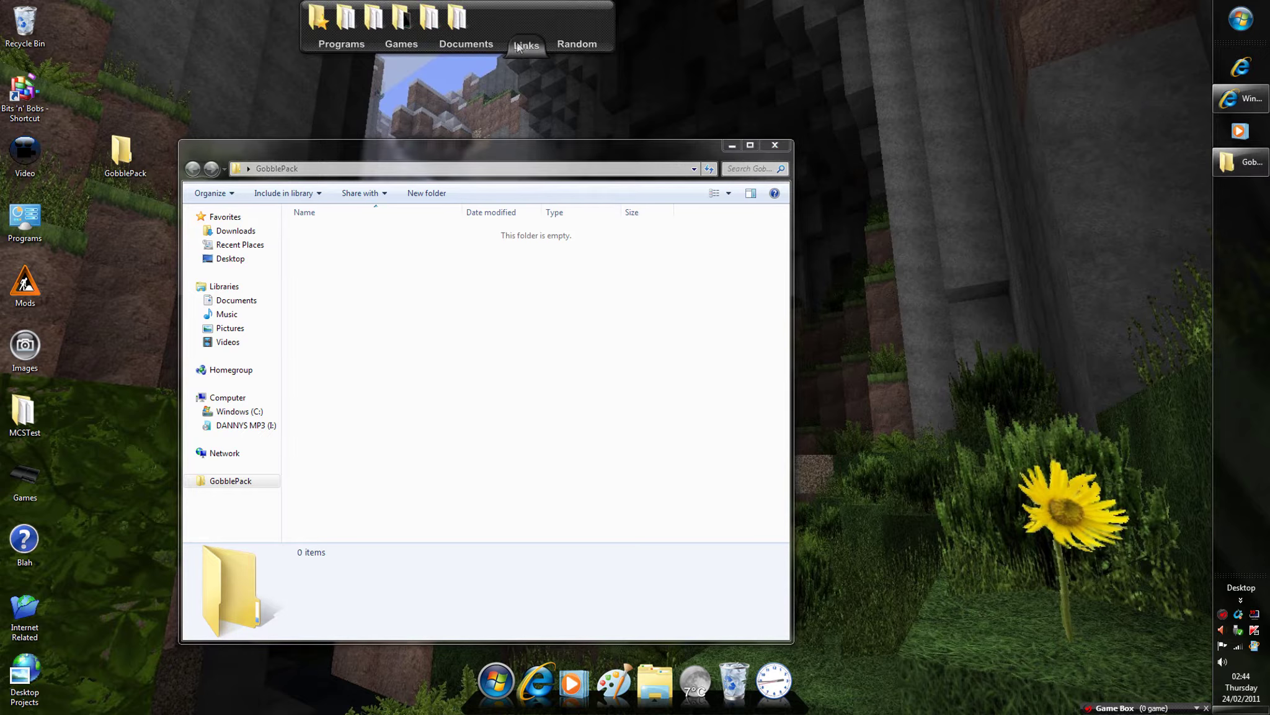
{"action": "left_click", "coordinate": [338, 26]}
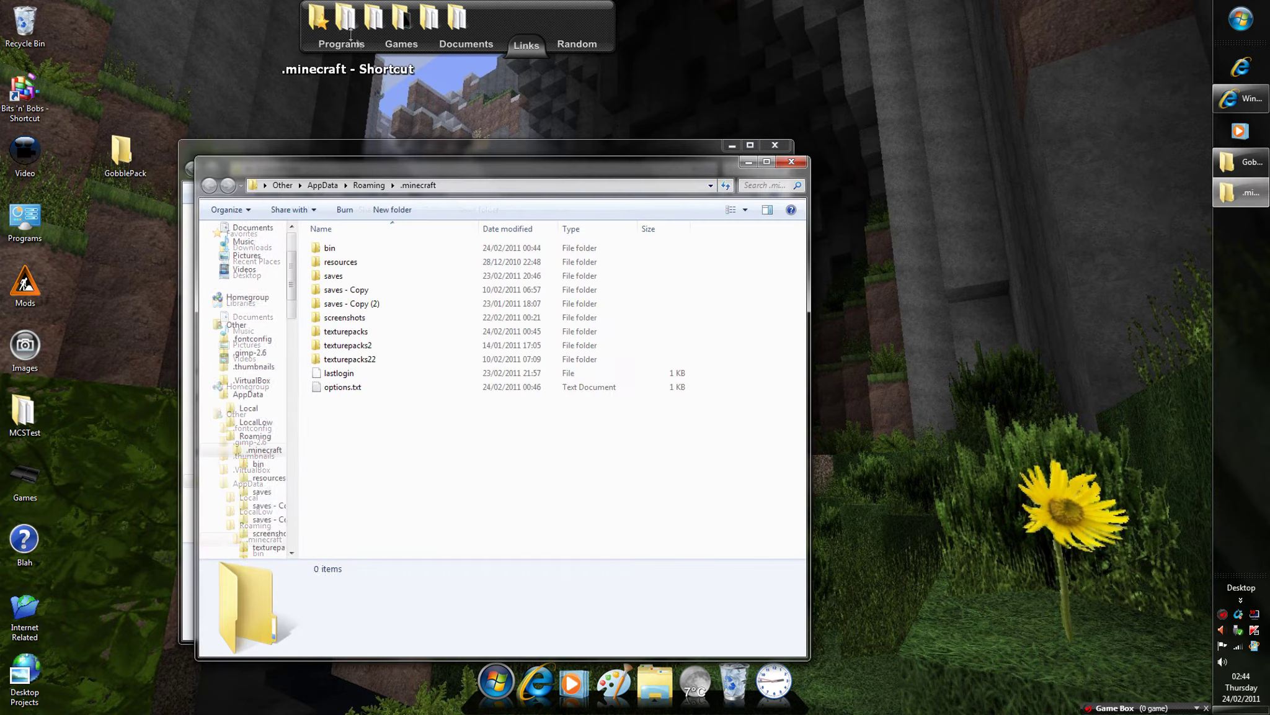
{"action": "mouse_move", "coordinate": [483, 163]}
{"action": "left_mouse_down"}
{"action": "mouse_move", "coordinate": [651, 165]}
{"action": "mouse_move", "coordinate": [885, 205]}
{"action": "left_mouse_up"}
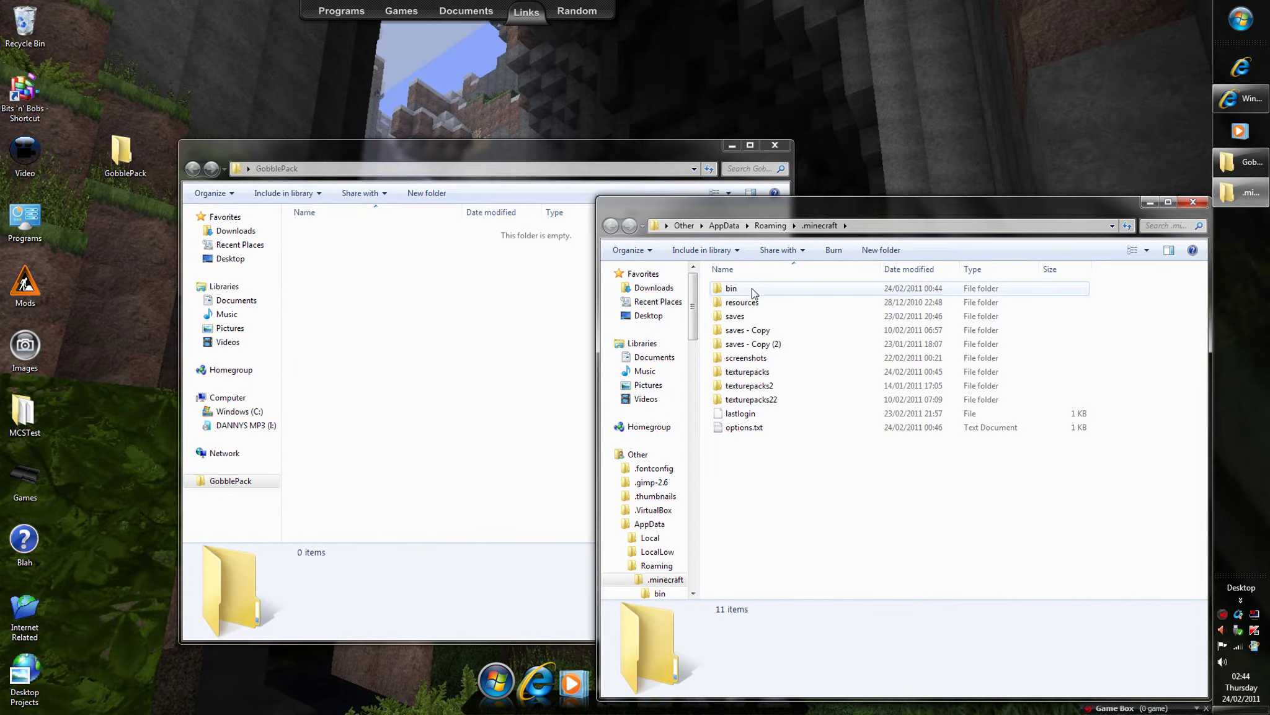
Step: Open minecraft-1.3_01.jar from the bin folder in WinRAR archiver
{"action": "double_click", "coordinate": [732, 289]}
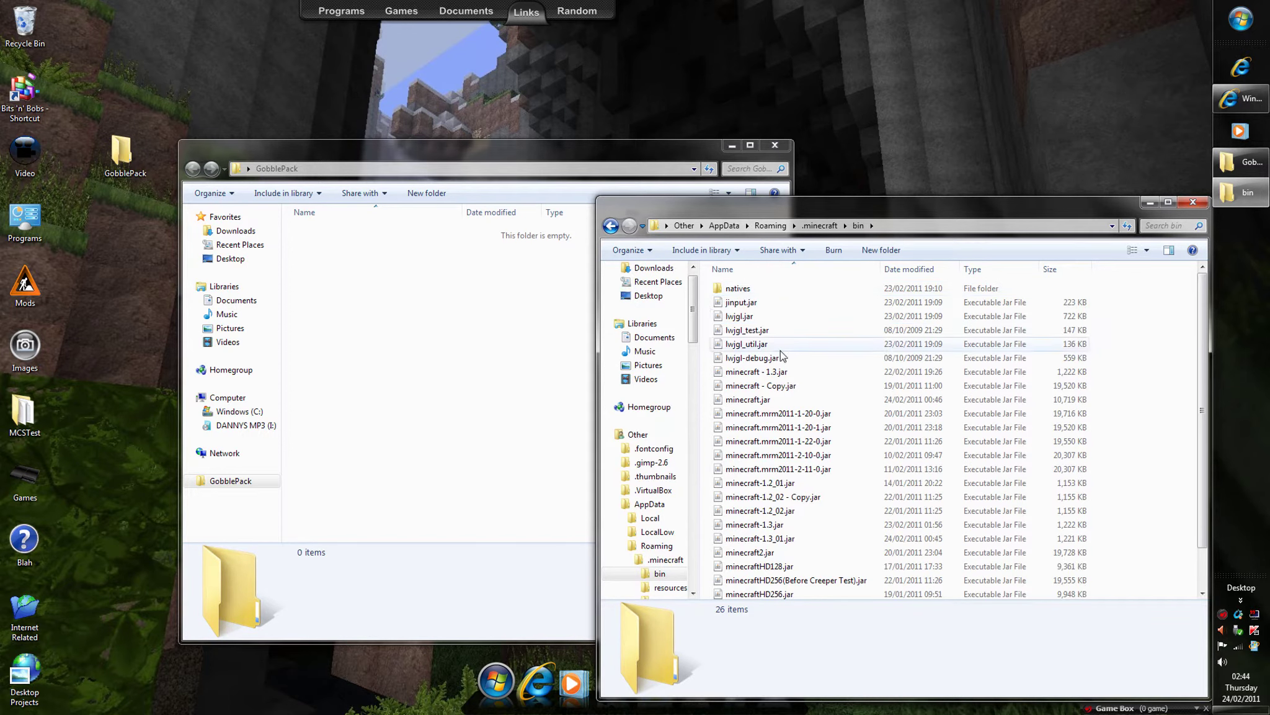
{"action": "left_click", "coordinate": [764, 400]}
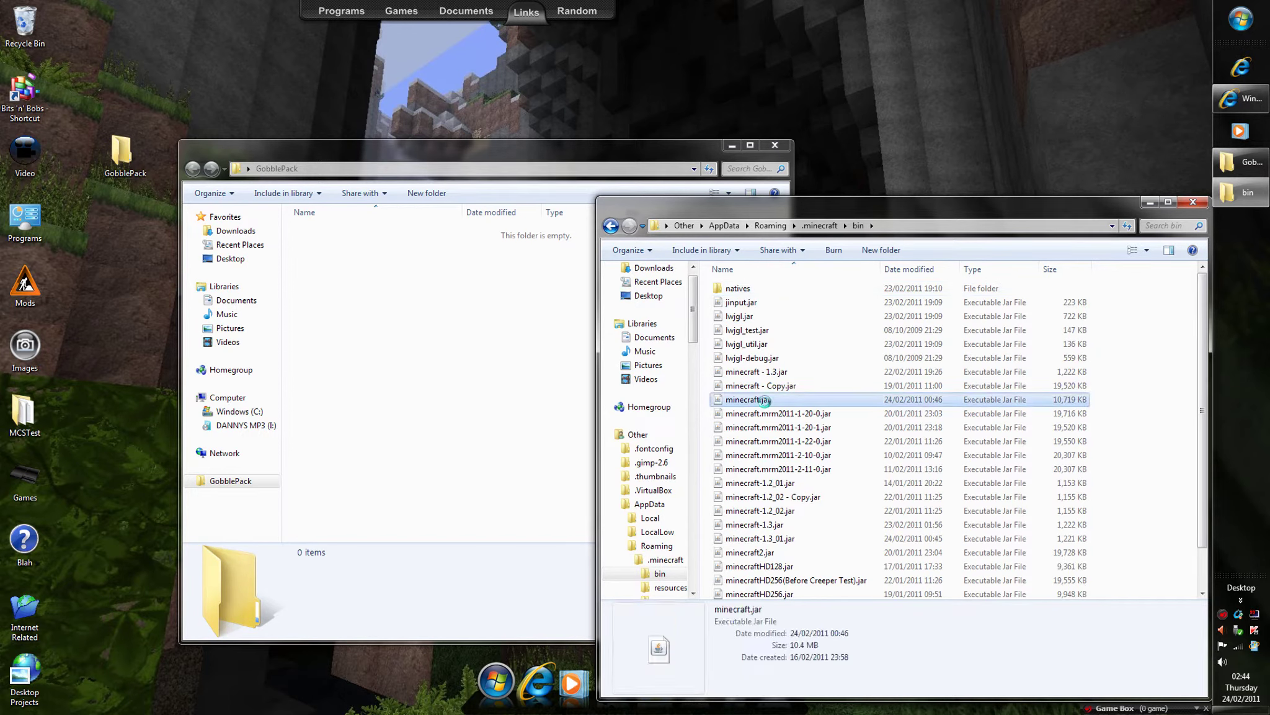
{"action": "right_click", "coordinate": [760, 402]}
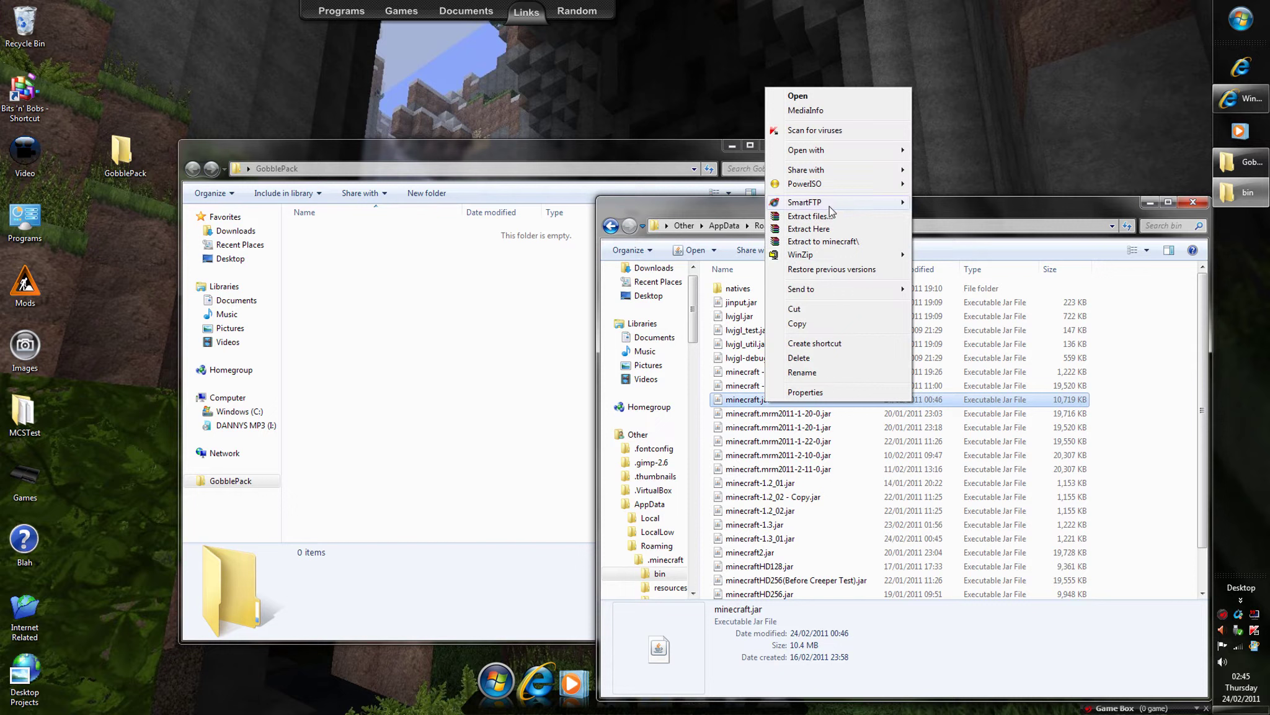
{"action": "left_click", "coordinate": [769, 469]}
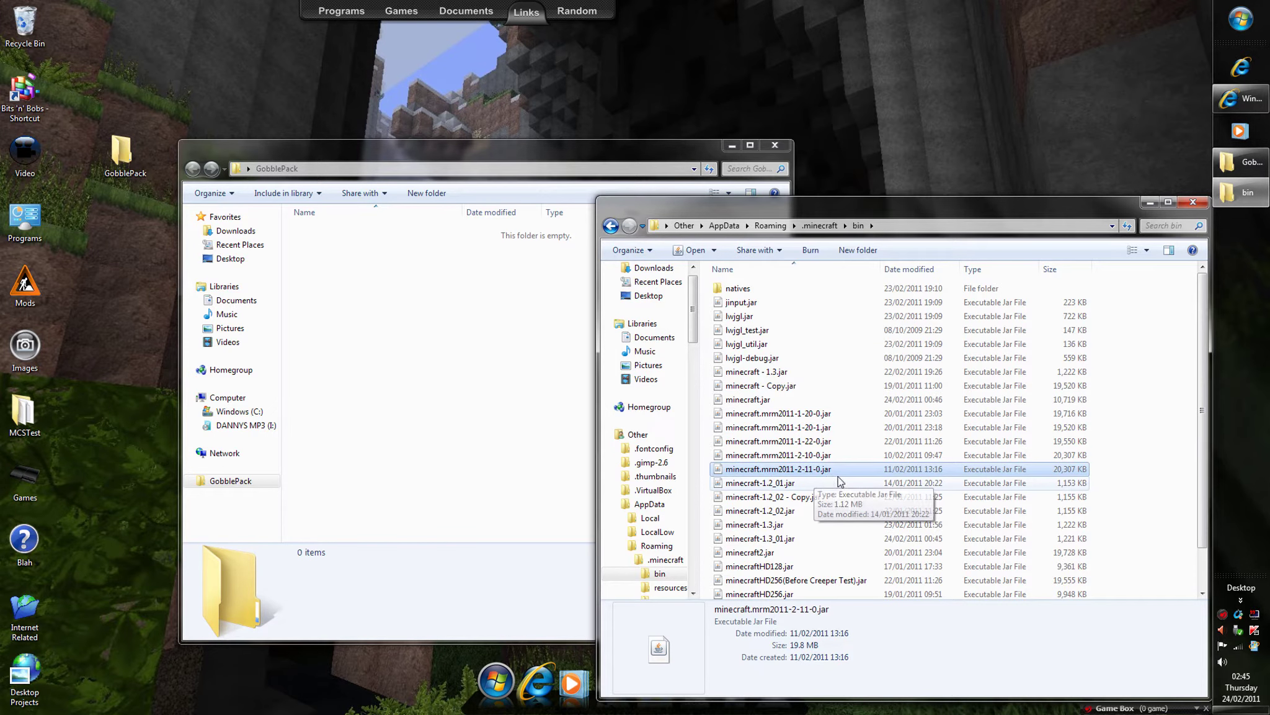
{"action": "right_click", "coordinate": [787, 541]}
{"action": "mouse_move", "coordinate": [826, 287]}
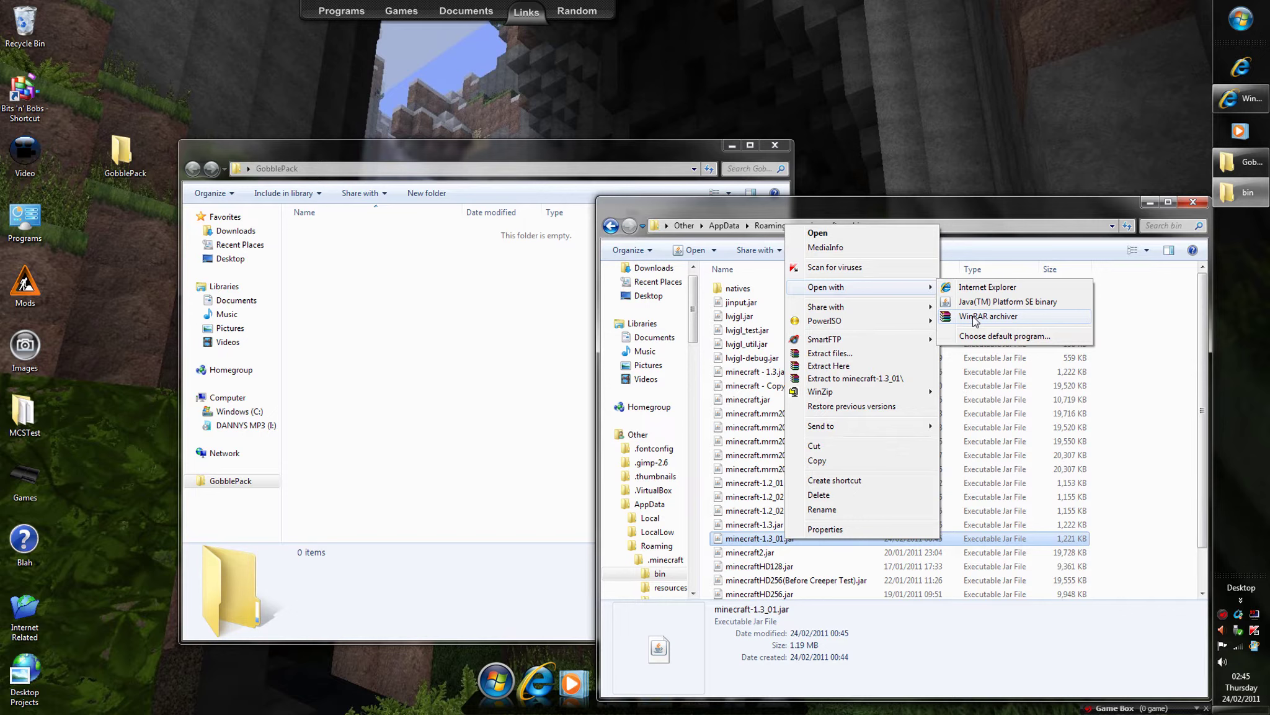
{"action": "left_click", "coordinate": [974, 319]}
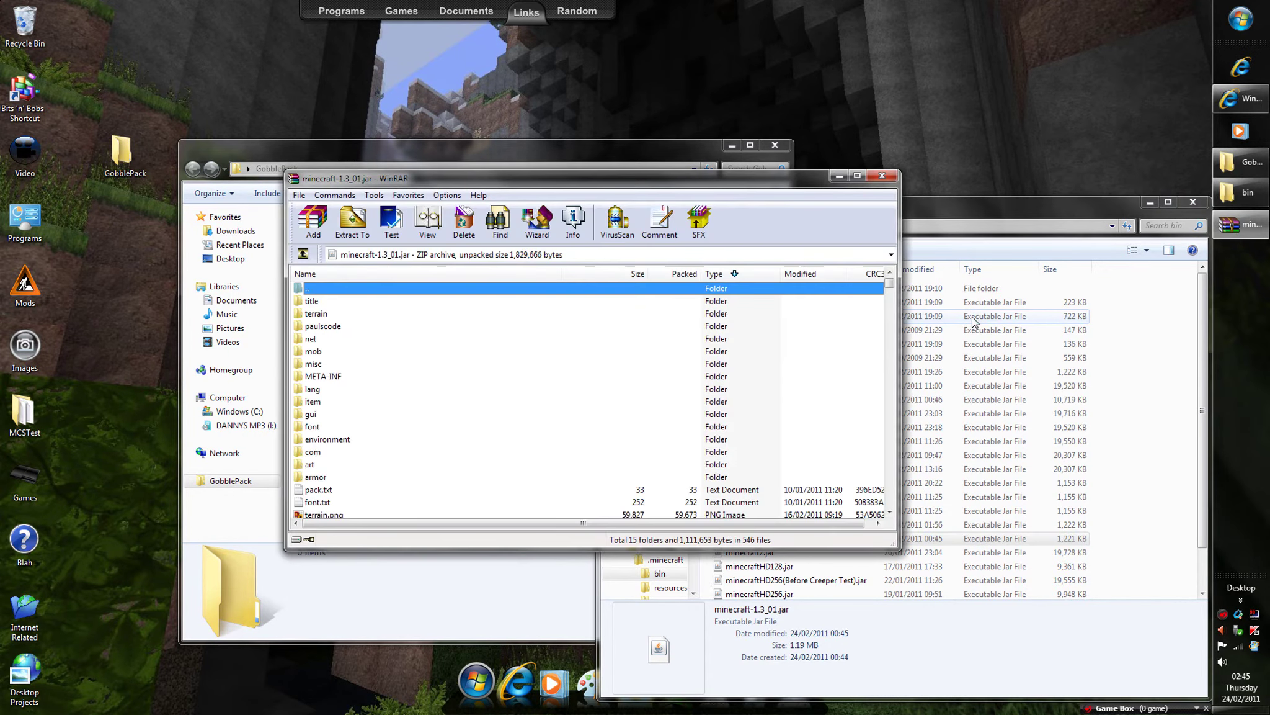
Step: Copy terrain.png out of the jar archive into the GobblePack folder
{"action": "left_click_drag", "start_coordinate": [474, 179], "coordinate": [731, 180]}
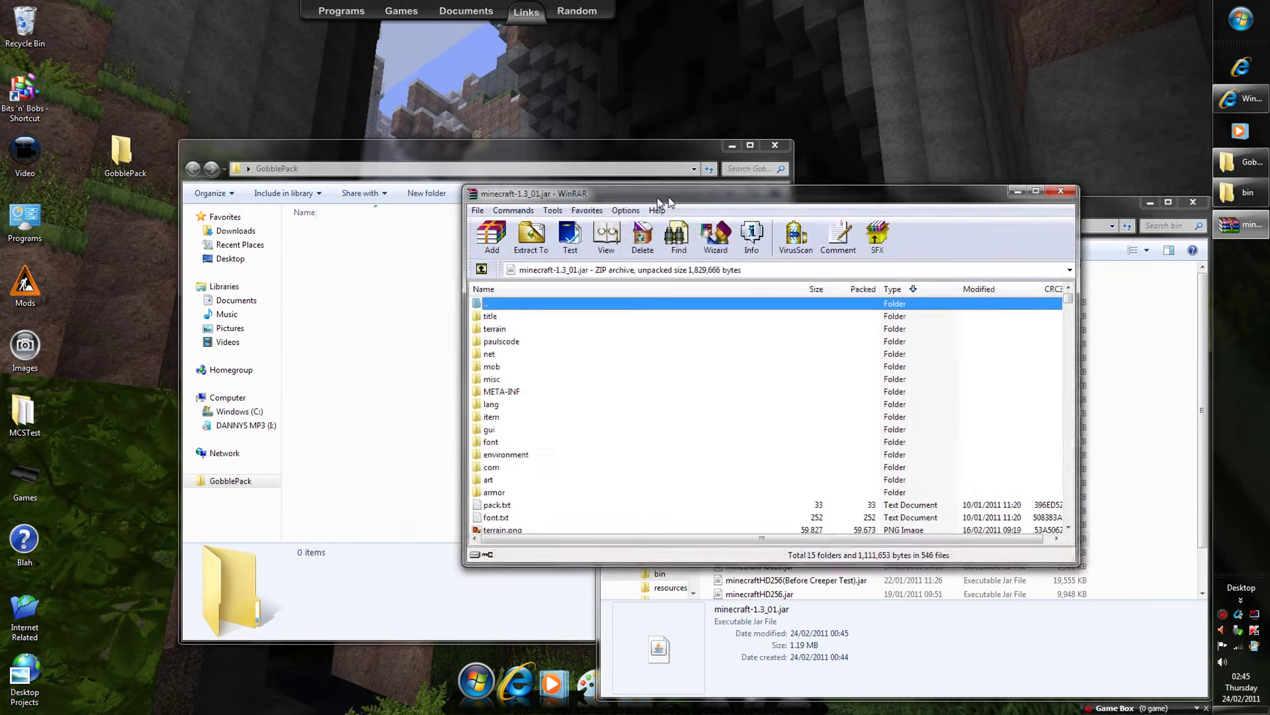
{"action": "scroll", "coordinate": [746, 351], "scroll_direction": "down", "scroll_amount": 3}
{"action": "scroll", "coordinate": [745, 352], "scroll_direction": "down", "scroll_amount": 3}
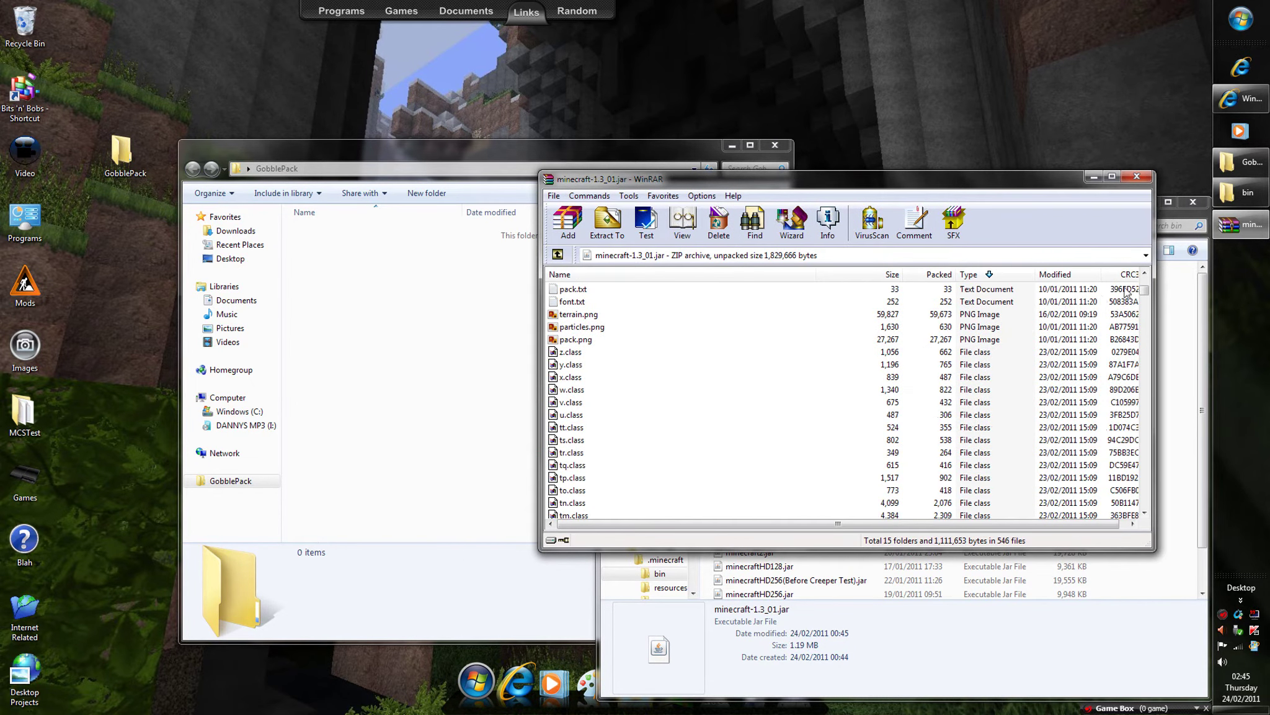
{"action": "scroll", "coordinate": [1147, 292], "scroll_direction": "up", "scroll_amount": 5}
{"action": "scroll", "coordinate": [899, 371], "scroll_direction": "down", "scroll_amount": 2}
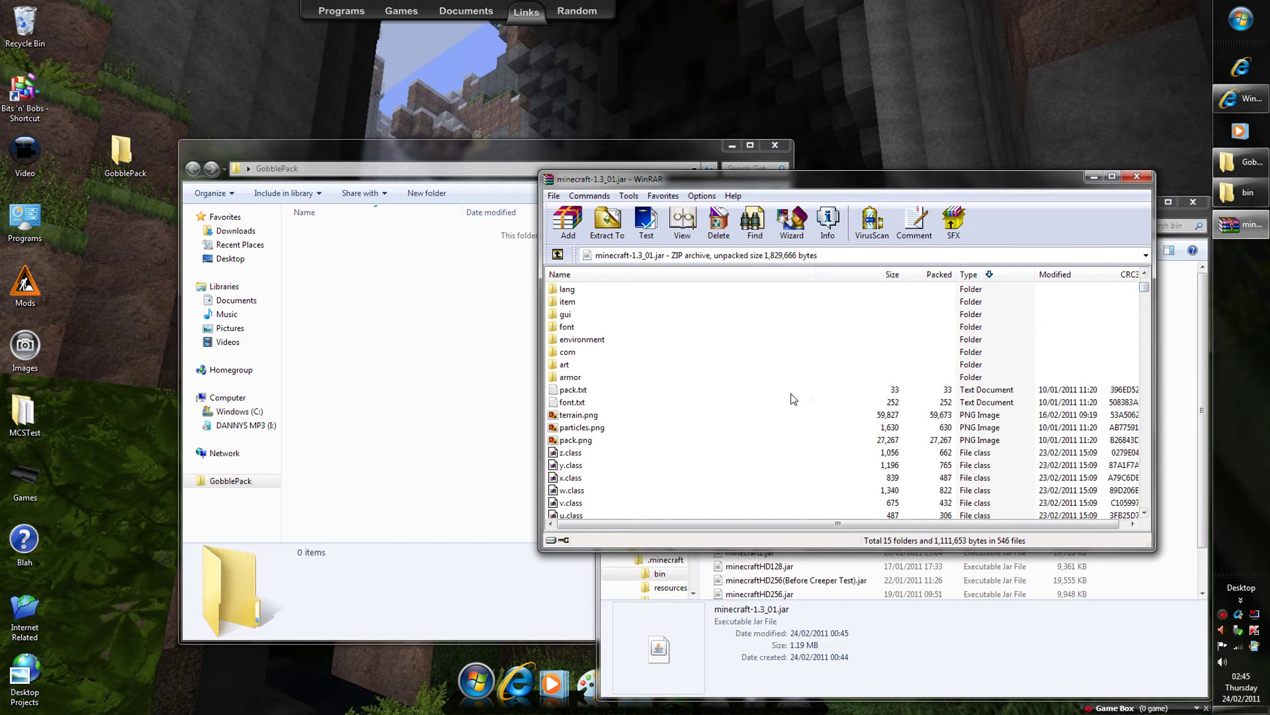
{"action": "left_click", "coordinate": [585, 417]}
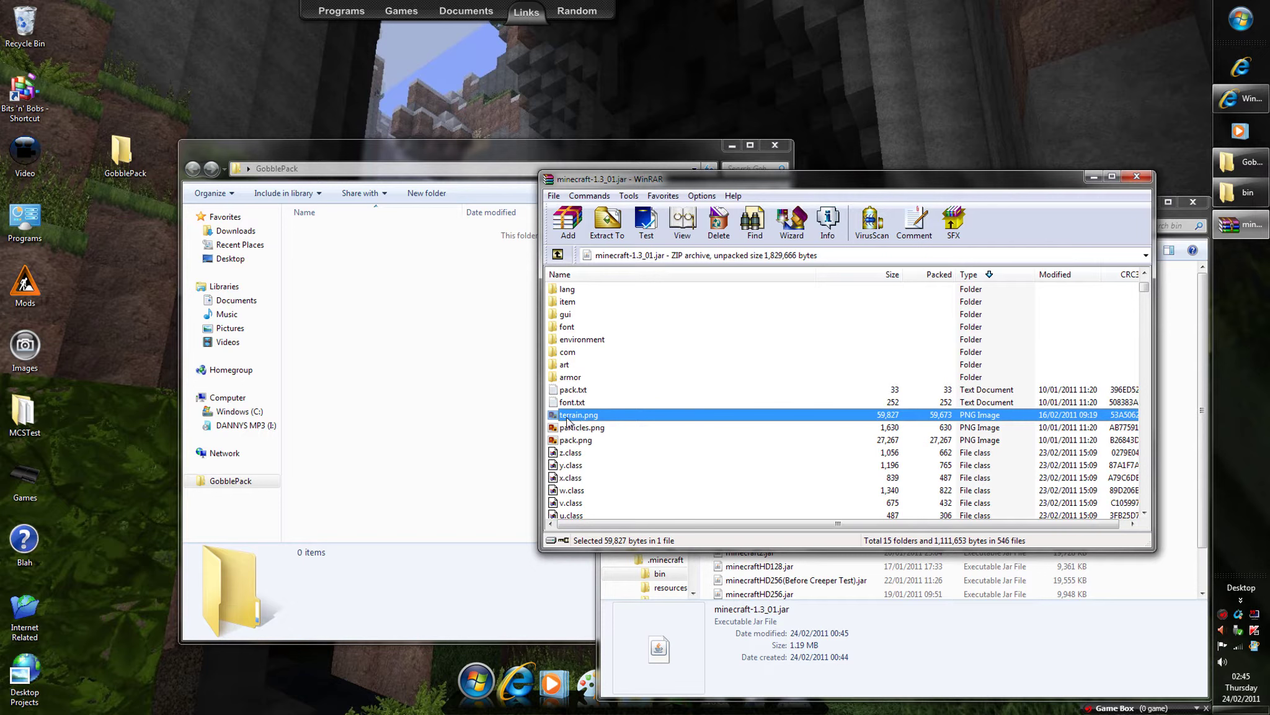
{"action": "mouse_move", "coordinate": [567, 420]}
{"action": "left_mouse_down"}
{"action": "mouse_move", "coordinate": [563, 402]}
{"action": "mouse_move", "coordinate": [427, 318]}
{"action": "left_mouse_up"}
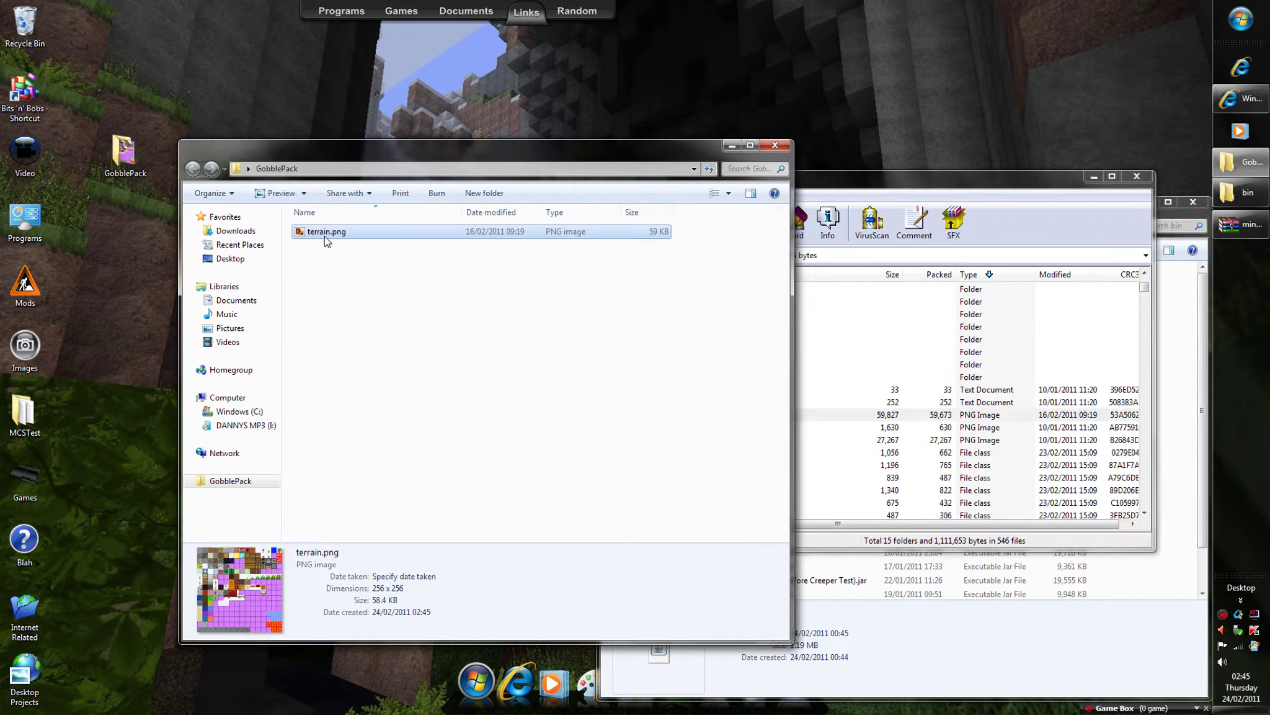
Step: Preview the copied terrain.png texture sheet, then return to the archive
{"action": "double_click", "coordinate": [324, 235]}
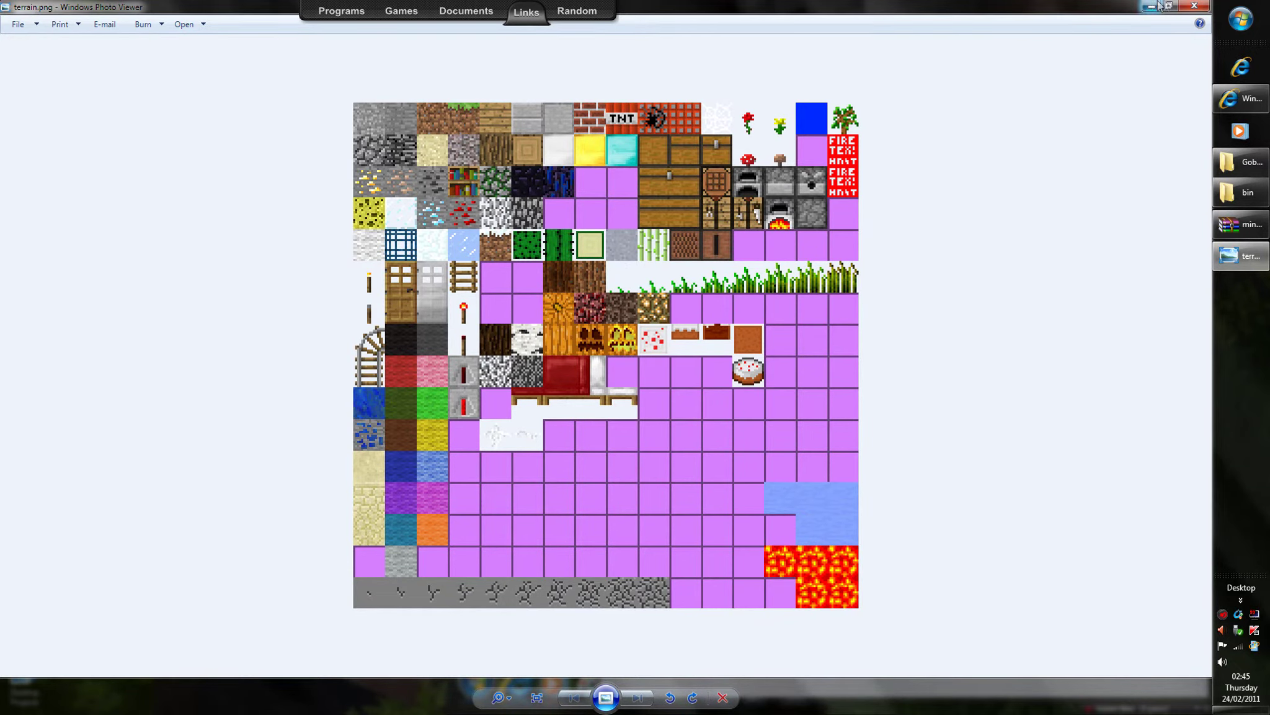
{"action": "left_click", "coordinate": [1194, 5]}
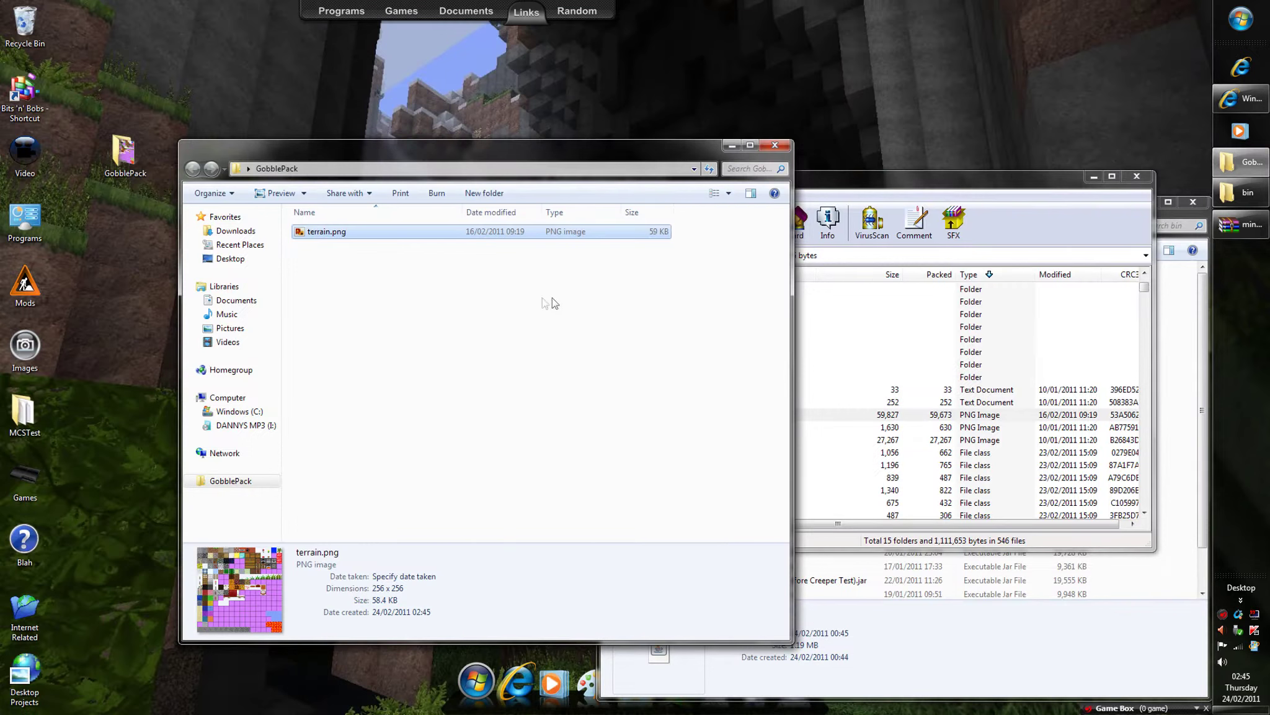
{"action": "left_click", "coordinate": [868, 314]}
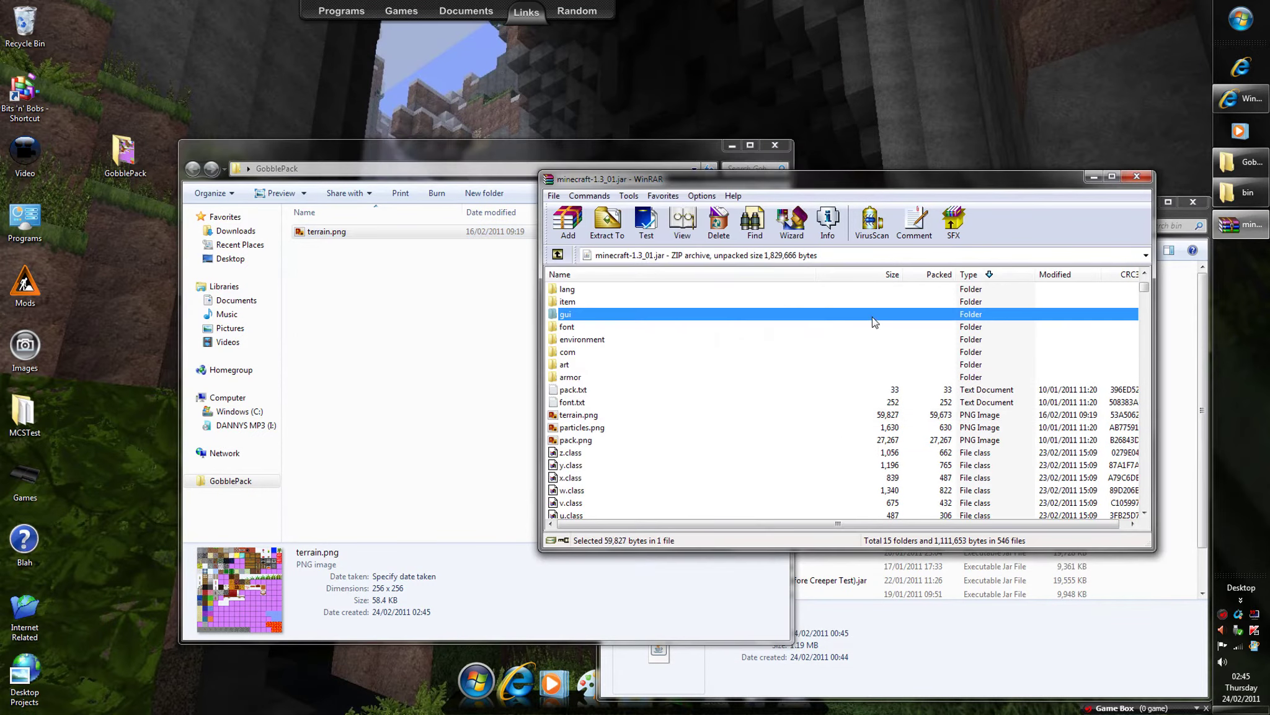
{"action": "key", "text": "g"}
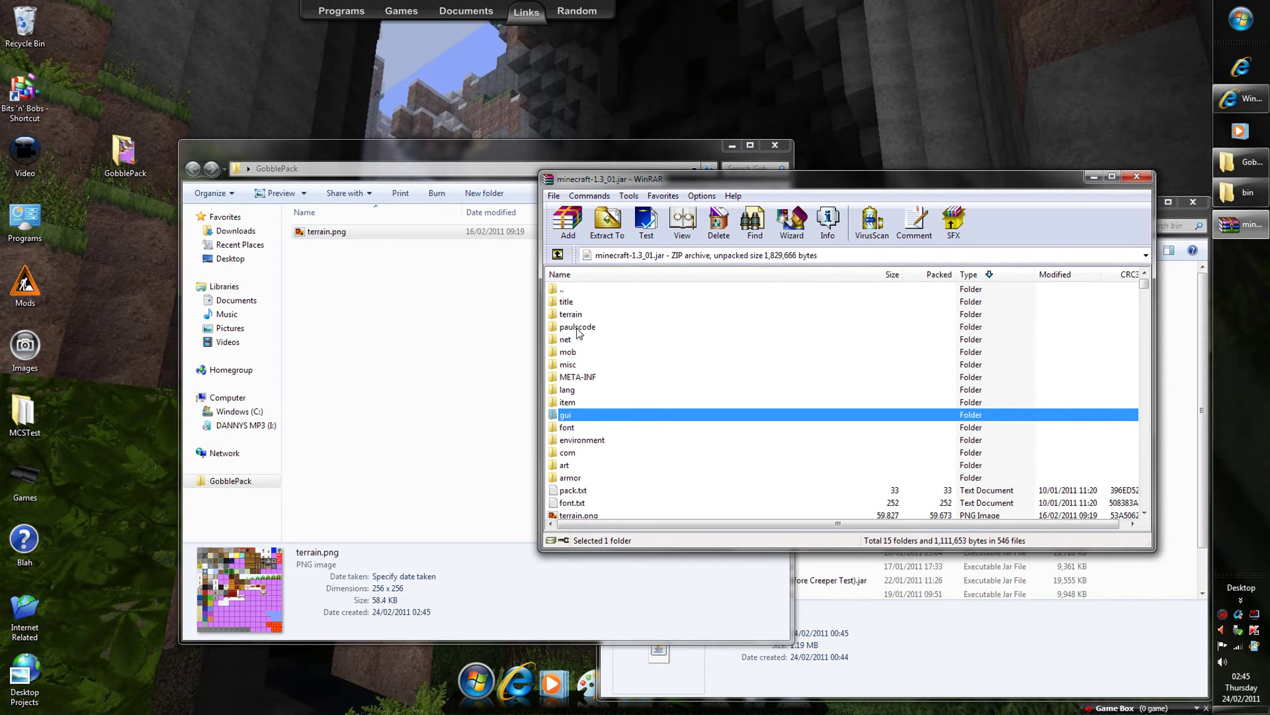
Step: Browse the archive's misc and item folders, then close WinRAR
{"action": "left_click", "coordinate": [574, 366]}
{"action": "double_click", "coordinate": [574, 366]}
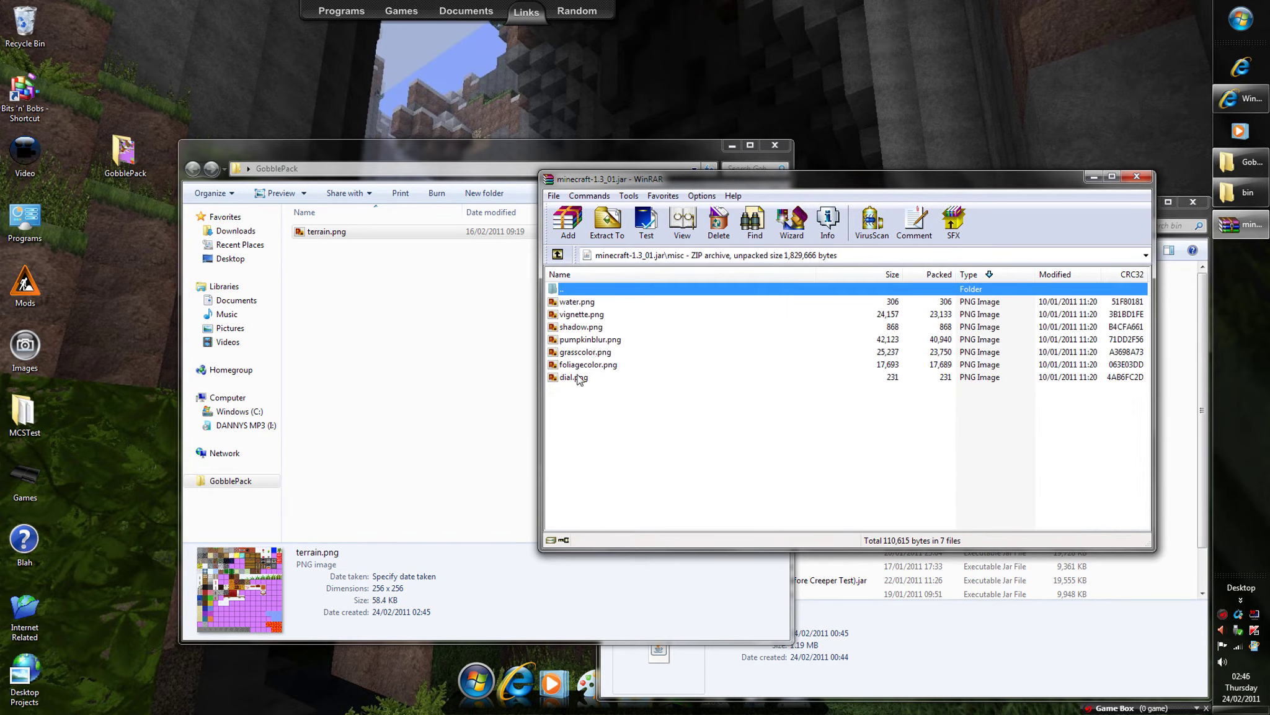
{"action": "double_click", "coordinate": [575, 291]}
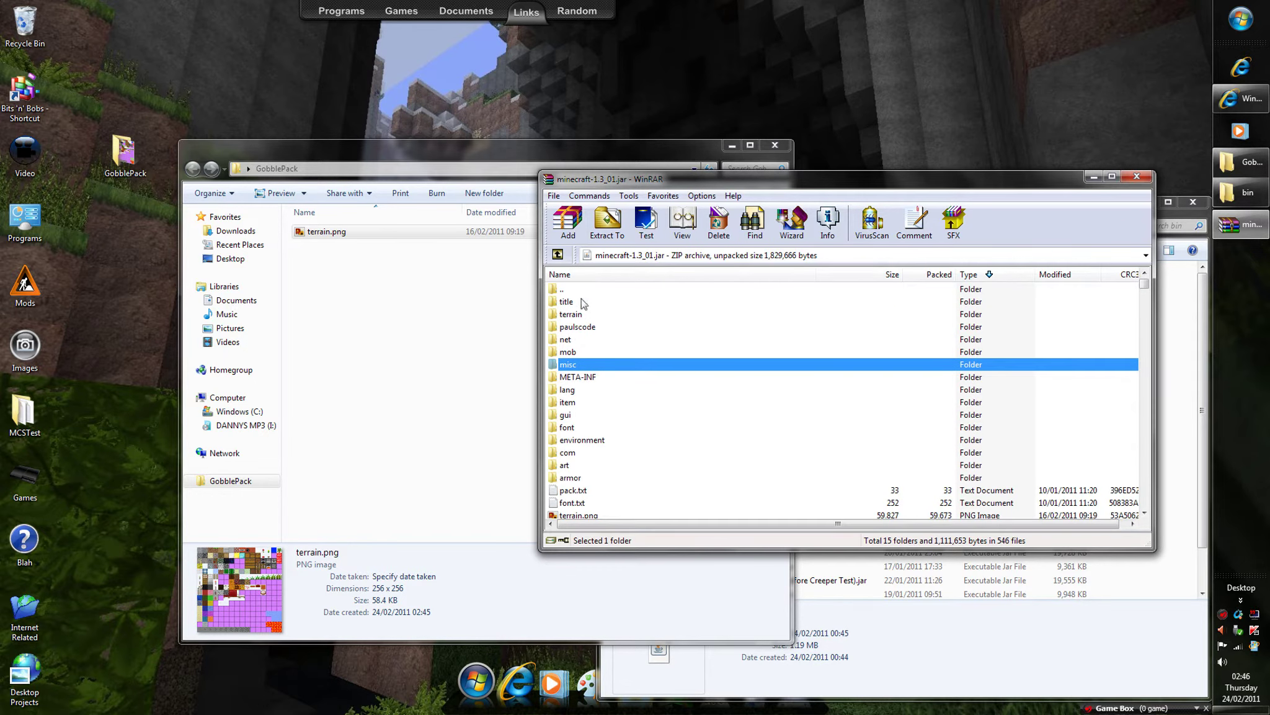
{"action": "double_click", "coordinate": [571, 402]}
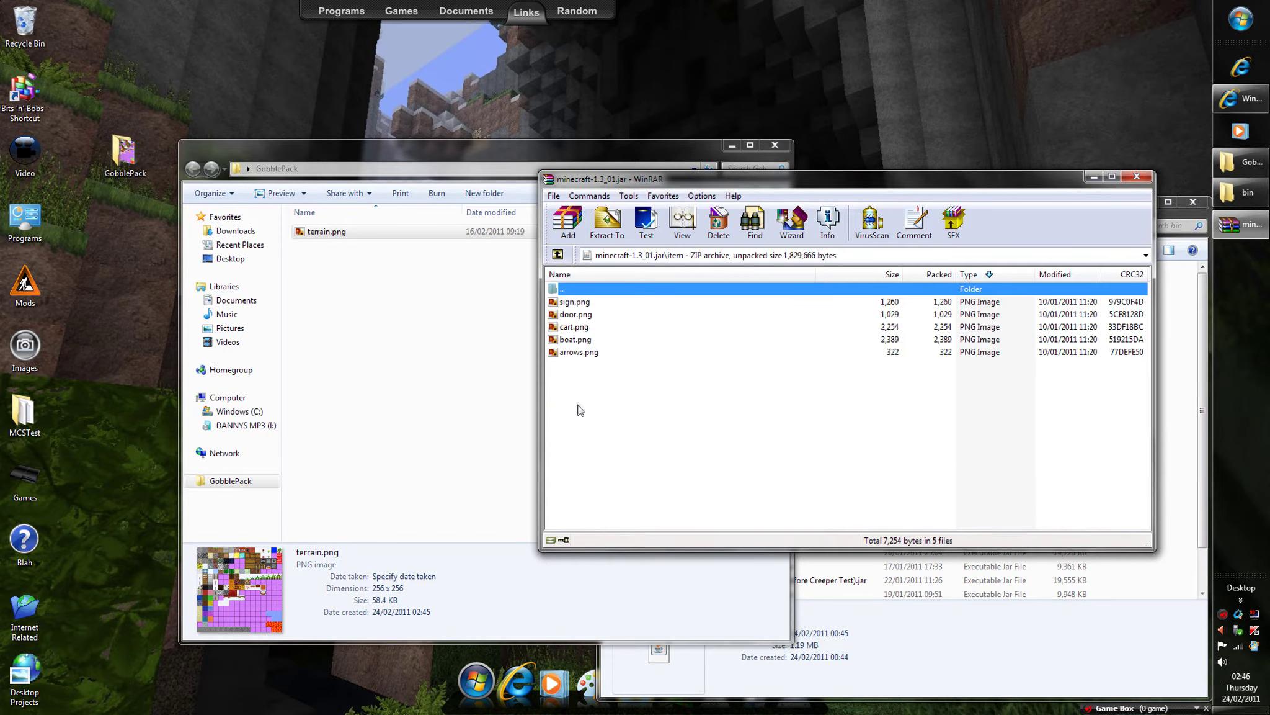
{"action": "left_click", "coordinate": [1138, 178]}
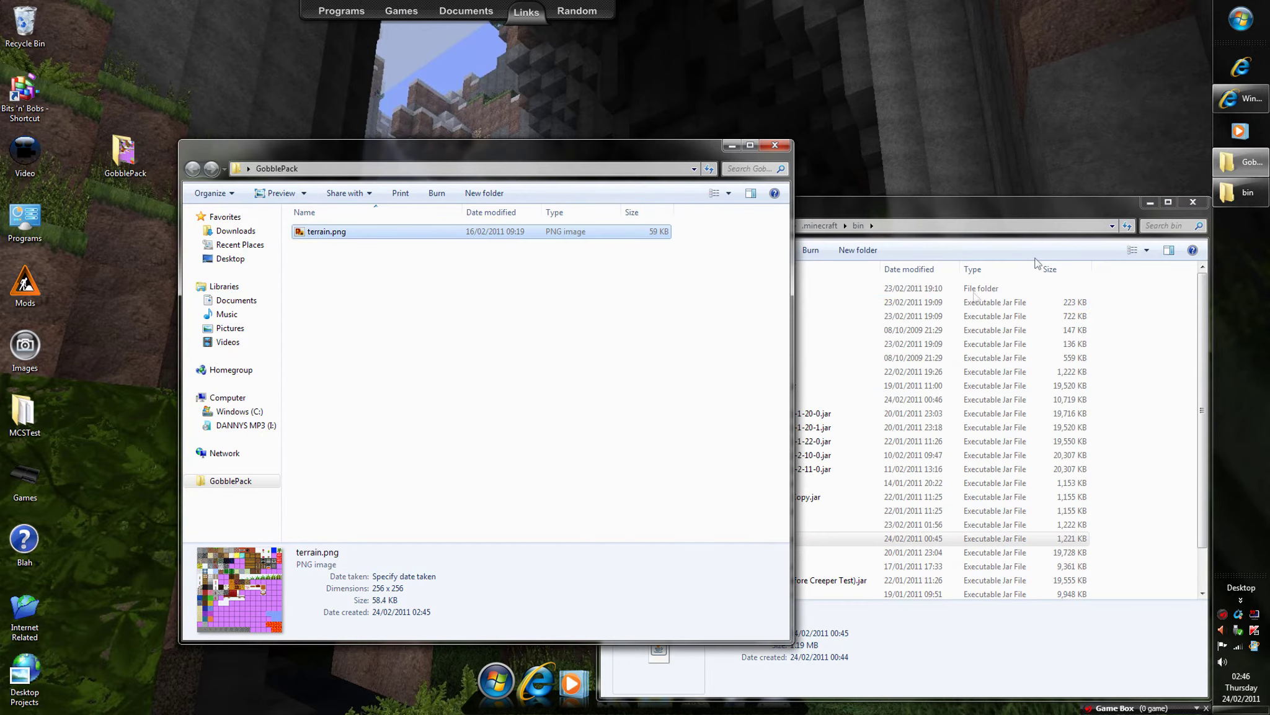
{"action": "left_click", "coordinate": [584, 351]}
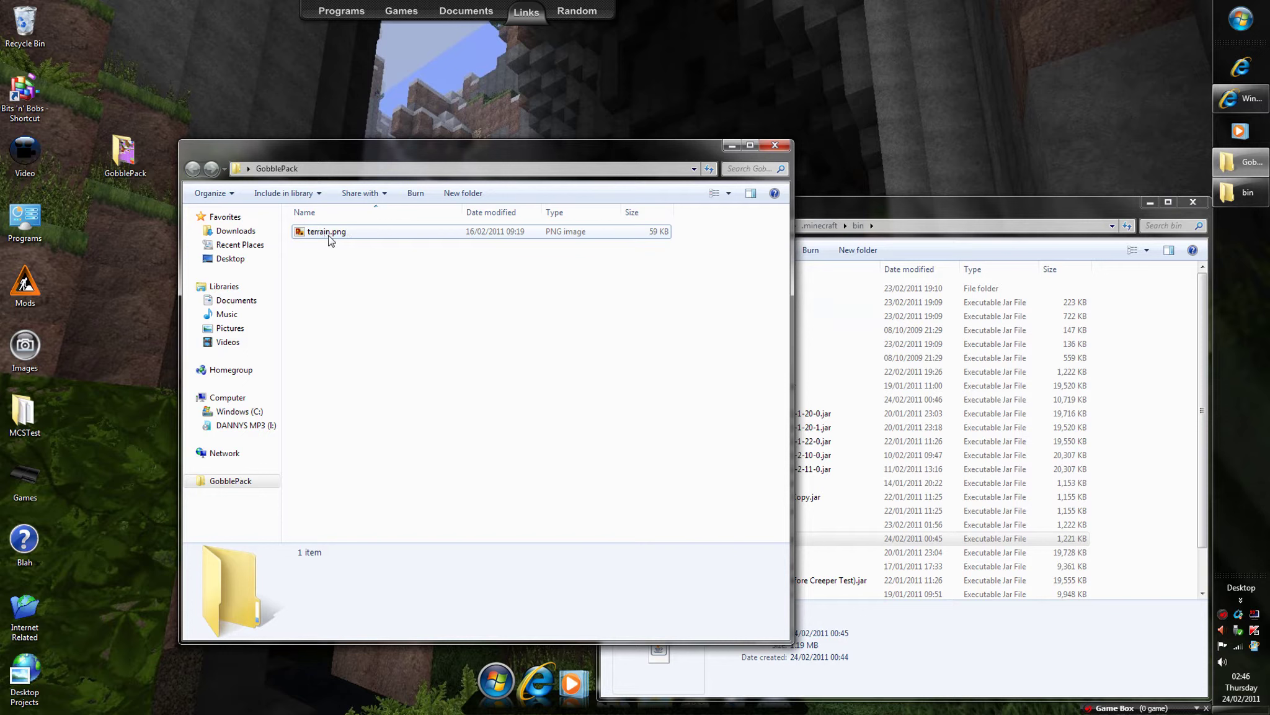
Step: Open GobblePack's terrain.png in GIMP using Edit with GIMP
{"action": "right_click", "coordinate": [330, 240]}
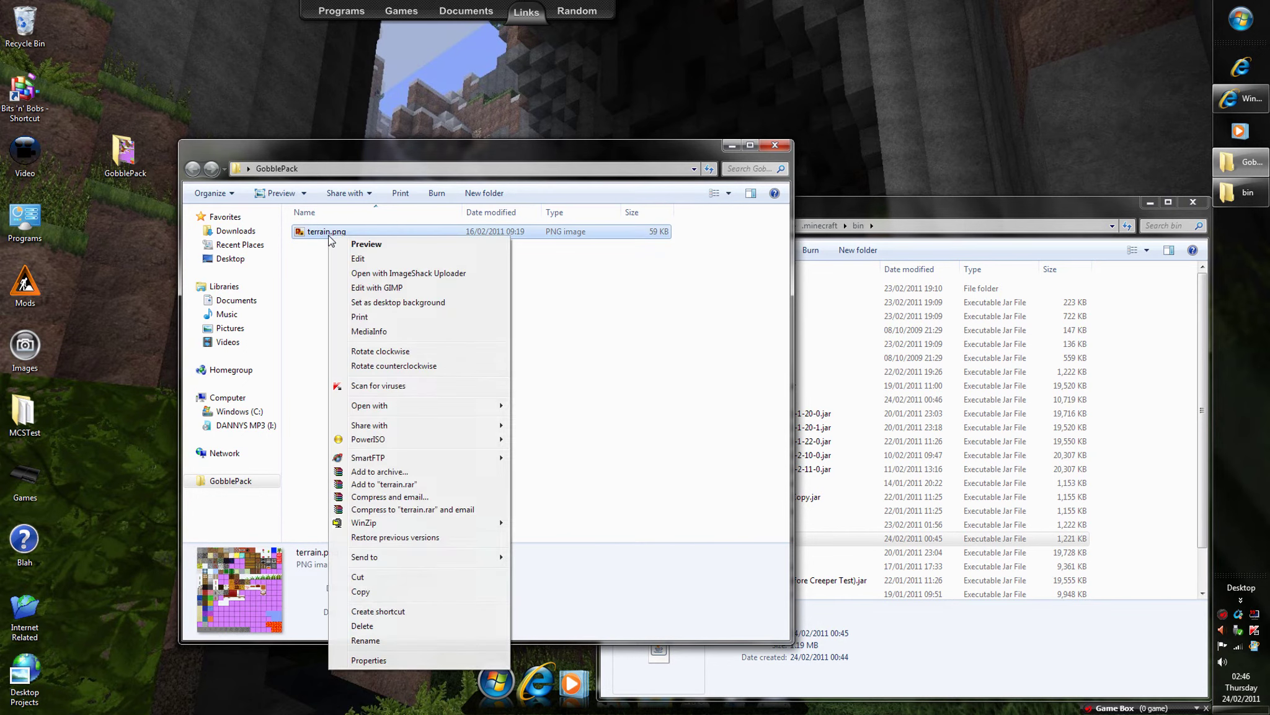
{"action": "left_click", "coordinate": [392, 289]}
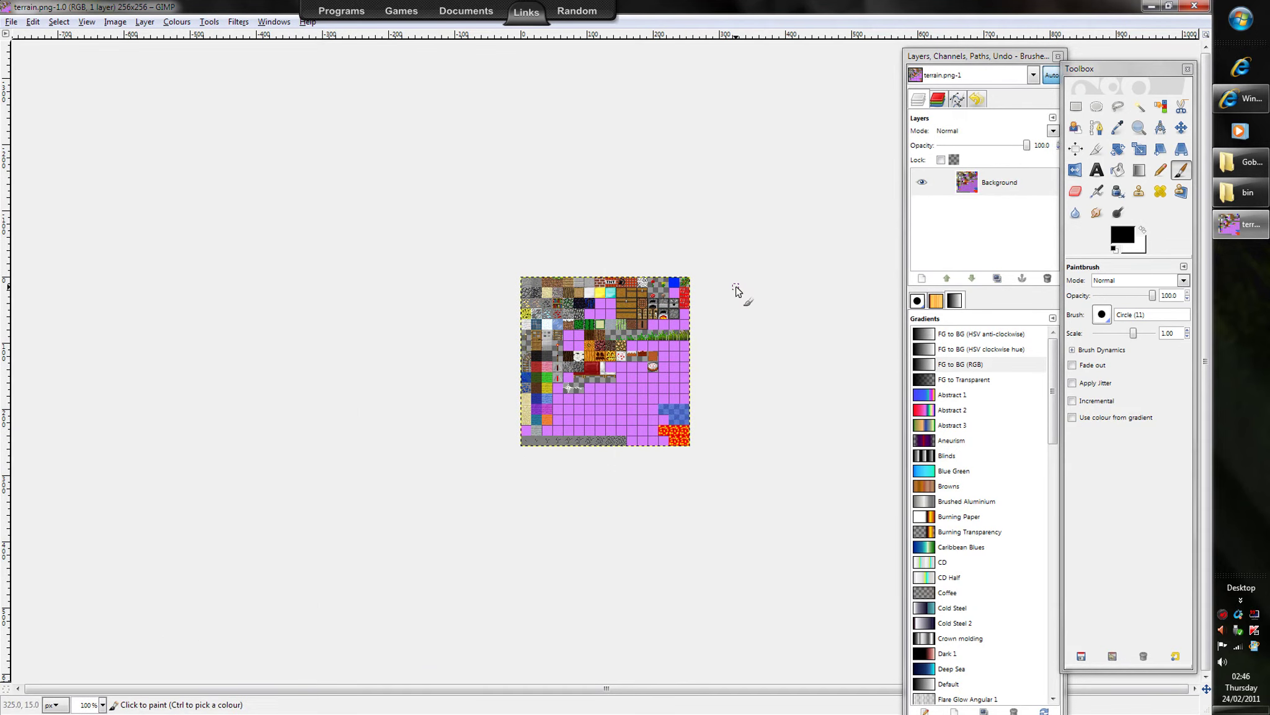
Step: Zoom terrain.png to 400% and set the grid spacing to 32×32 pixels
{"action": "key", "text": "3"}
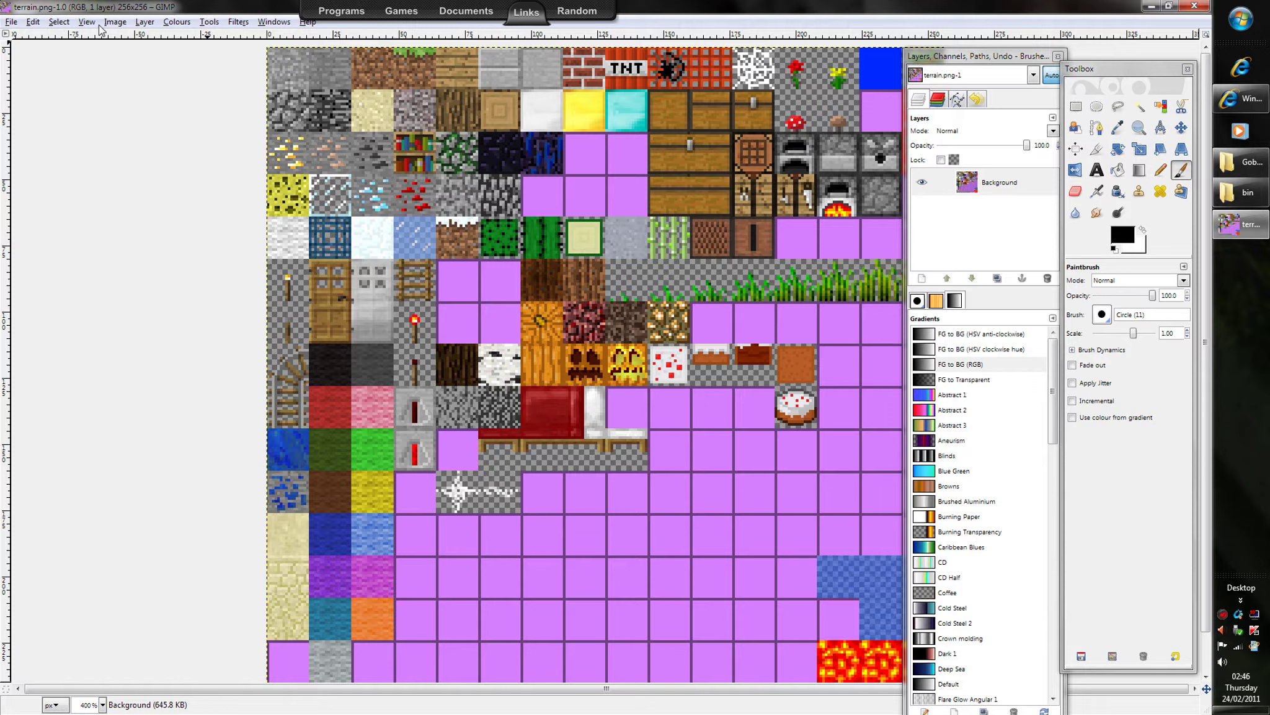
{"action": "left_click", "coordinate": [87, 22]}
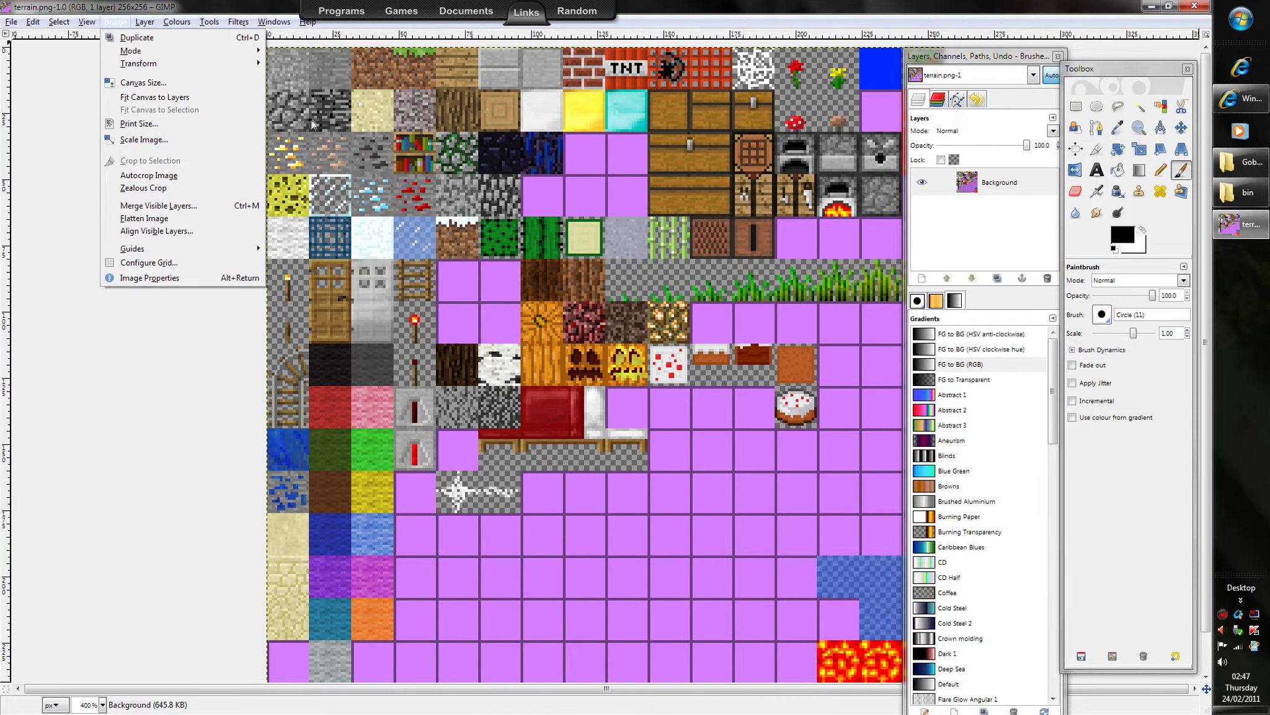
{"action": "left_click", "coordinate": [166, 262]}
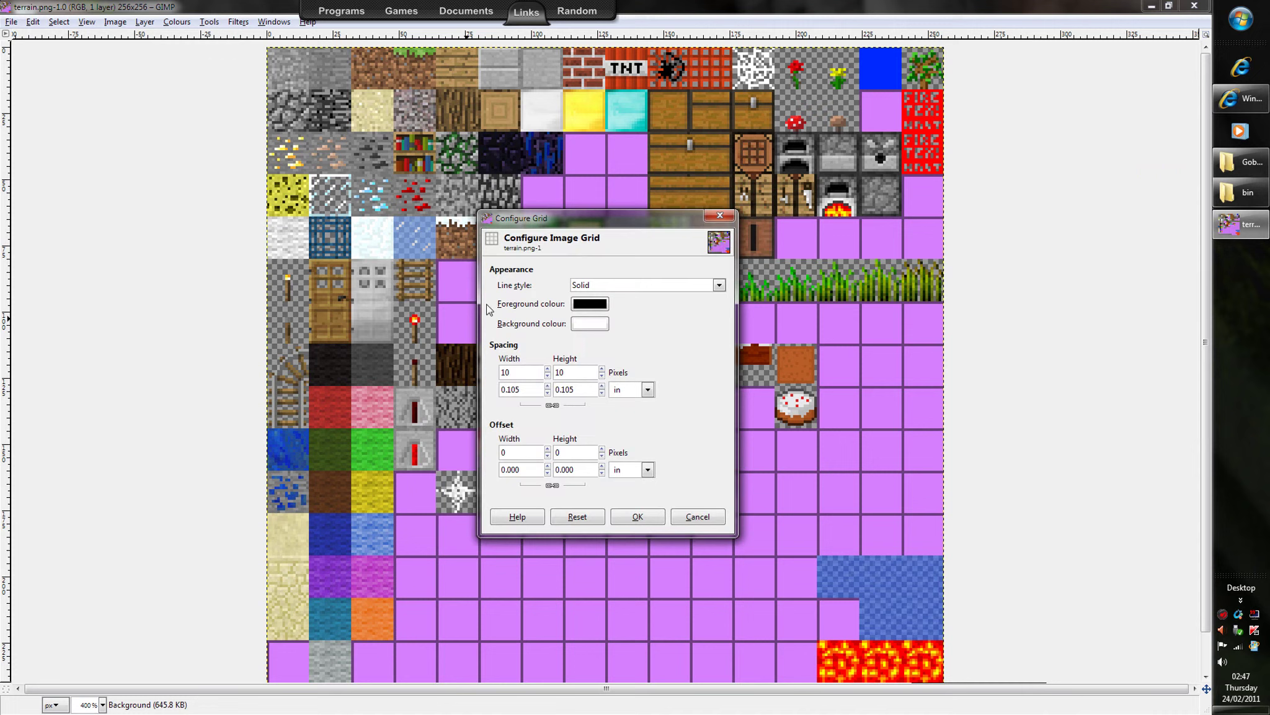
{"action": "left_click", "coordinate": [90, 22]}
{"action": "mouse_move", "coordinate": [58, 22]}
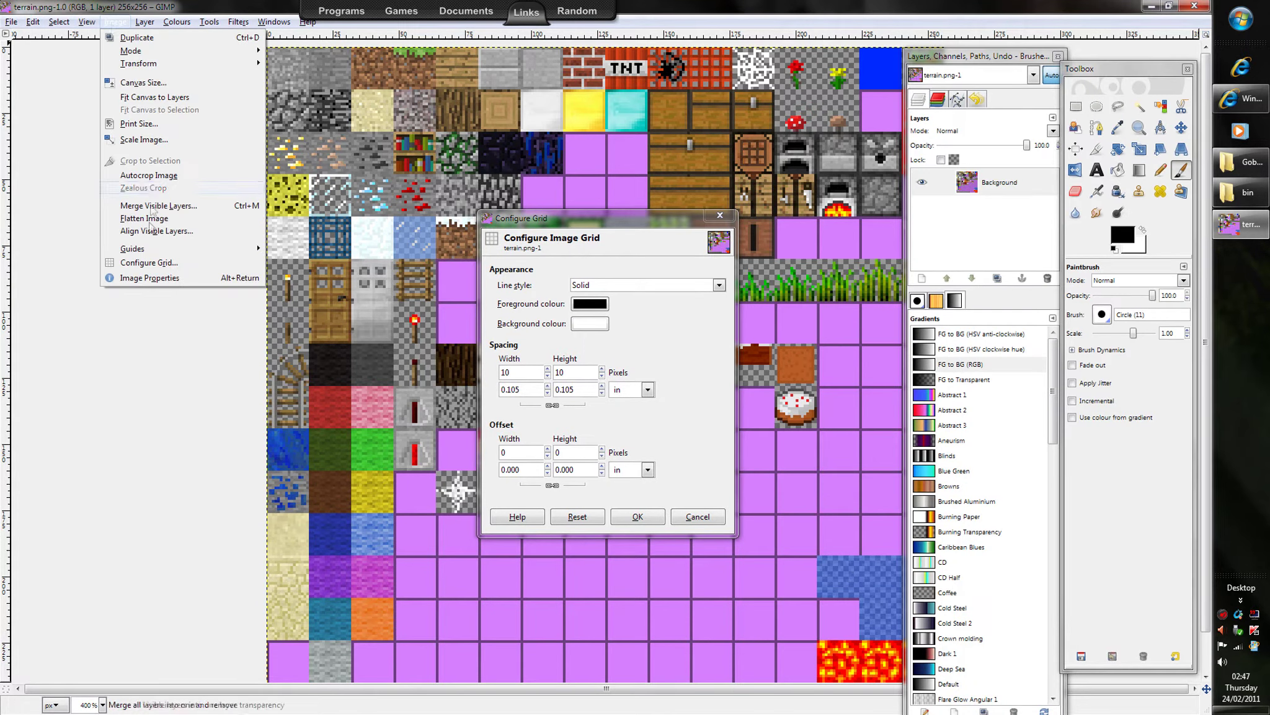
{"action": "left_click", "coordinate": [641, 357]}
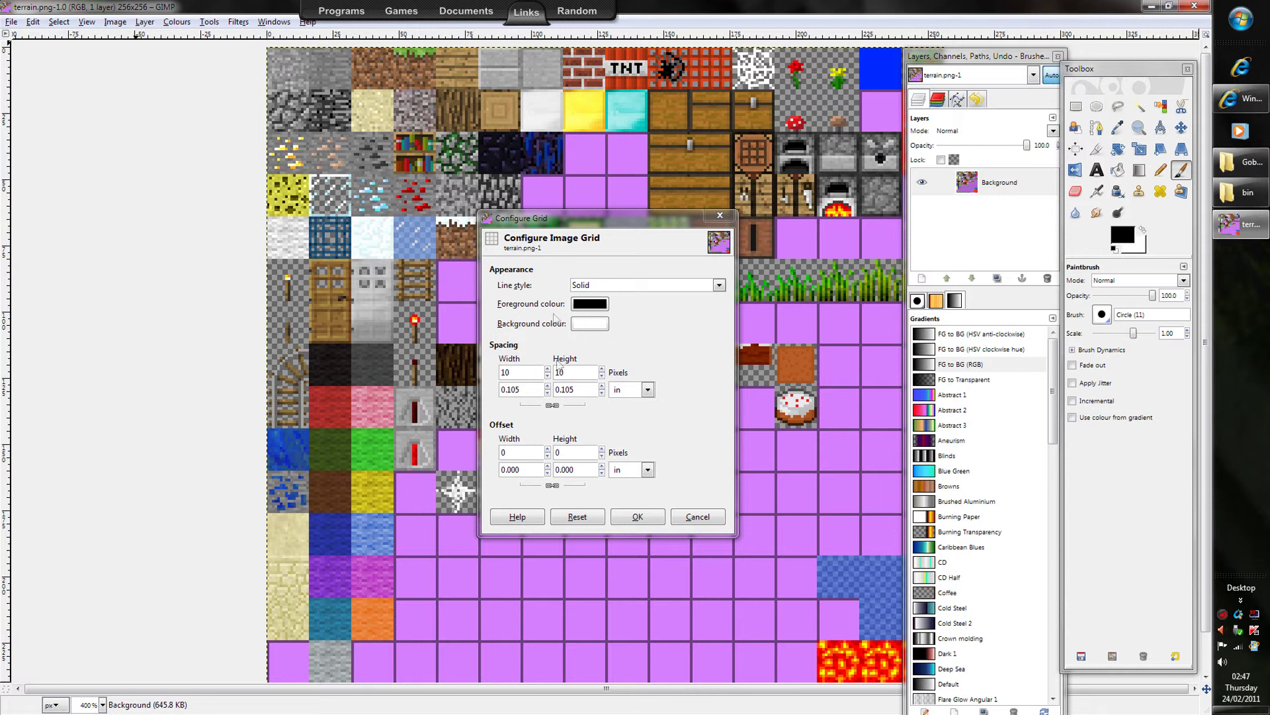
{"action": "key", "text": "Tab"}
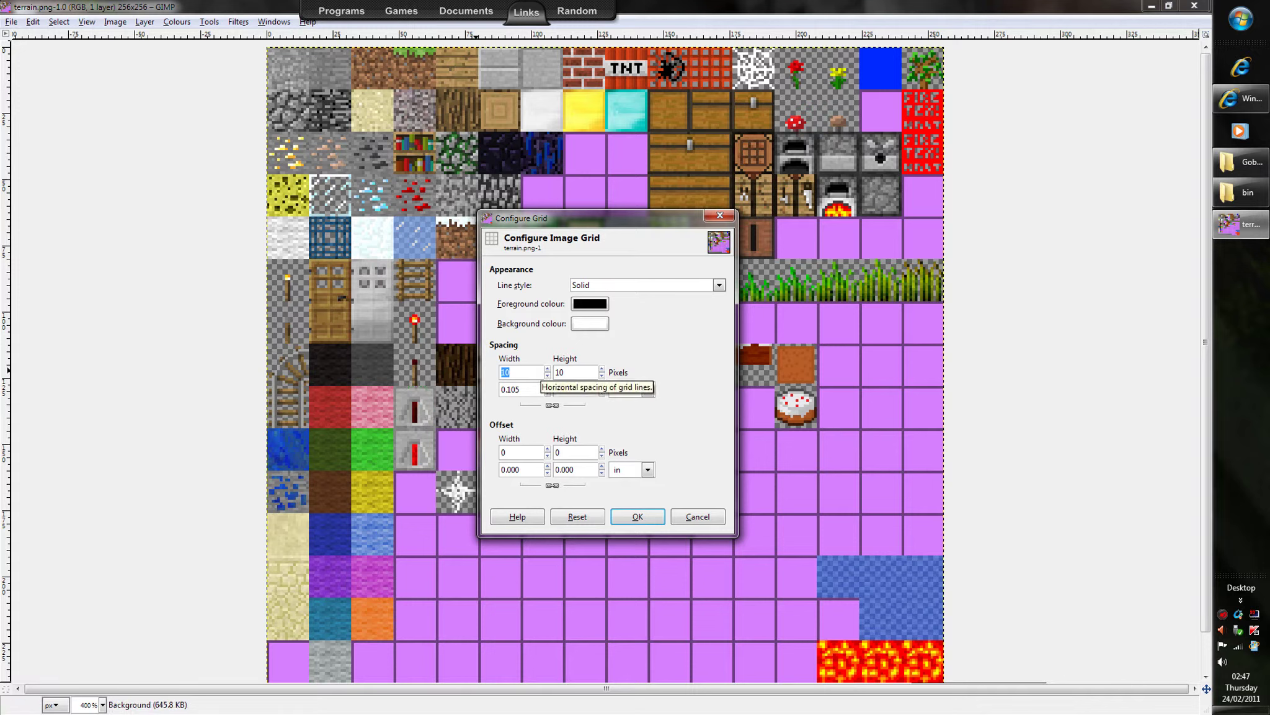
{"action": "type", "text": "1"}
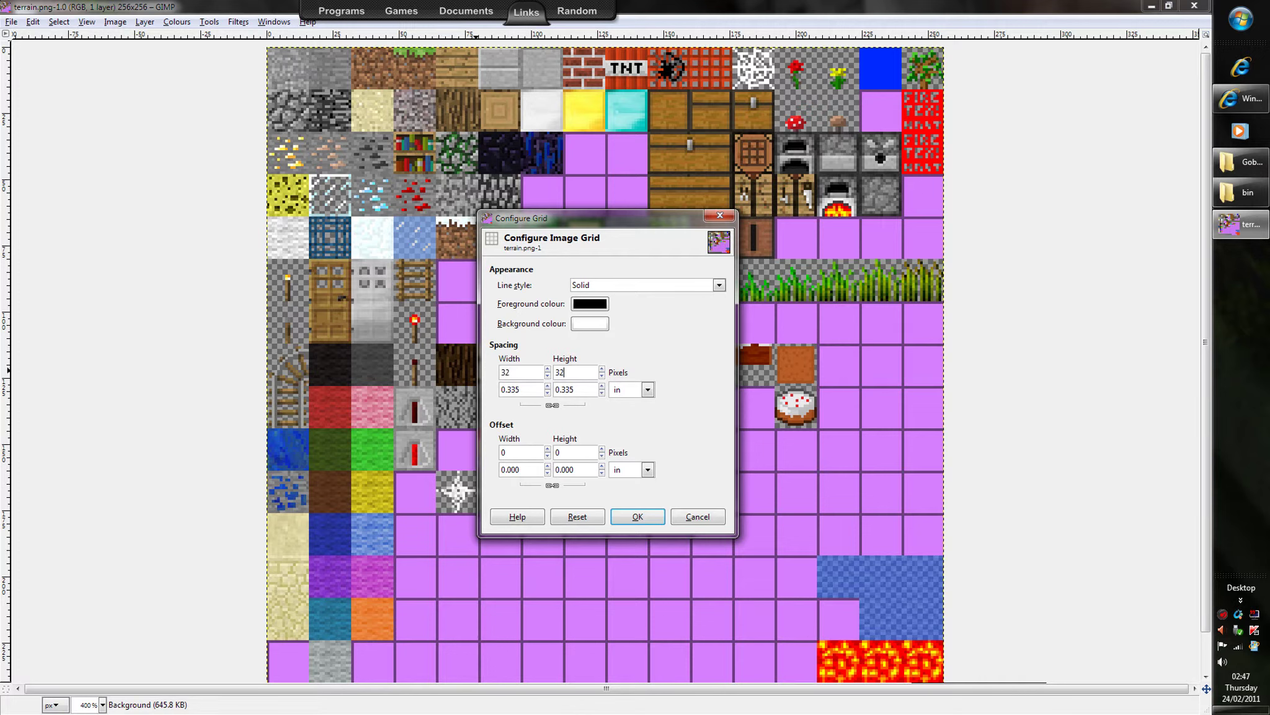
{"action": "left_click", "coordinate": [634, 515]}
Step: Turn on Show Grid and Snap to Grid for the terrain image
{"action": "left_click", "coordinate": [87, 22]}
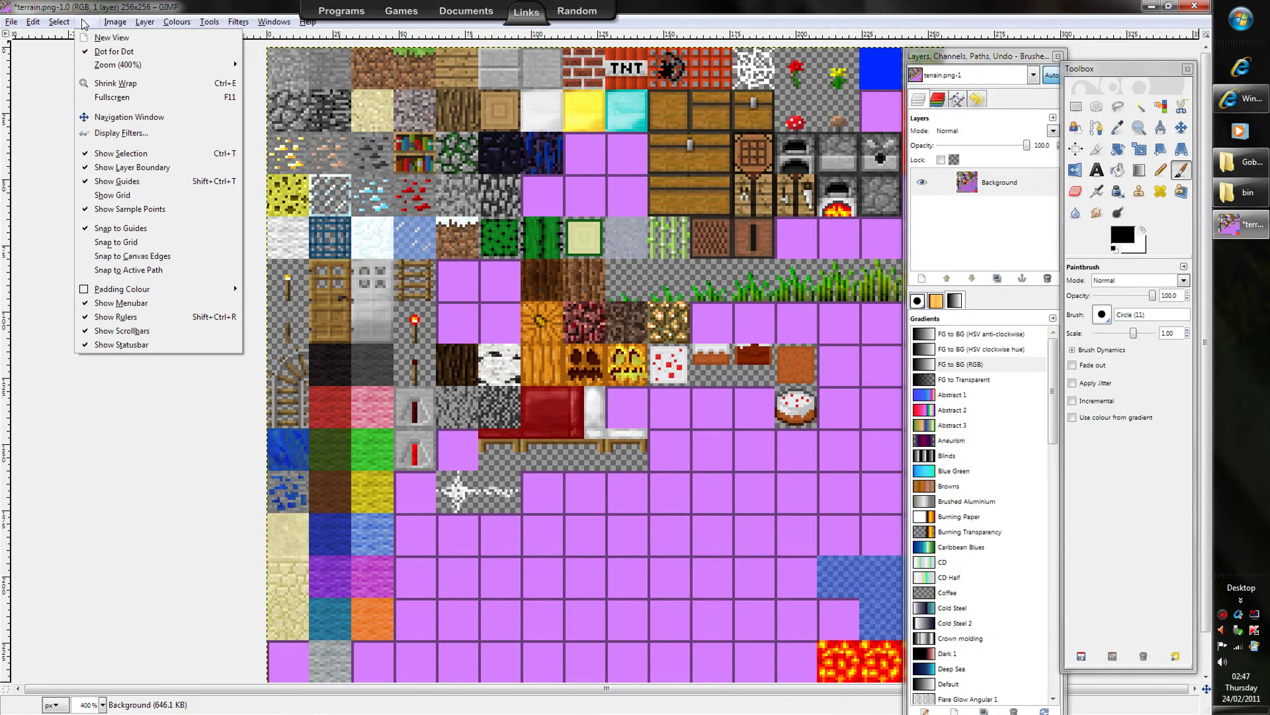
{"action": "left_click", "coordinate": [113, 194]}
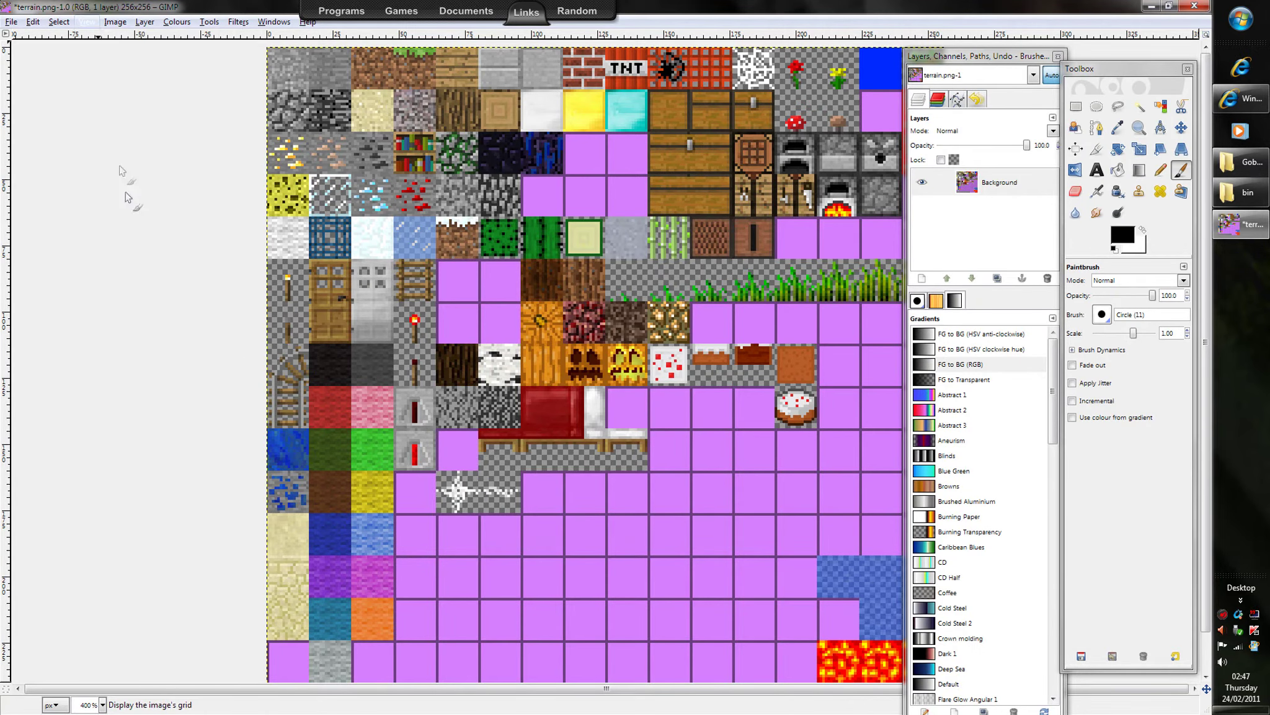
{"action": "left_click", "coordinate": [86, 22]}
{"action": "left_click", "coordinate": [124, 242]}
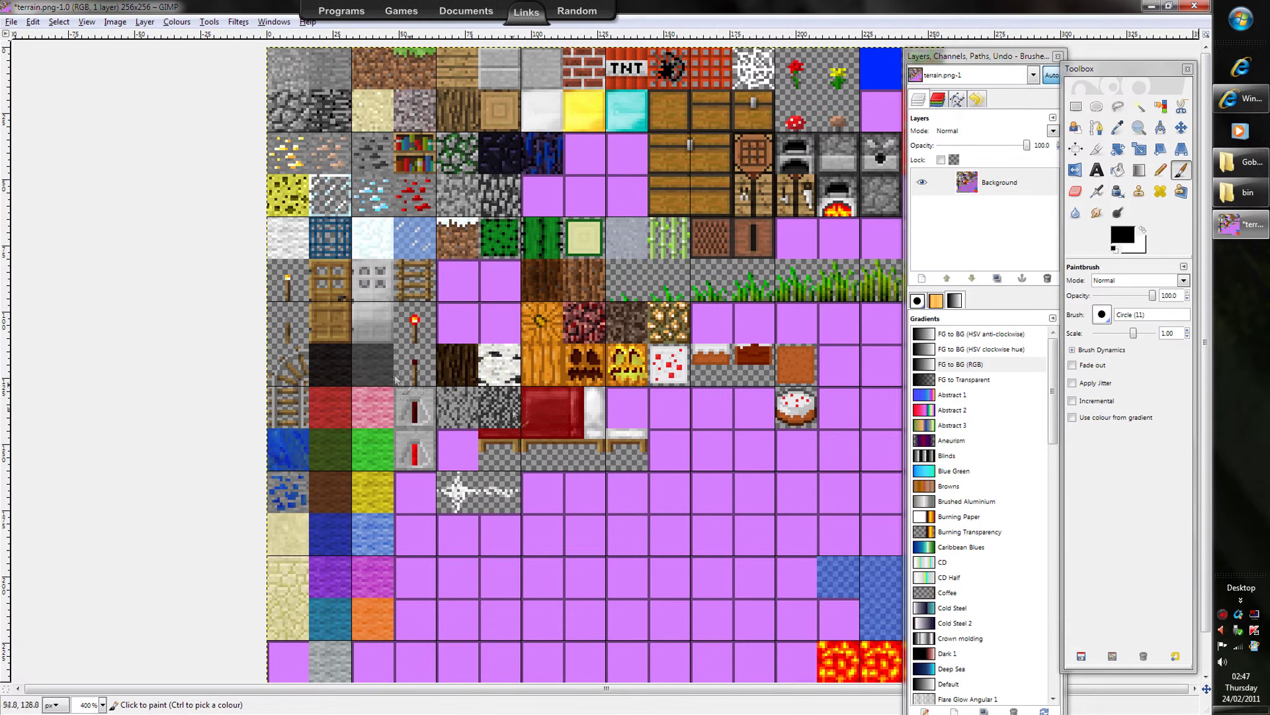
{"action": "left_click", "coordinate": [184, 22]}
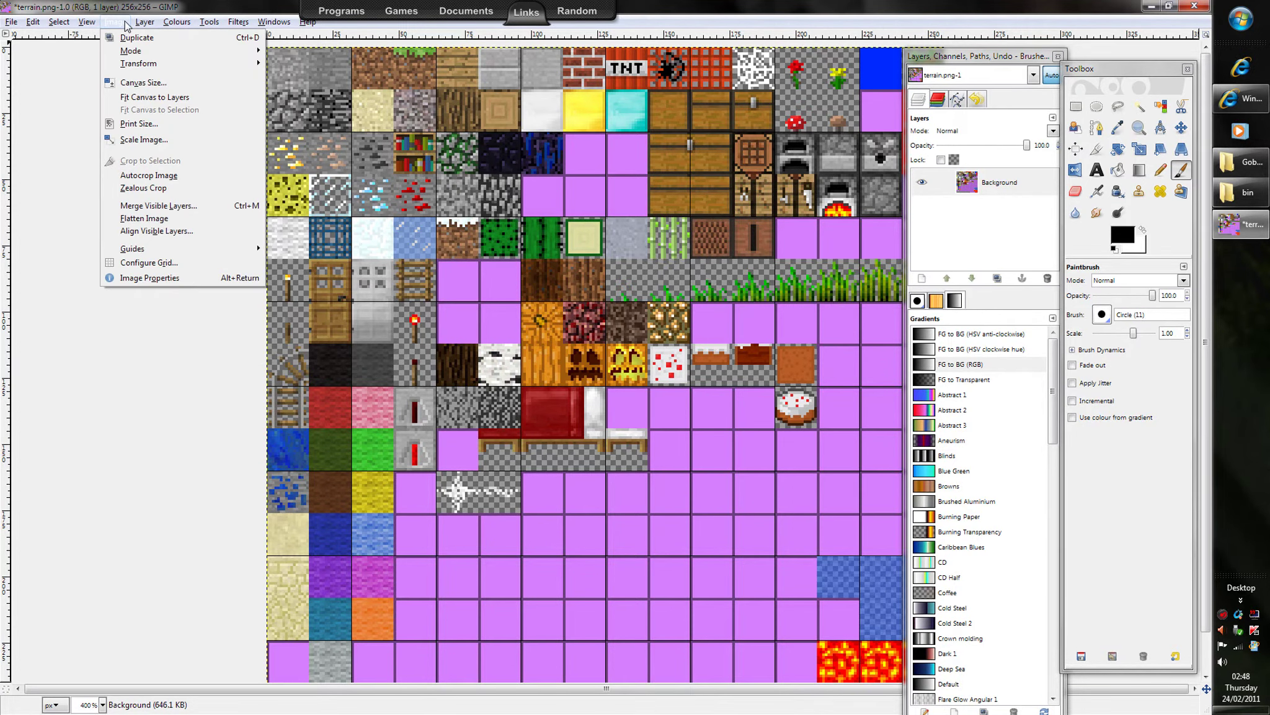
{"action": "mouse_move", "coordinate": [116, 22]}
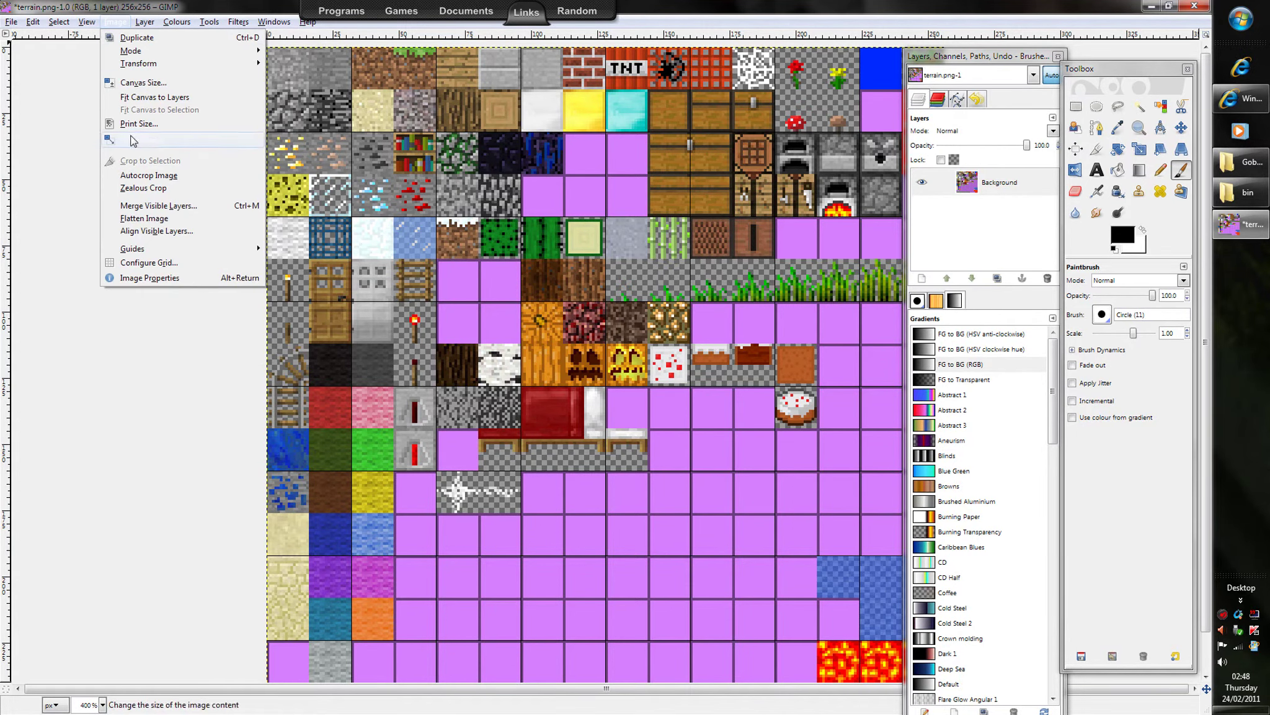
Step: Scale terrain.png from 256×256 up to 512×512 pixels
{"action": "left_click", "coordinate": [143, 139]}
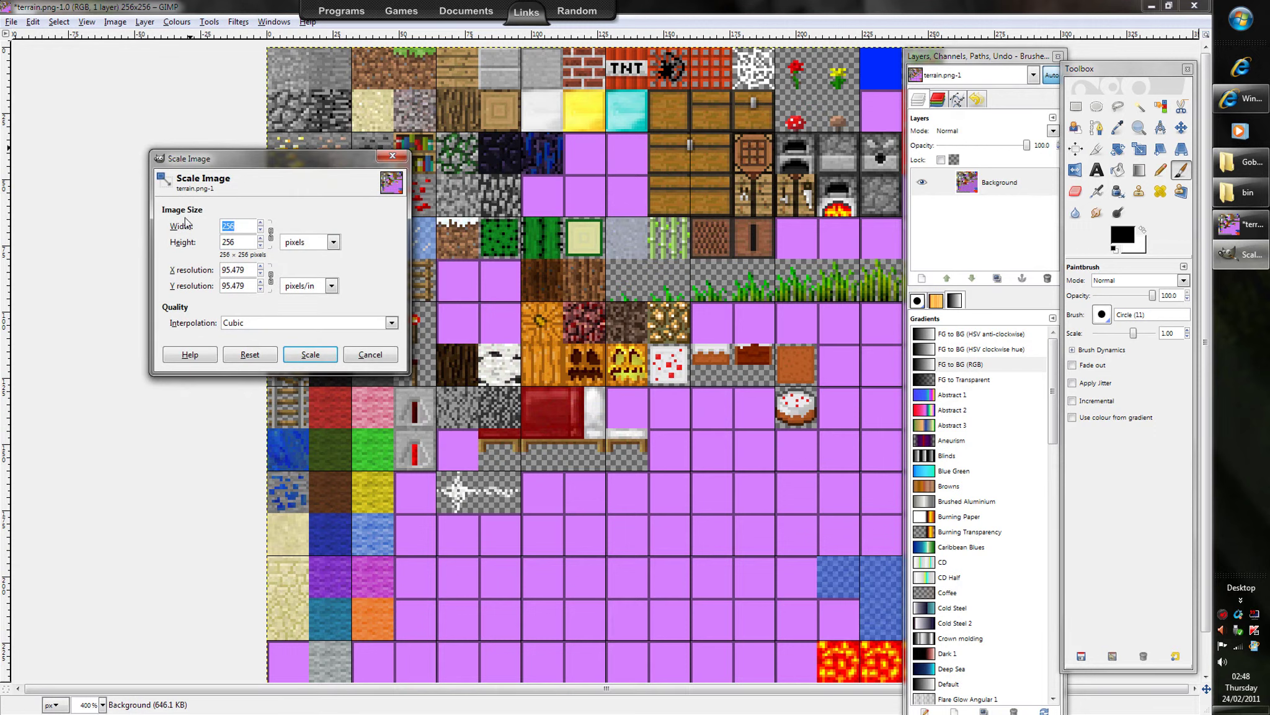
{"action": "type", "text": "2"}
{"action": "left_click", "coordinate": [299, 350]}
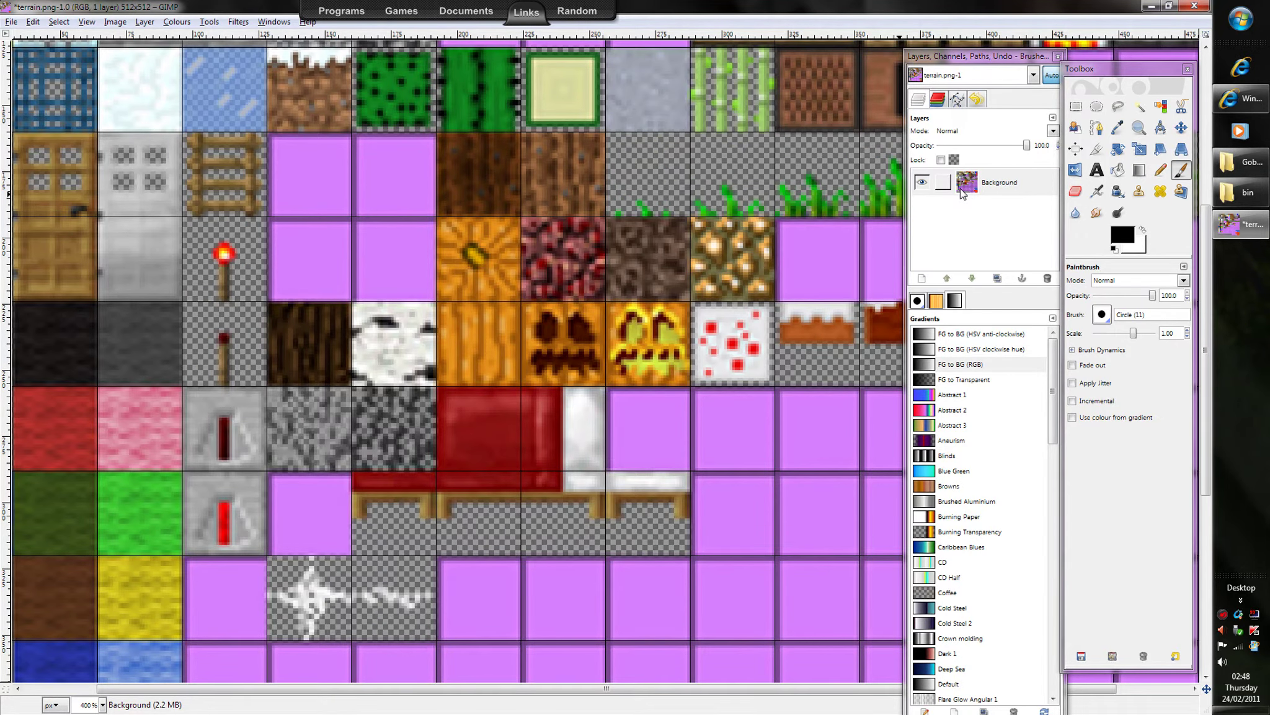
Step: Zoom out to 200% and add a transparent New Layer above Background
{"action": "left_click", "coordinate": [1140, 129]}
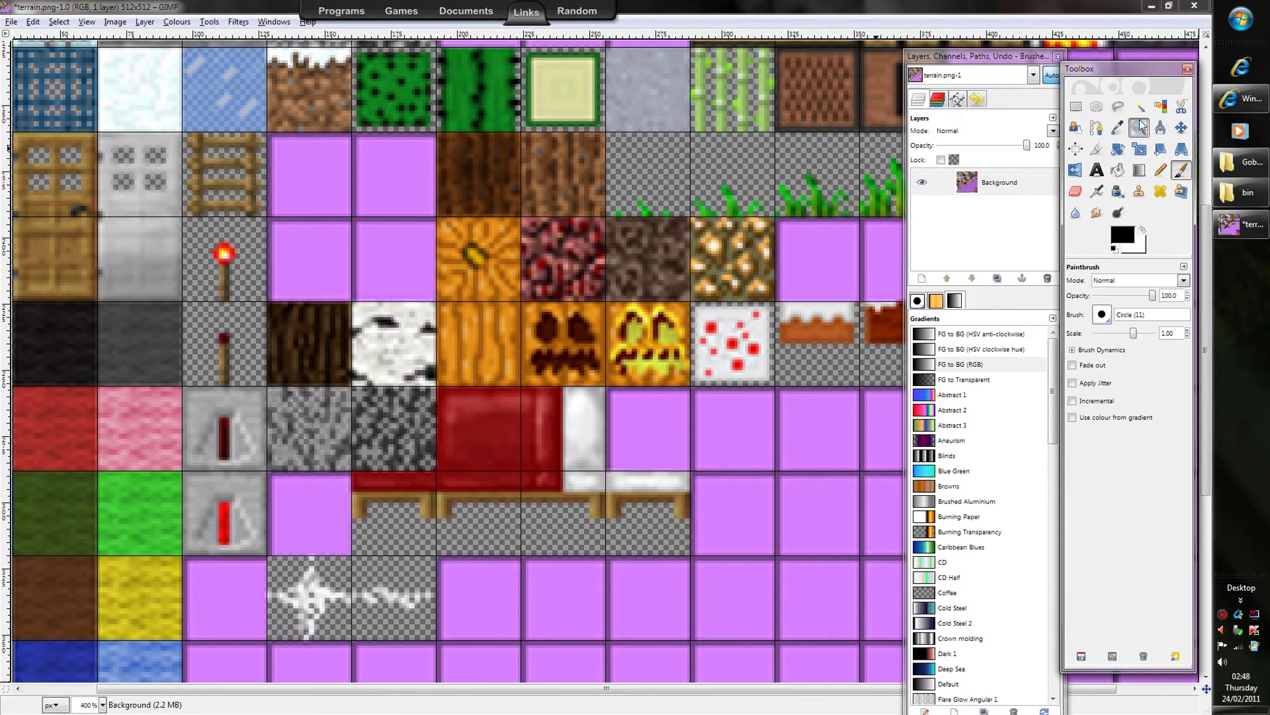
{"action": "left_click", "coordinate": [1080, 318]}
{"action": "left_click", "coordinate": [787, 284]}
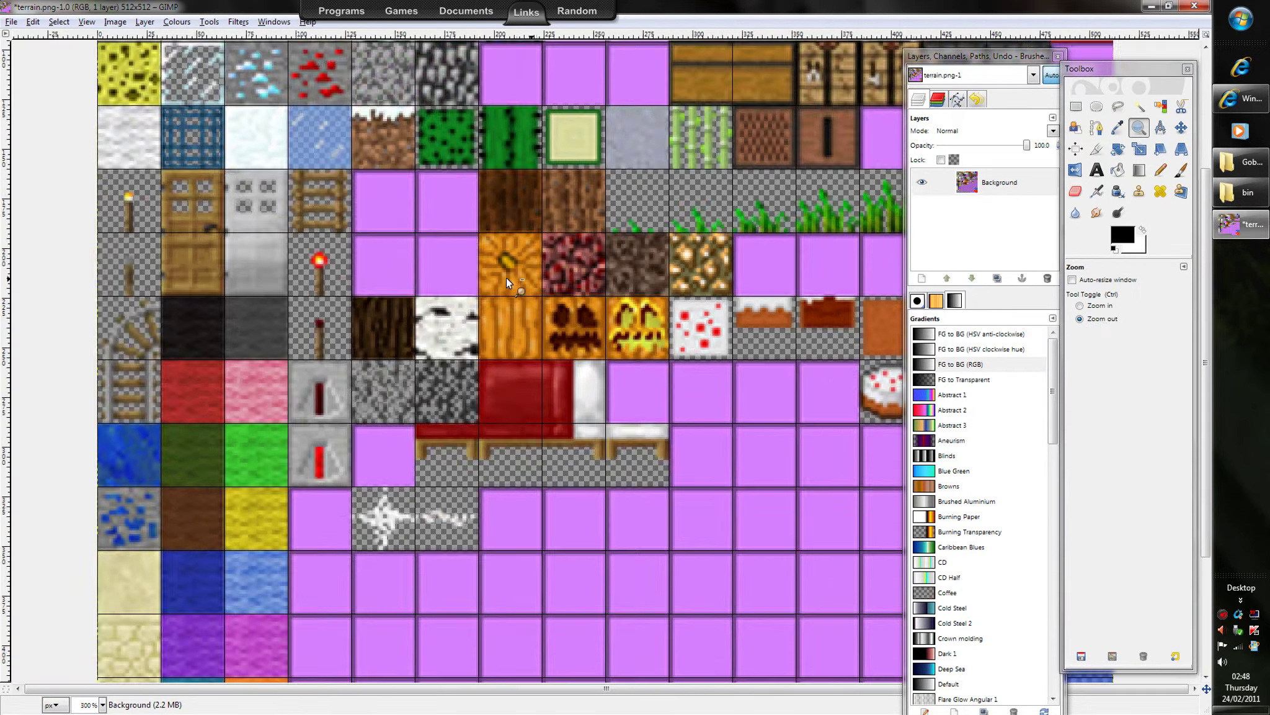
{"action": "left_click", "coordinate": [505, 273]}
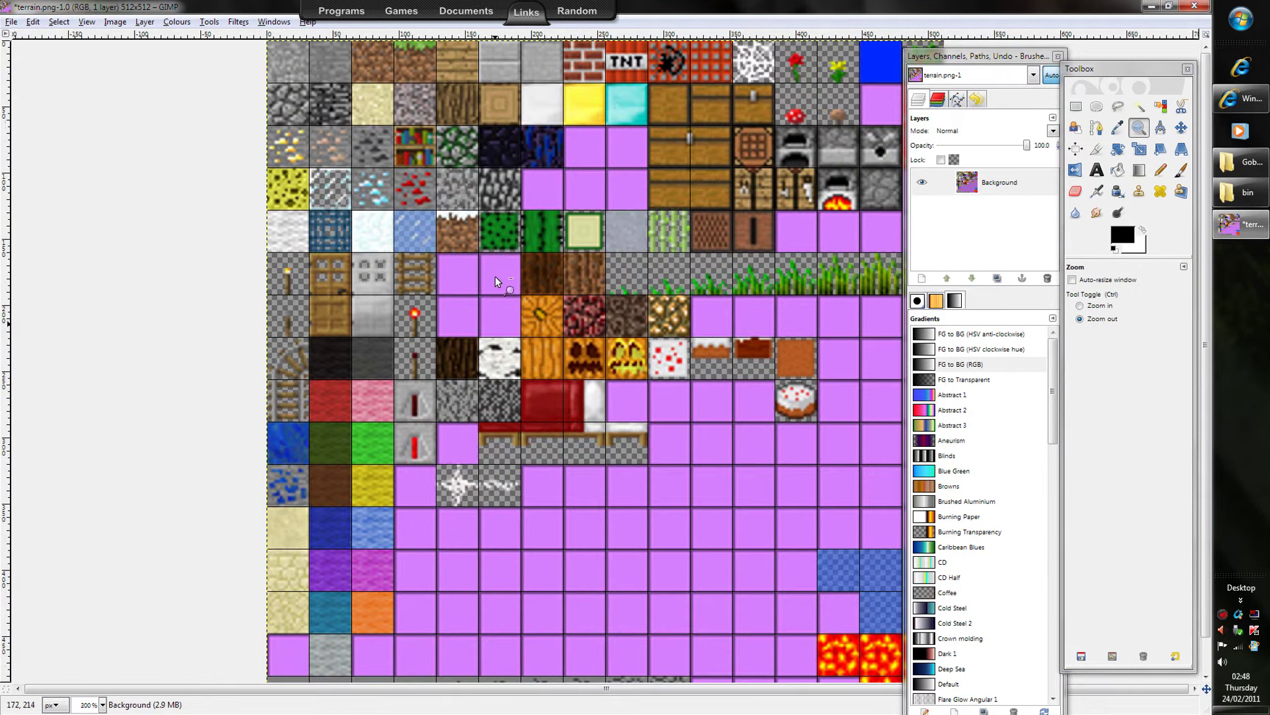
{"action": "left_click", "coordinate": [1099, 305]}
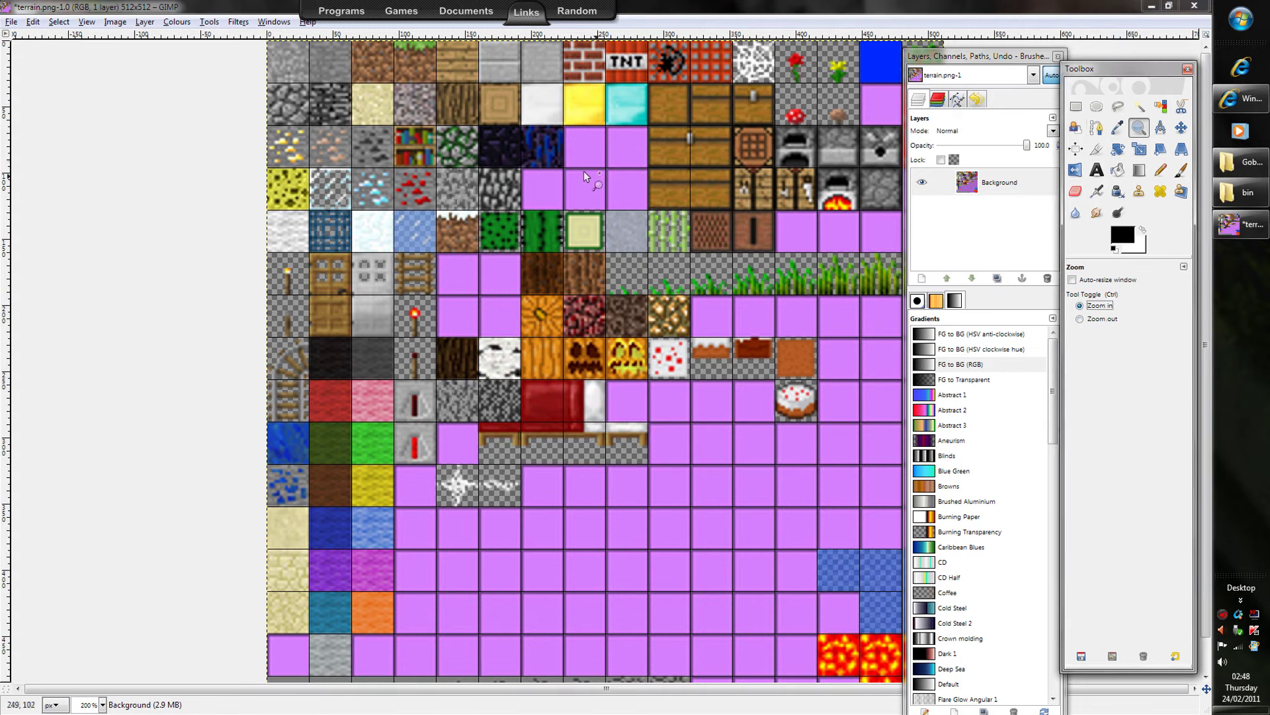
{"action": "left_click", "coordinate": [921, 278]}
{"action": "left_click", "coordinate": [266, 378]}
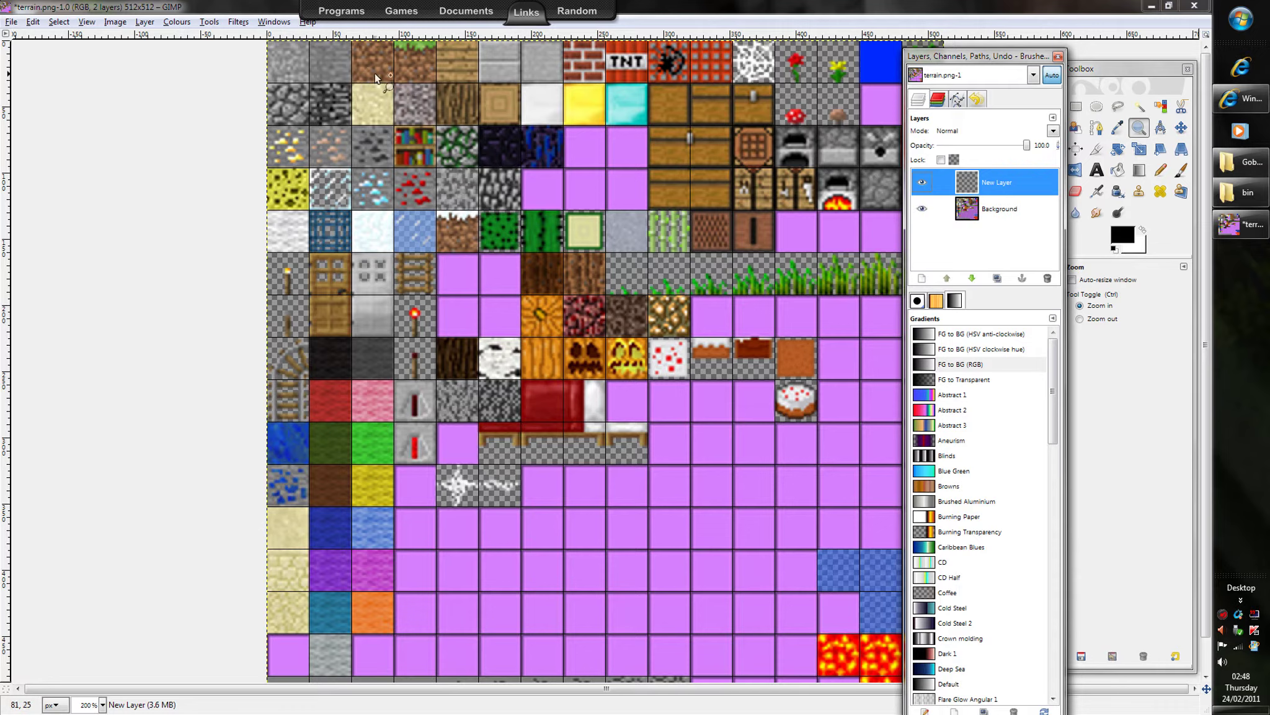
Step: Zoom in on the stone, dirt and grass tiles and re-enable grid snapping
{"action": "left_click_drag", "start_coordinate": [329, 83], "coordinate": [400, 37]}
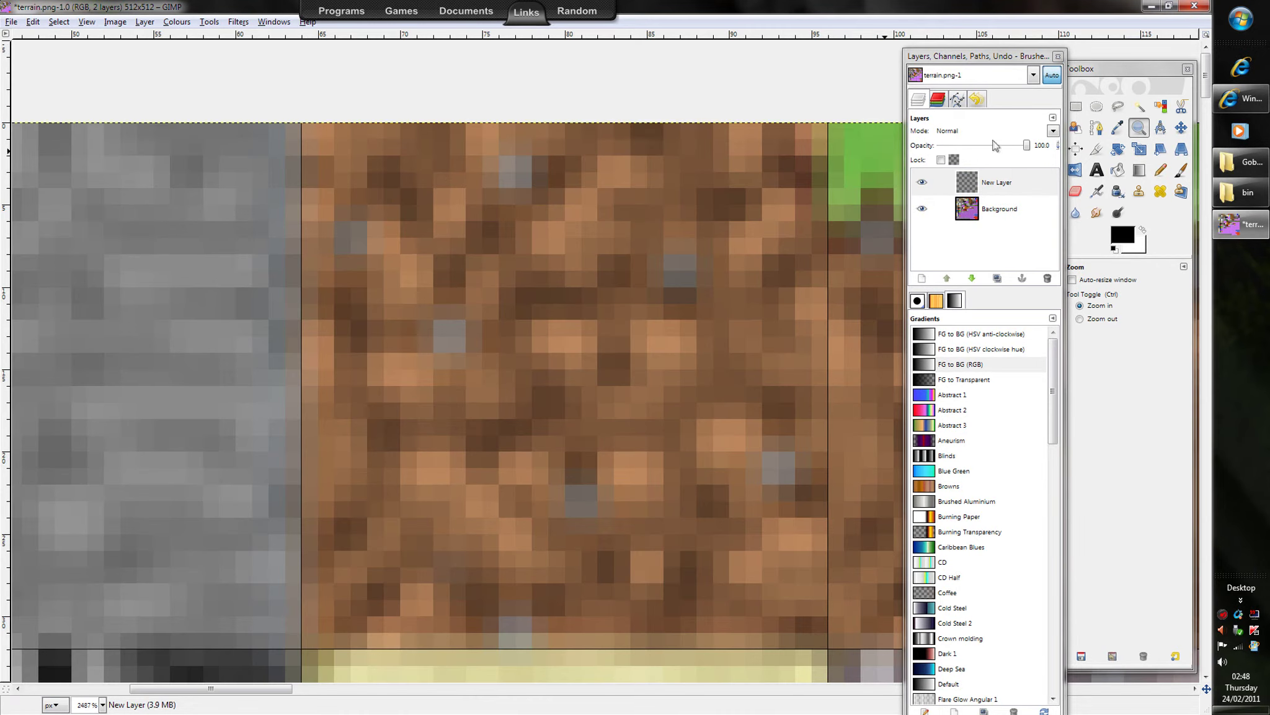
{"action": "left_click", "coordinate": [1102, 324]}
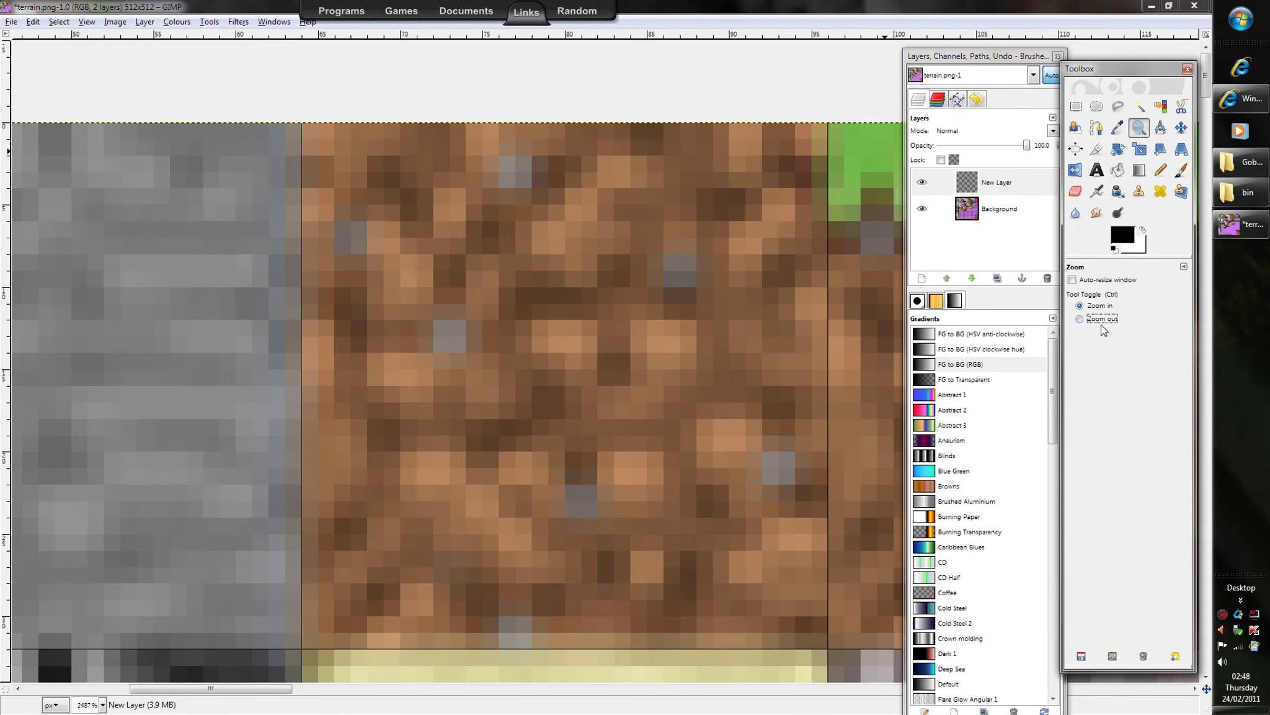
{"action": "left_click", "coordinate": [835, 329]}
{"action": "left_click", "coordinate": [56, 22]}
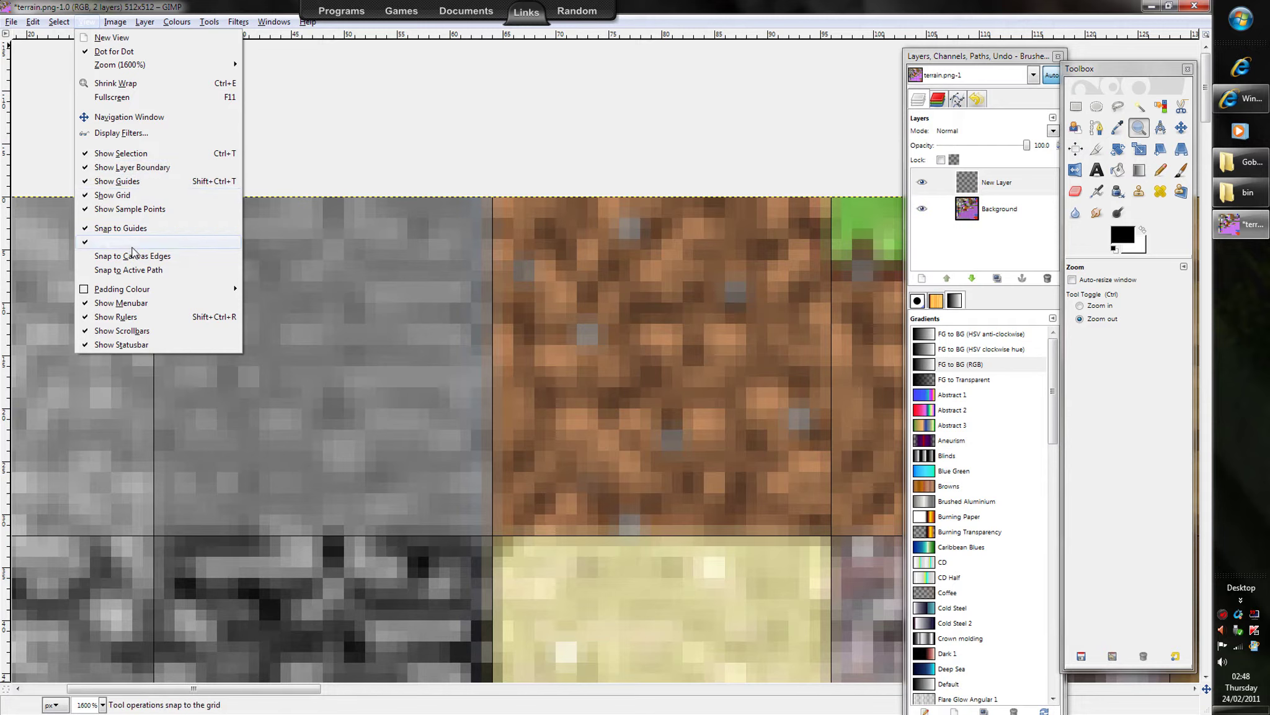
{"action": "left_click", "coordinate": [756, 6]}
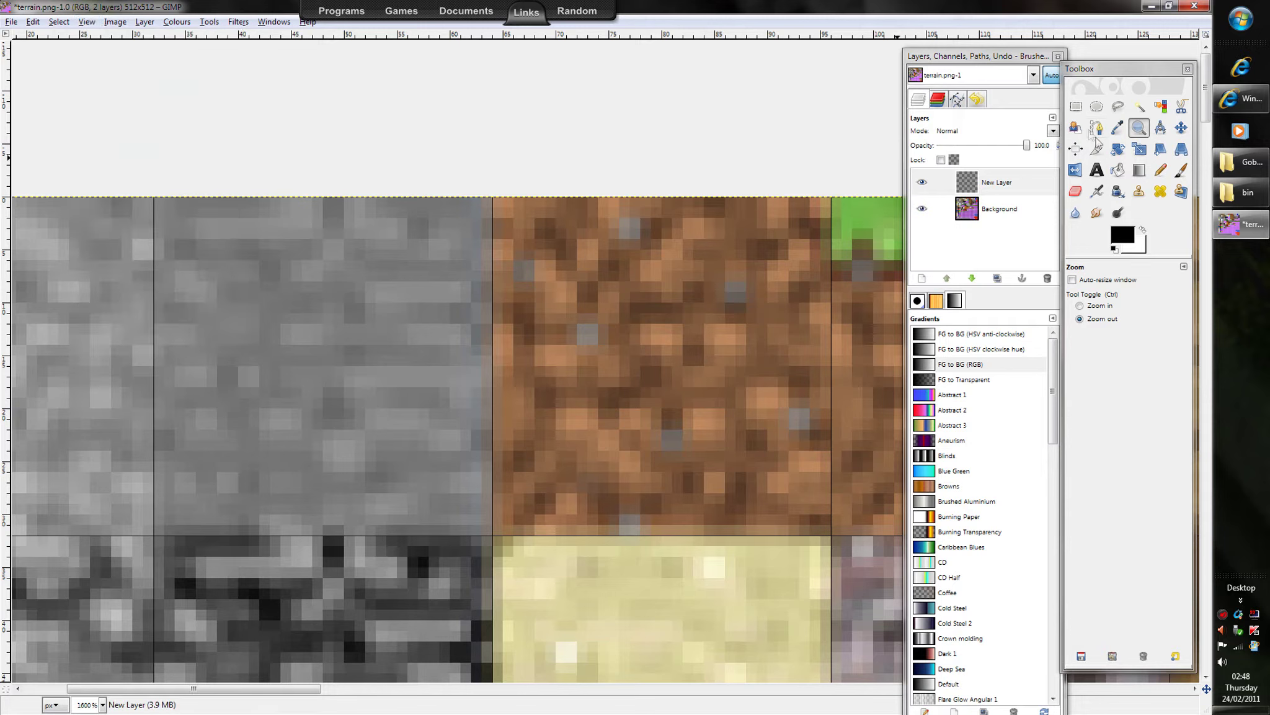
Step: Rectangle-select the 32×32 dirt tile at position 64,0
{"action": "left_click", "coordinate": [1076, 106]}
{"action": "mouse_move", "coordinate": [536, 217]}
{"action": "left_mouse_down"}
{"action": "mouse_move", "coordinate": [809, 495]}
{"action": "mouse_move", "coordinate": [830, 534]}
{"action": "left_mouse_up"}
{"action": "left_click", "coordinate": [534, 337]}
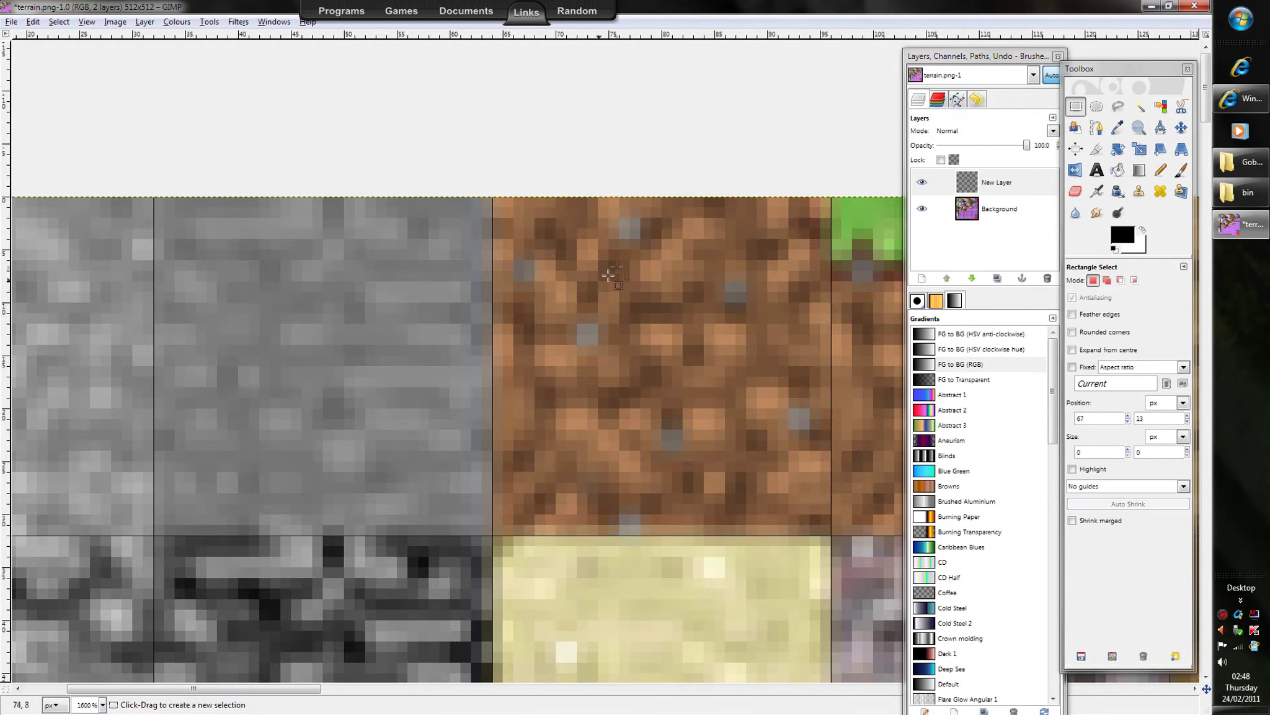
{"action": "left_click_drag", "start_coordinate": [491, 198], "coordinate": [834, 535]}
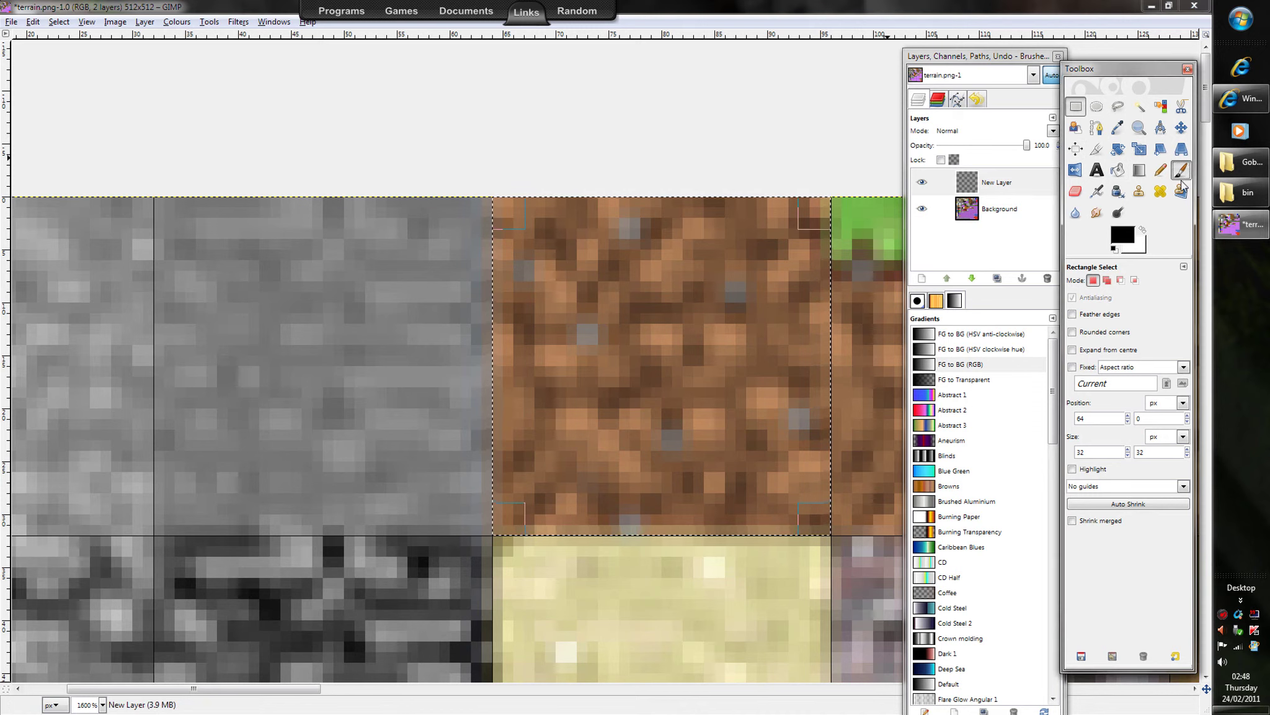
Step: Fill the dirt tile solid with dark brown 3a260e using an enlarged paintbrush
{"action": "left_click", "coordinate": [1181, 169]}
{"action": "left_click", "coordinate": [1124, 236]}
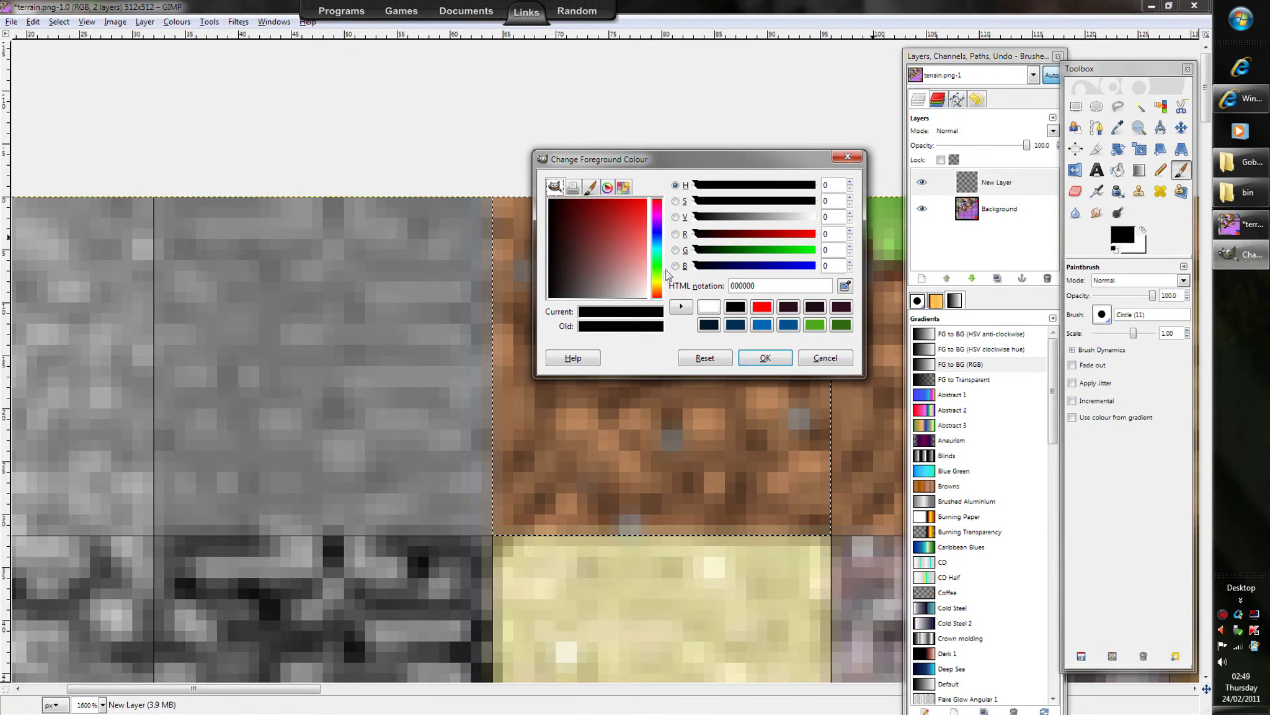
{"action": "left_click", "coordinate": [657, 293]}
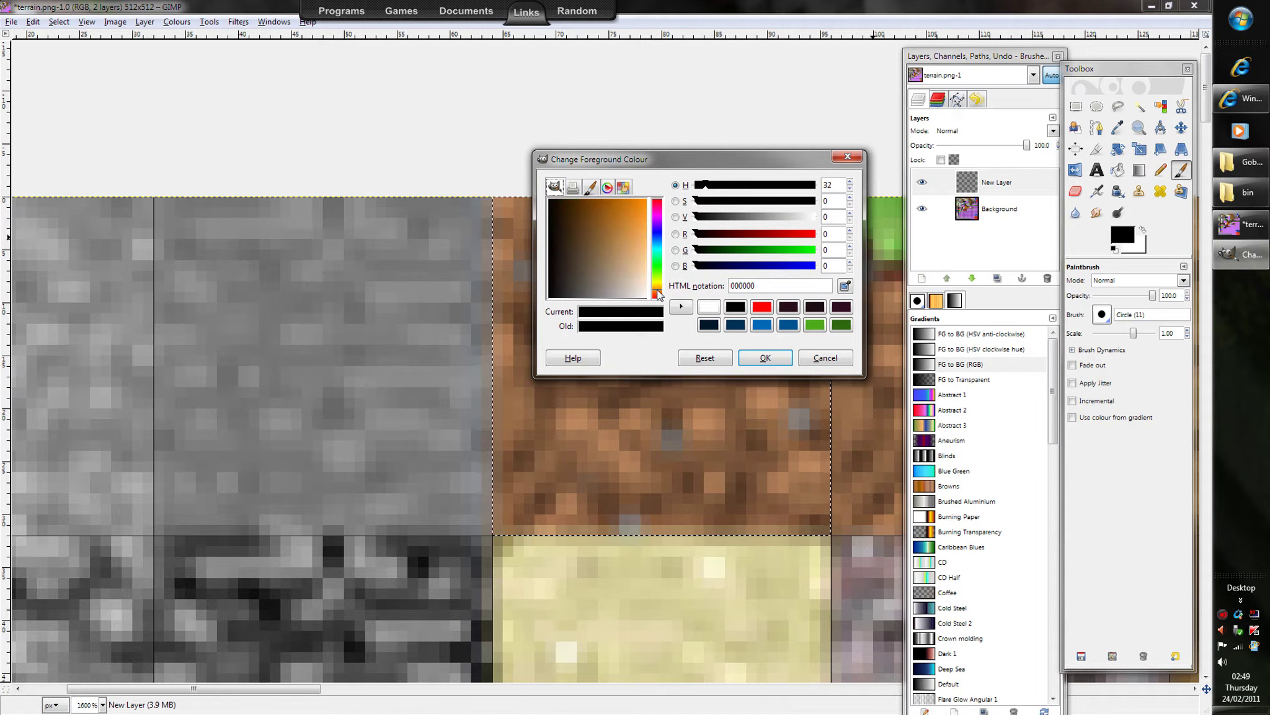
{"action": "left_click", "coordinate": [570, 226]}
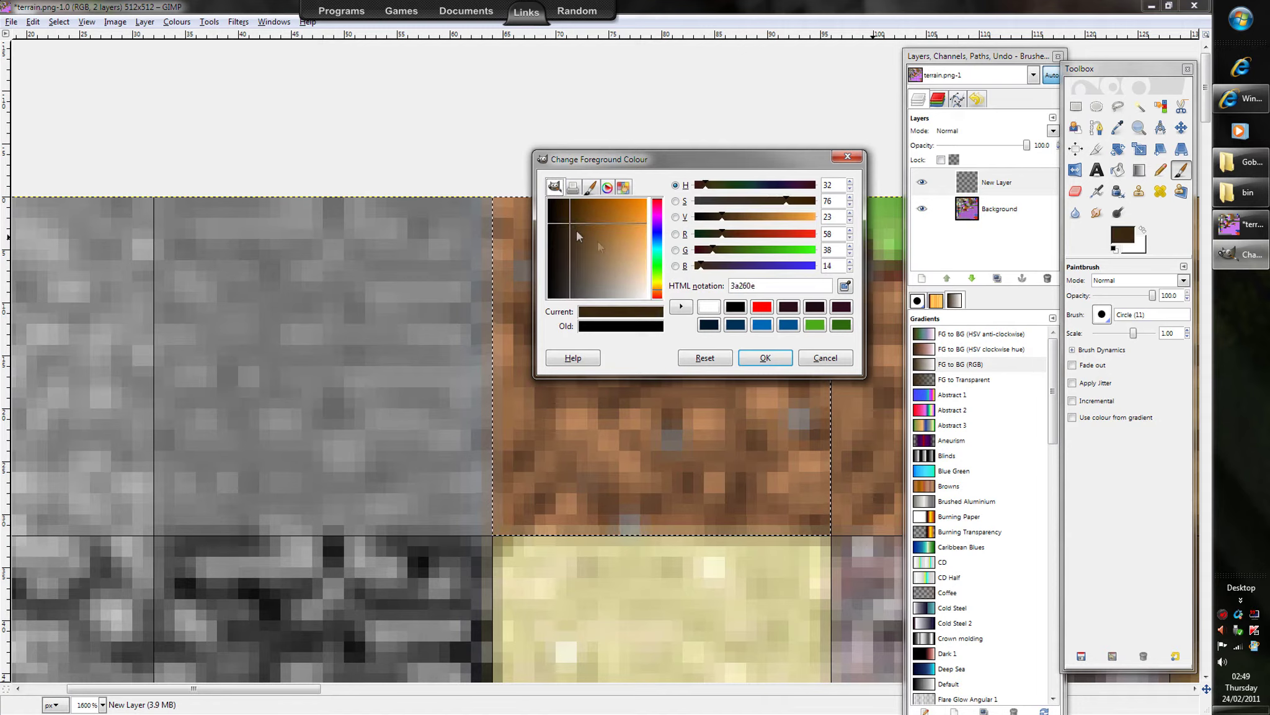
{"action": "left_click", "coordinate": [760, 358]}
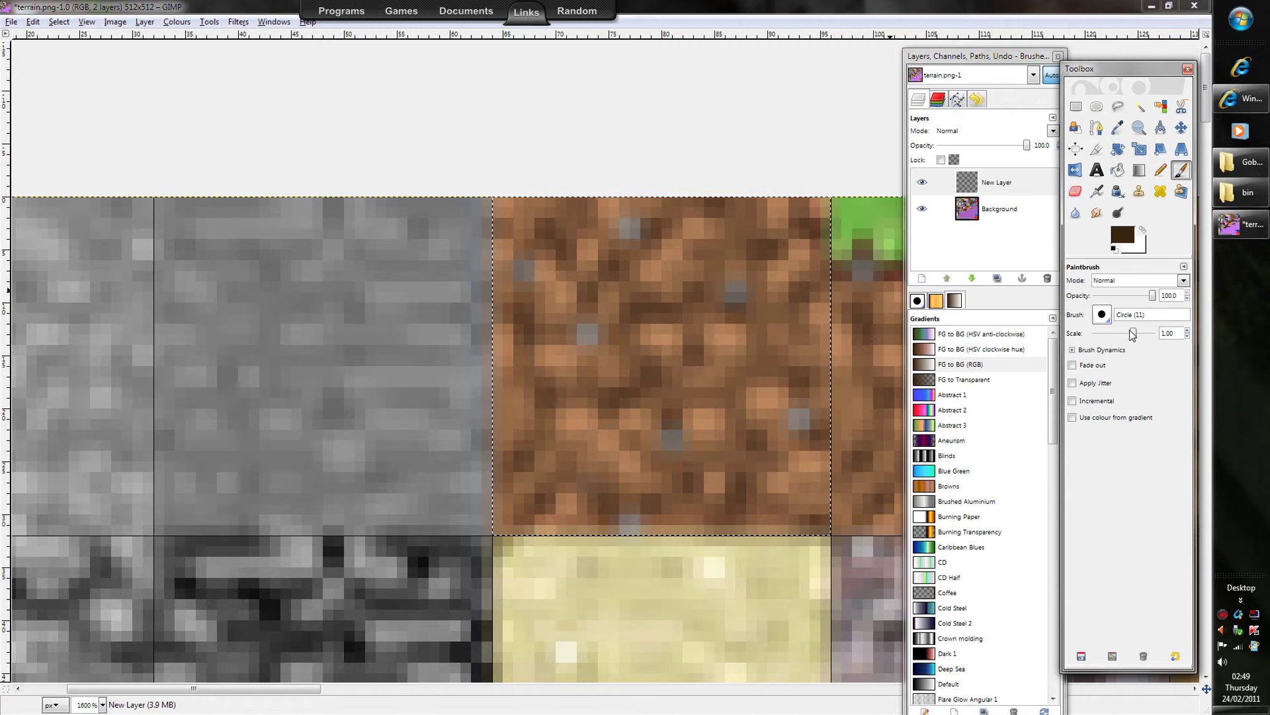
{"action": "left_click_drag", "start_coordinate": [1133, 333], "coordinate": [1143, 335]}
{"action": "left_click_drag", "start_coordinate": [766, 296], "coordinate": [902, 453]}
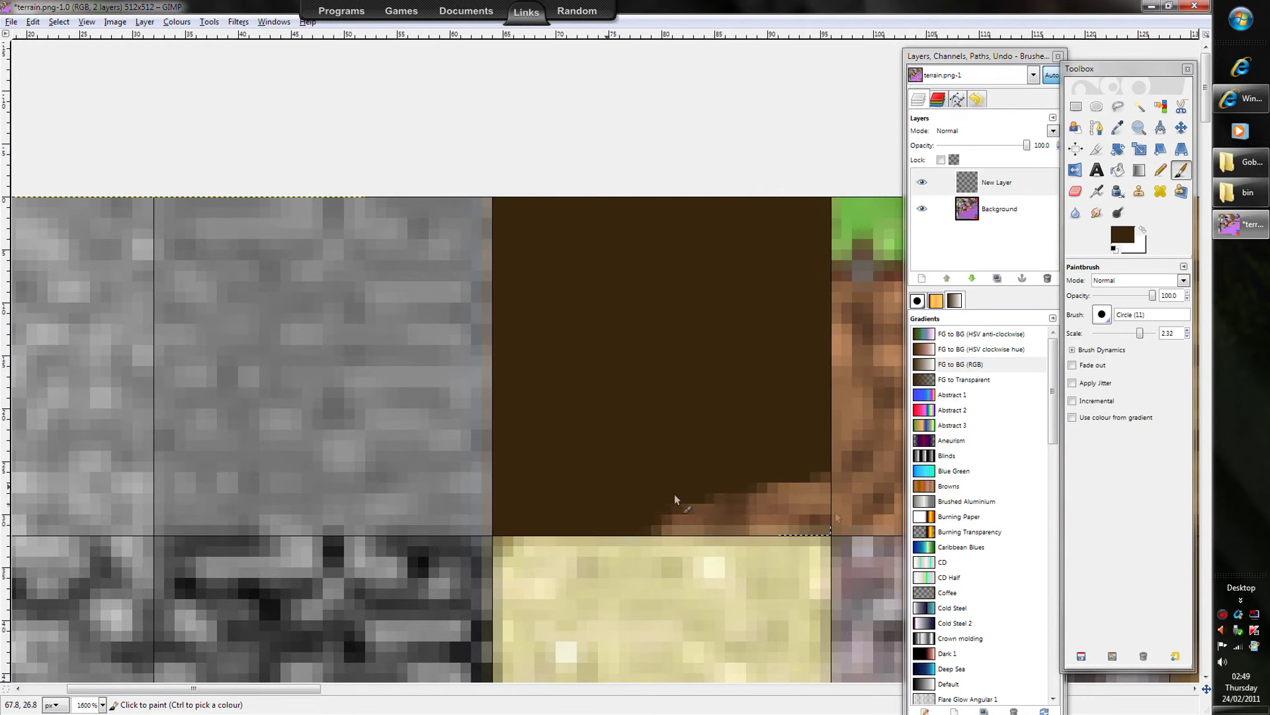
Step: Draw several darker S-shaped strokes across the brown tile with a small pencil
{"action": "left_click", "coordinate": [1160, 169]}
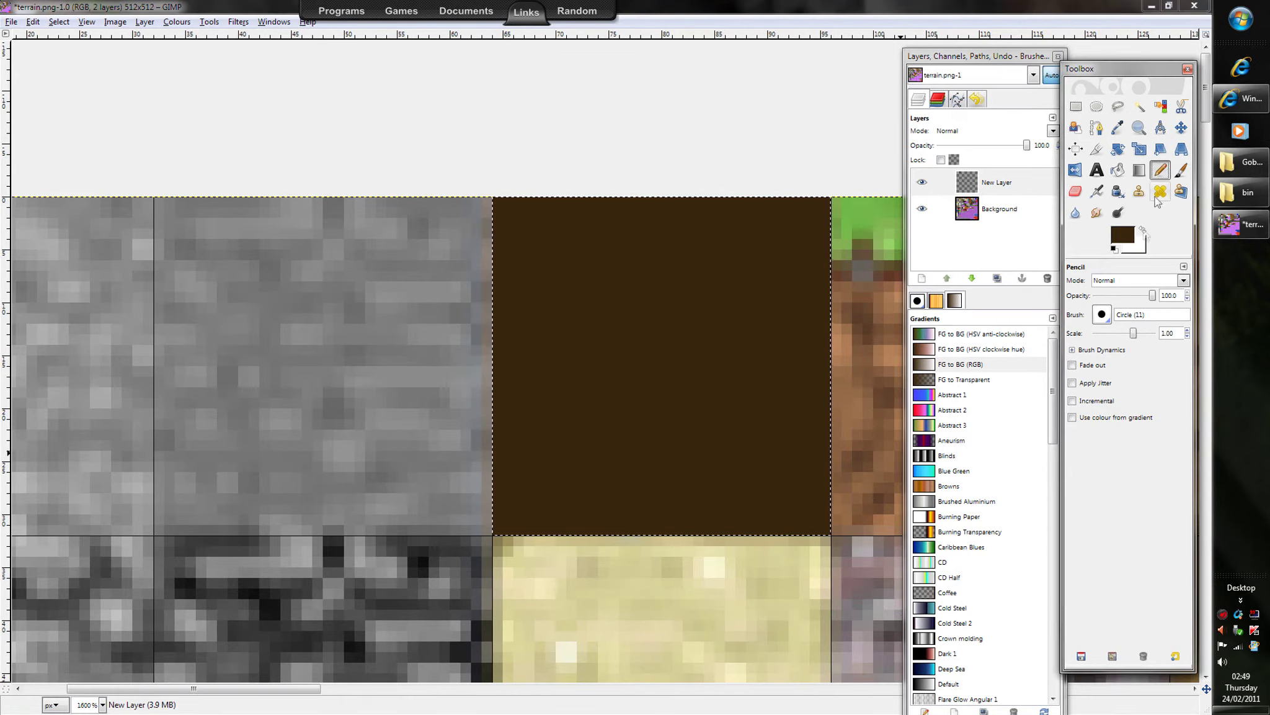
{"action": "left_click_drag", "start_coordinate": [1134, 333], "coordinate": [1125, 333]}
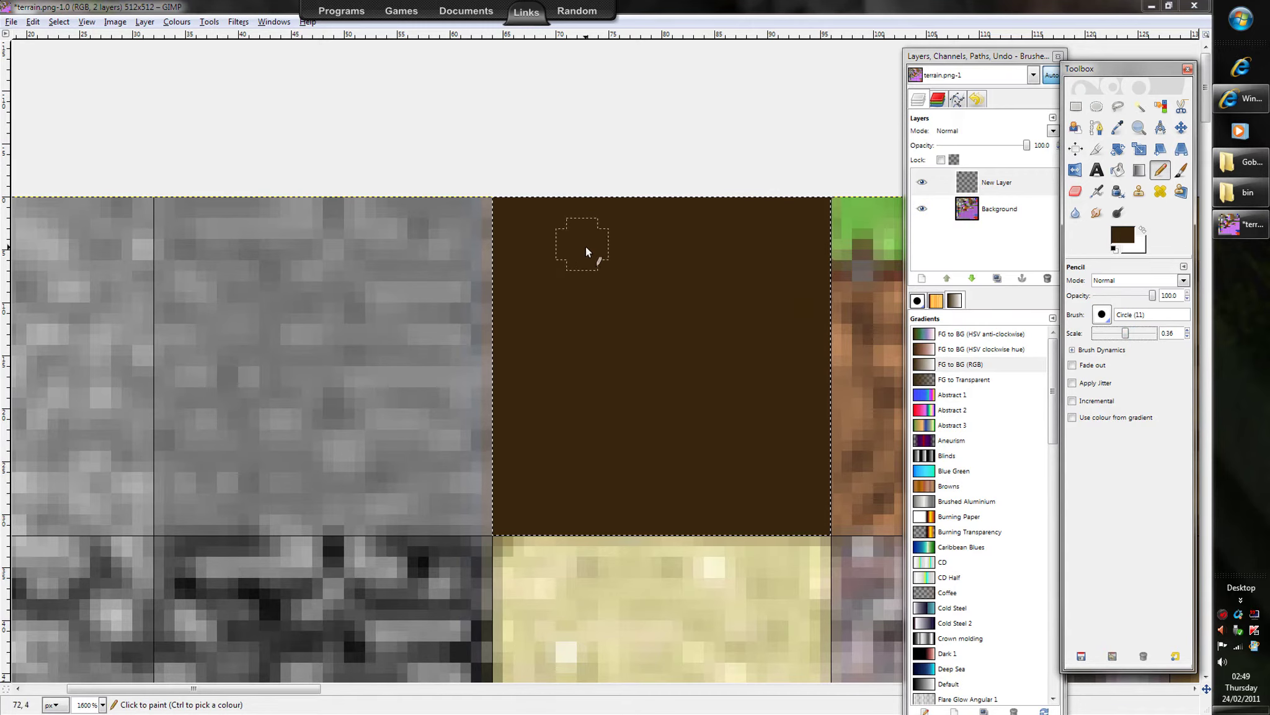
{"action": "left_click_drag", "start_coordinate": [1125, 336], "coordinate": [1120, 341]}
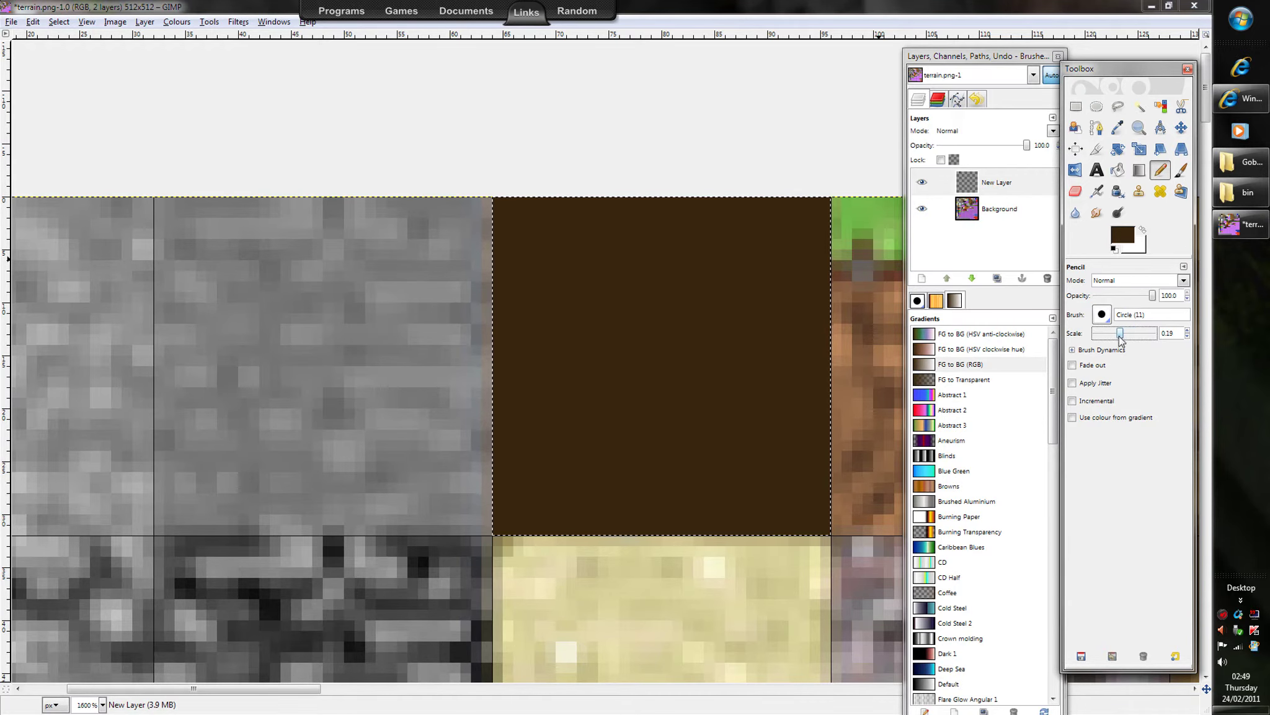
{"action": "left_click", "coordinate": [577, 235]}
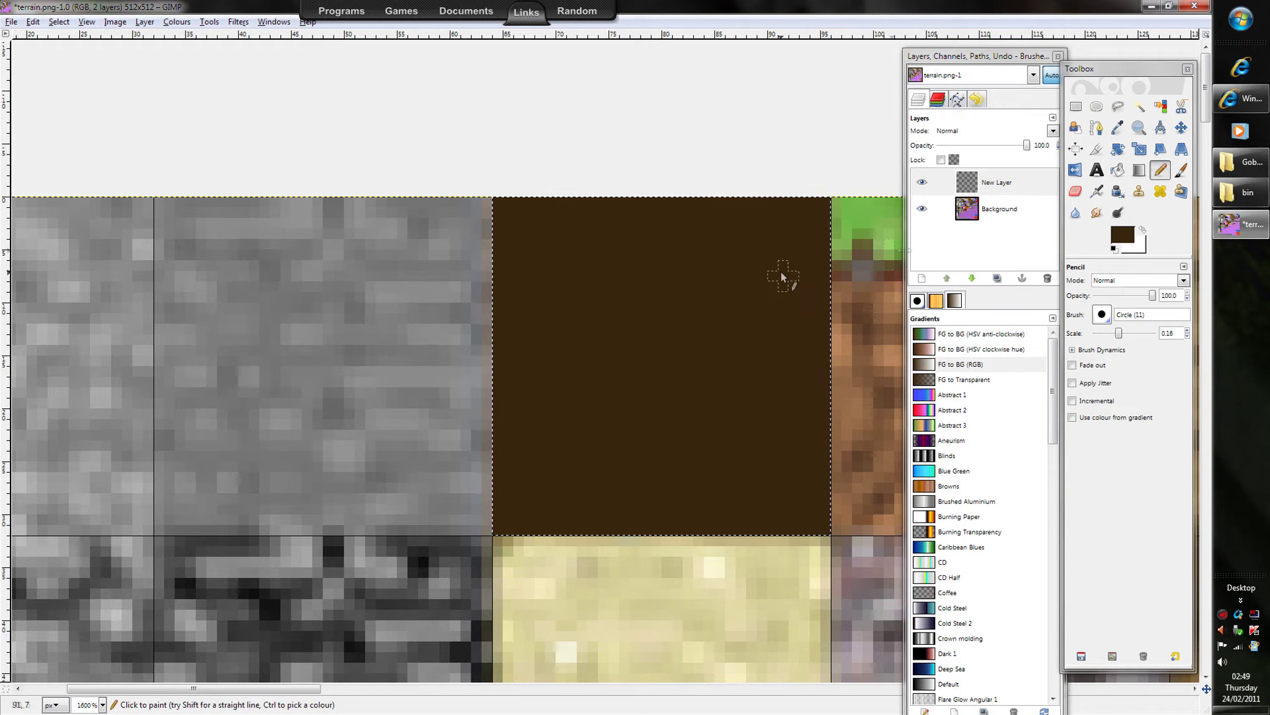
{"action": "left_click", "coordinate": [1122, 234]}
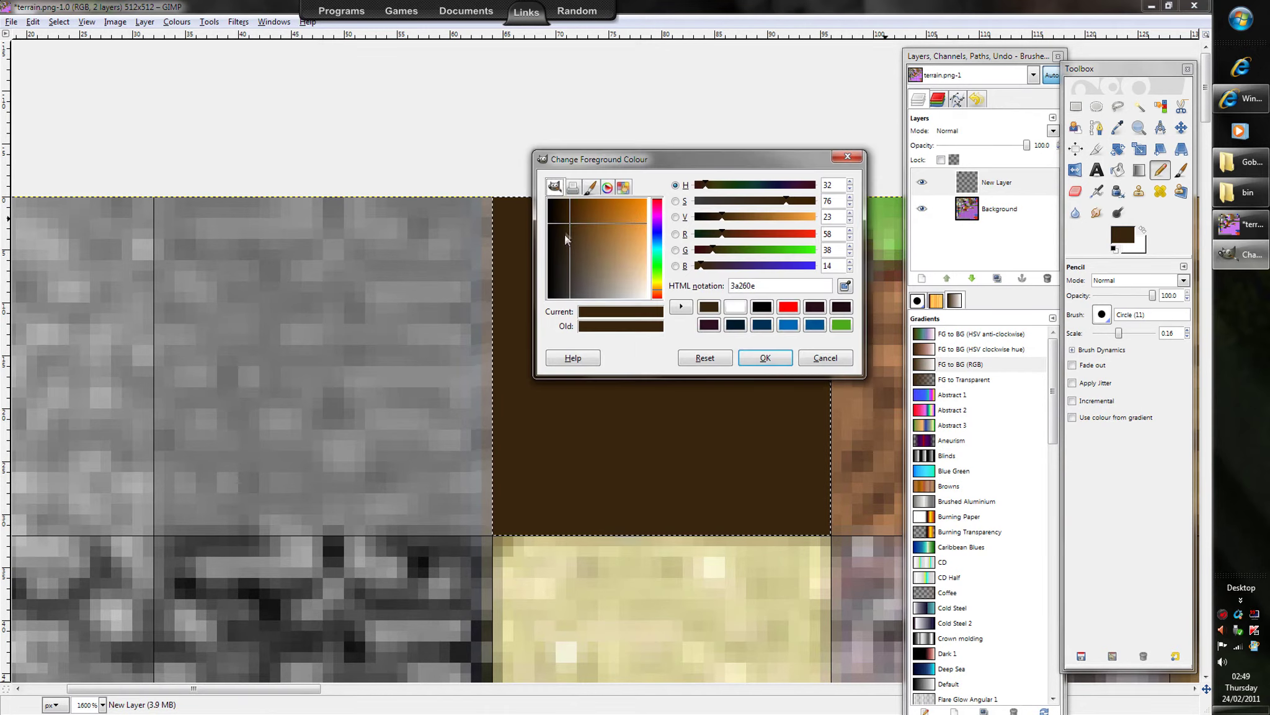
{"action": "left_click", "coordinate": [764, 357]}
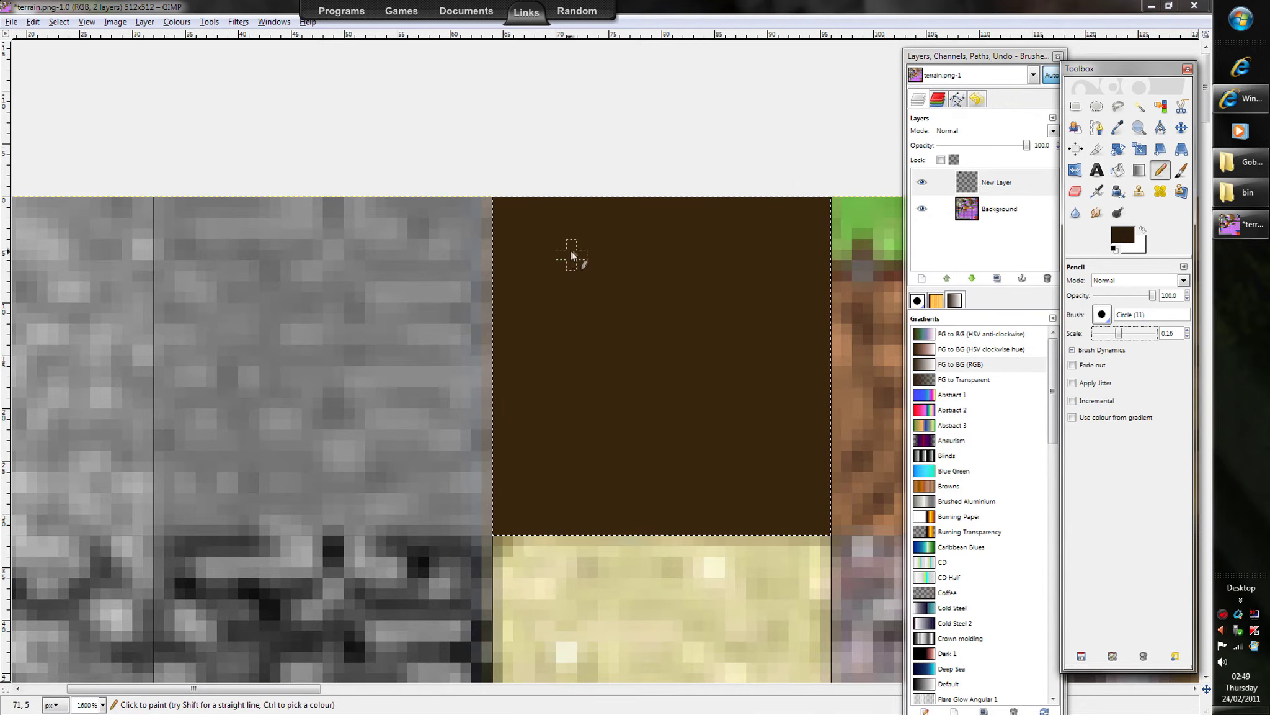
{"action": "mouse_move", "coordinate": [571, 254]}
{"action": "left_mouse_down"}
{"action": "mouse_move", "coordinate": [605, 375]}
{"action": "mouse_move", "coordinate": [568, 480]}
{"action": "left_mouse_up"}
{"action": "left_click_drag", "start_coordinate": [698, 242], "coordinate": [735, 457]}
{"action": "left_click_drag", "start_coordinate": [668, 371], "coordinate": [648, 317]}
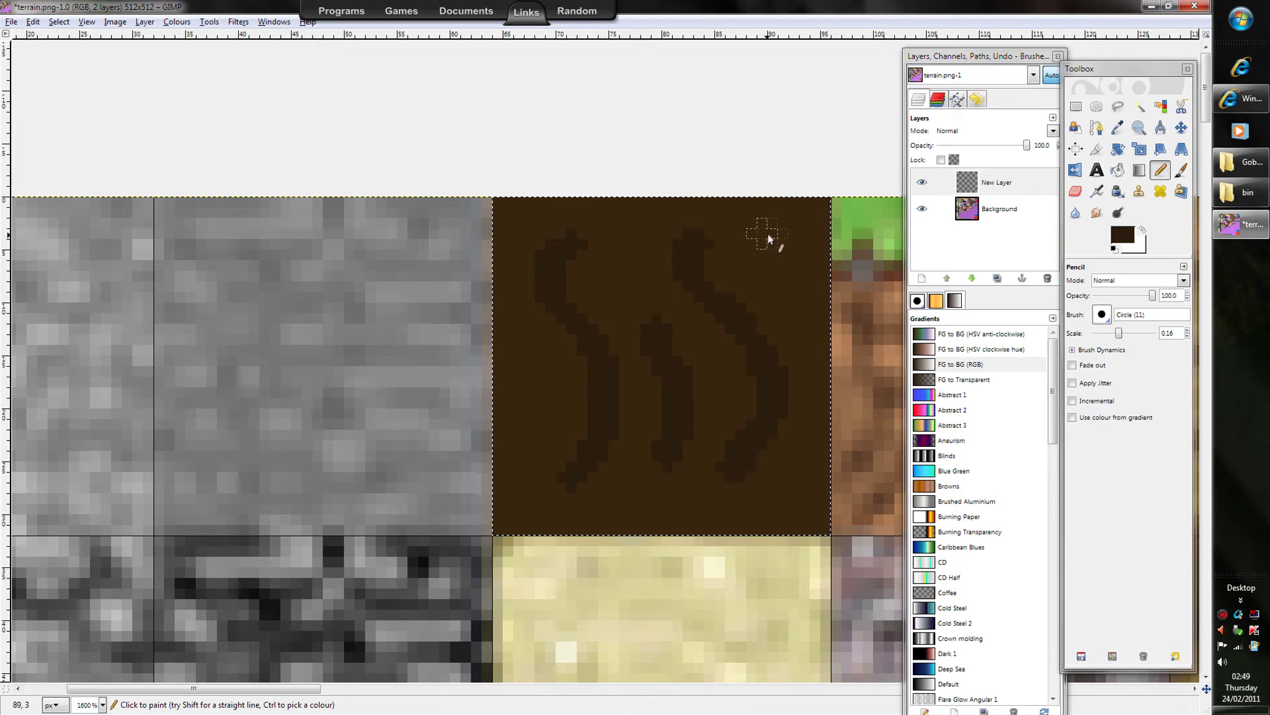
{"action": "left_click_drag", "start_coordinate": [767, 231], "coordinate": [800, 326]}
{"action": "left_click_drag", "start_coordinate": [527, 354], "coordinate": [529, 392]}
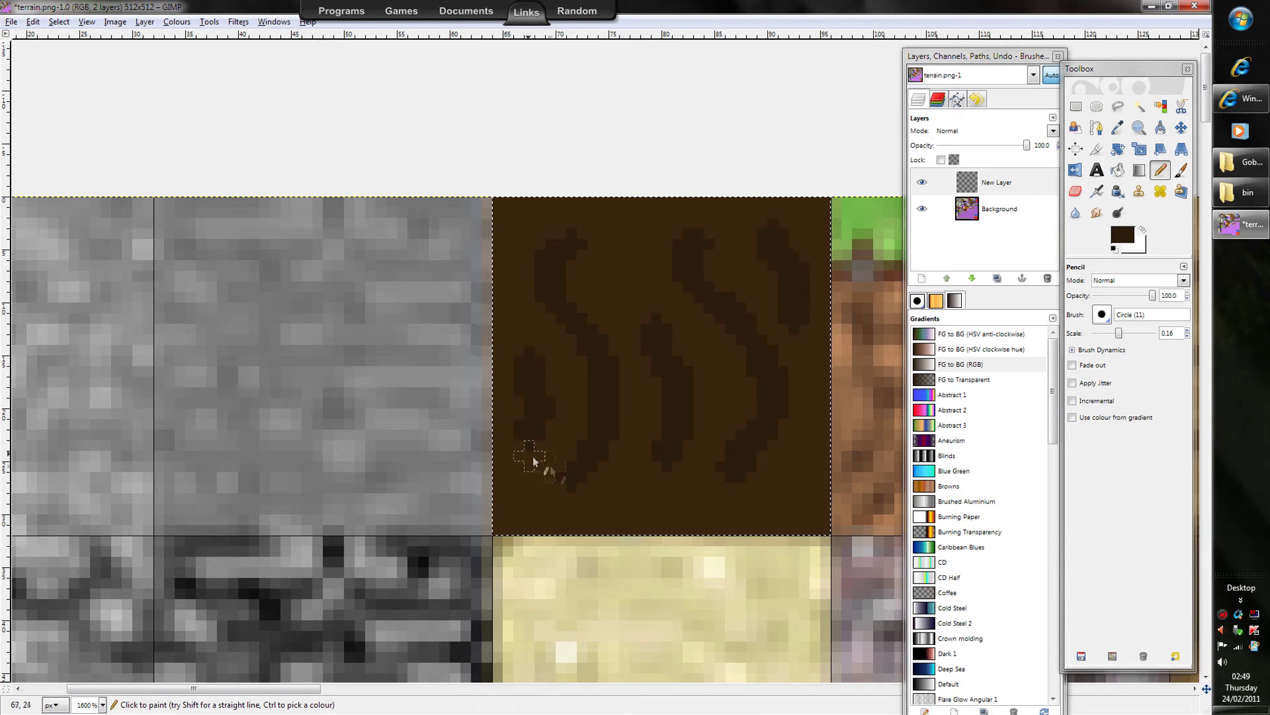
Step: Smudge the dark curved strokes at scale 0.19 to blend them into the brown
{"action": "key", "text": "s"}
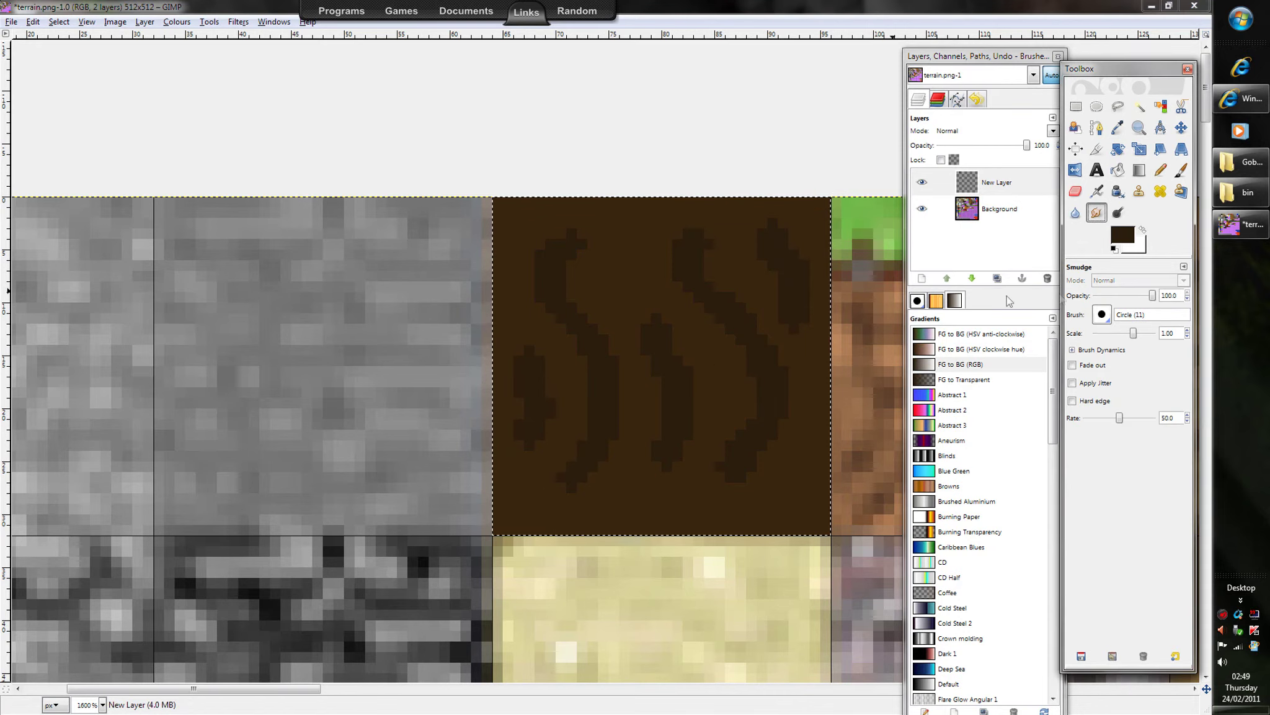
{"action": "left_click_drag", "start_coordinate": [1133, 333], "coordinate": [1098, 337]}
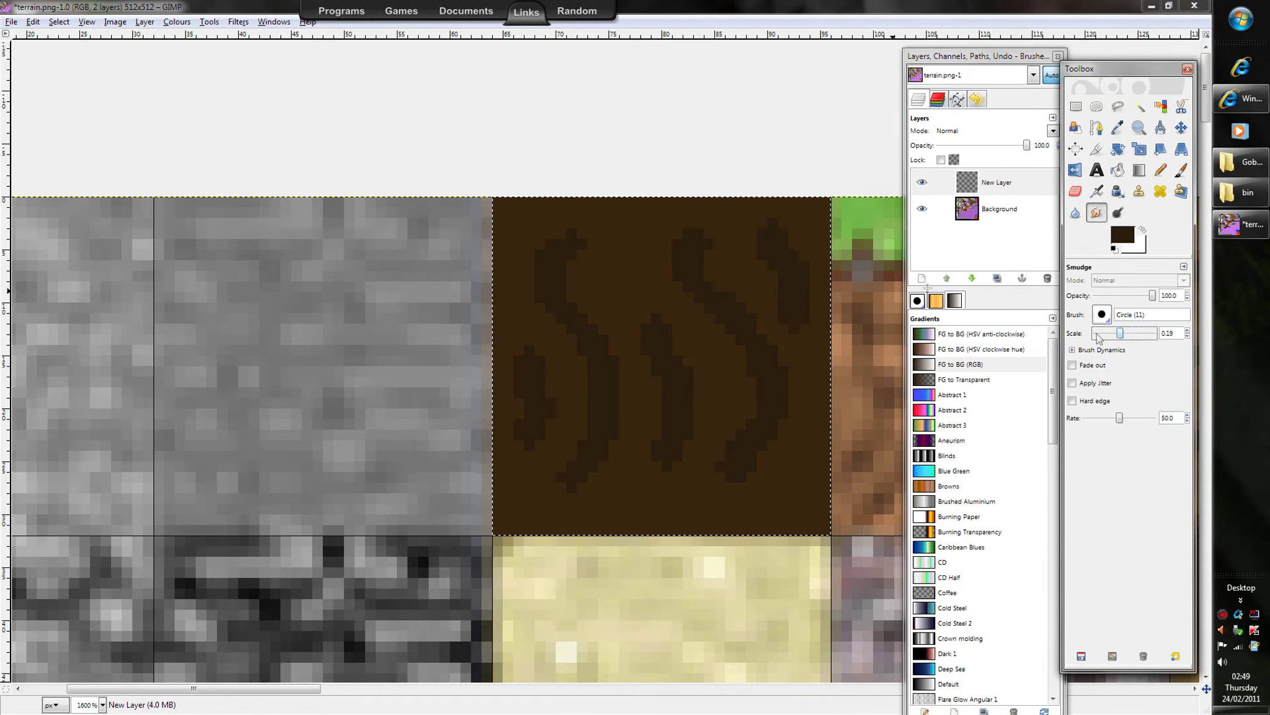
{"action": "left_click_drag", "start_coordinate": [681, 261], "coordinate": [685, 232]}
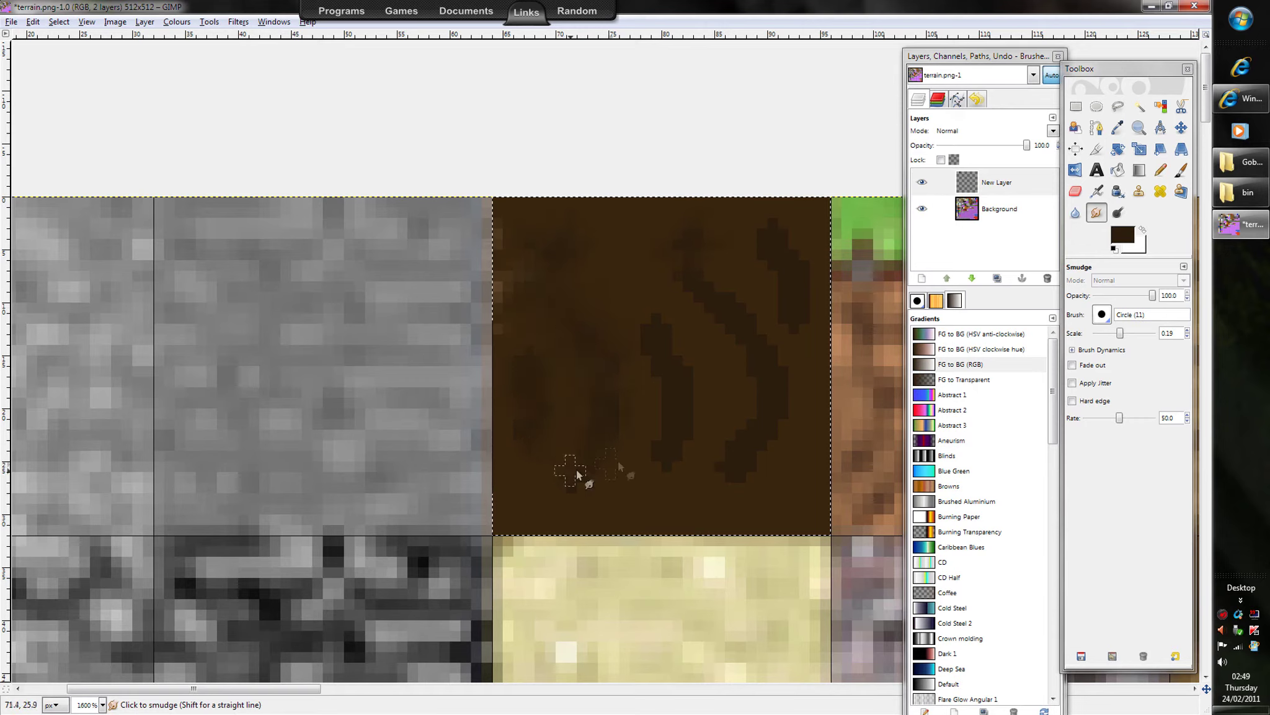
{"action": "mouse_move", "coordinate": [709, 453]}
{"action": "left_mouse_down"}
{"action": "mouse_move", "coordinate": [646, 431]}
{"action": "mouse_move", "coordinate": [662, 340]}
{"action": "left_mouse_up"}
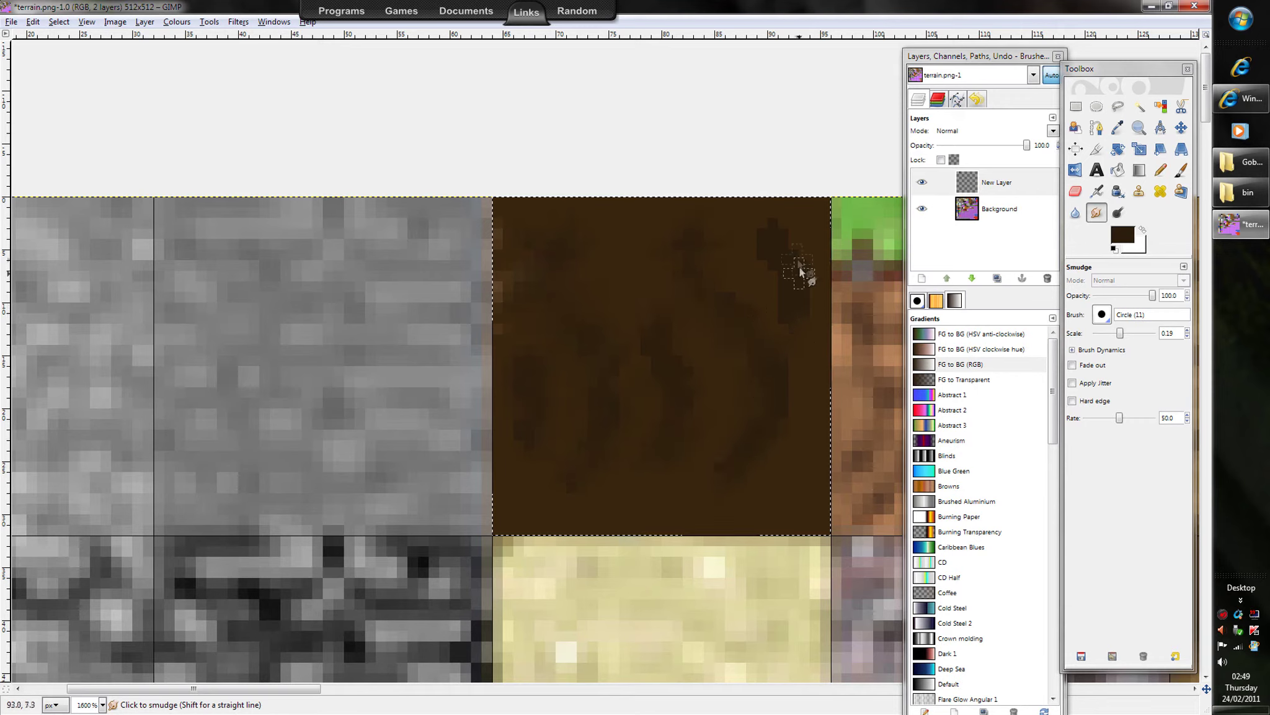
{"action": "left_click_drag", "start_coordinate": [288, 693], "coordinate": [377, 693]}
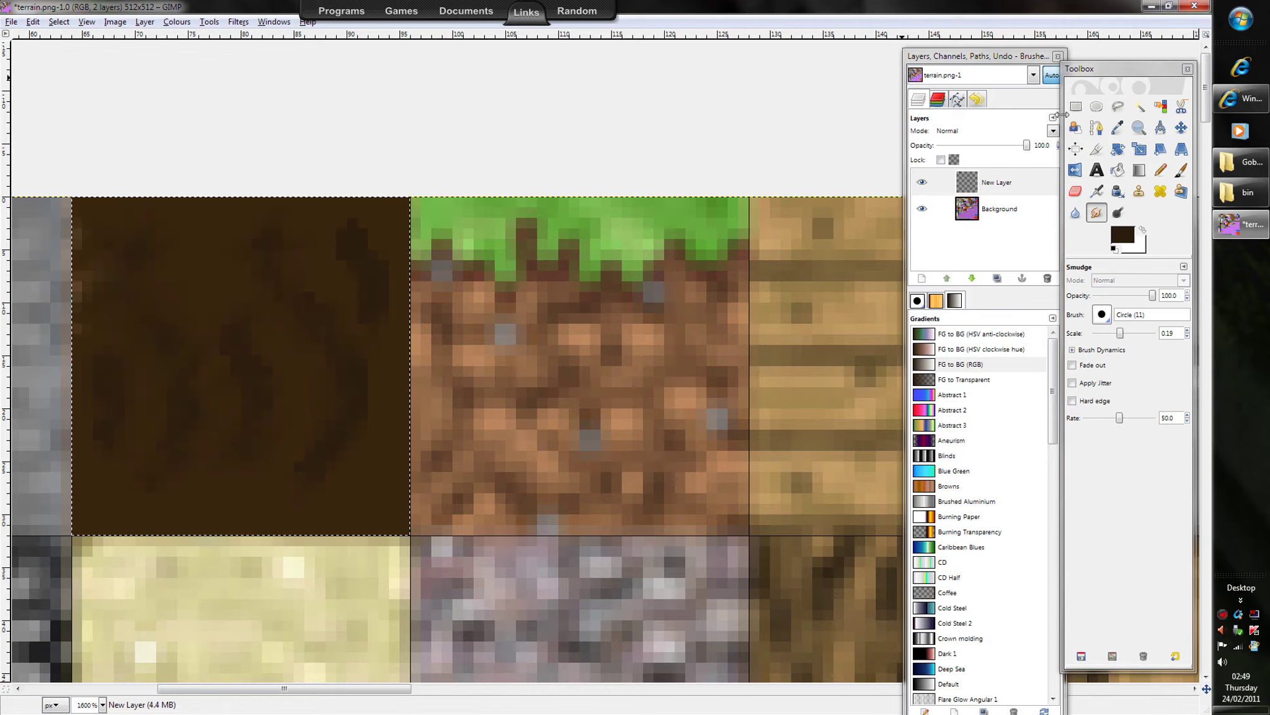
Step: Zoom out to check the tile, return to 1600%, and smudge its bottom edge
{"action": "left_click", "coordinate": [1139, 127]}
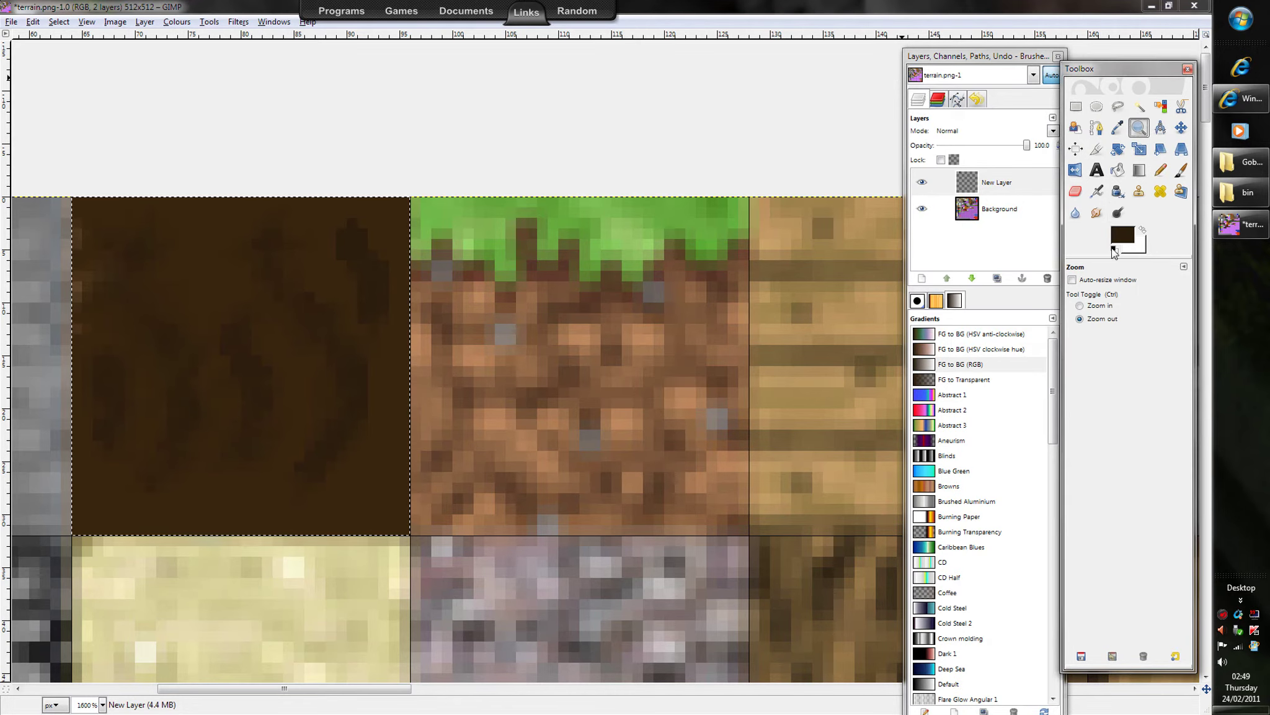
{"action": "left_click", "coordinate": [703, 319]}
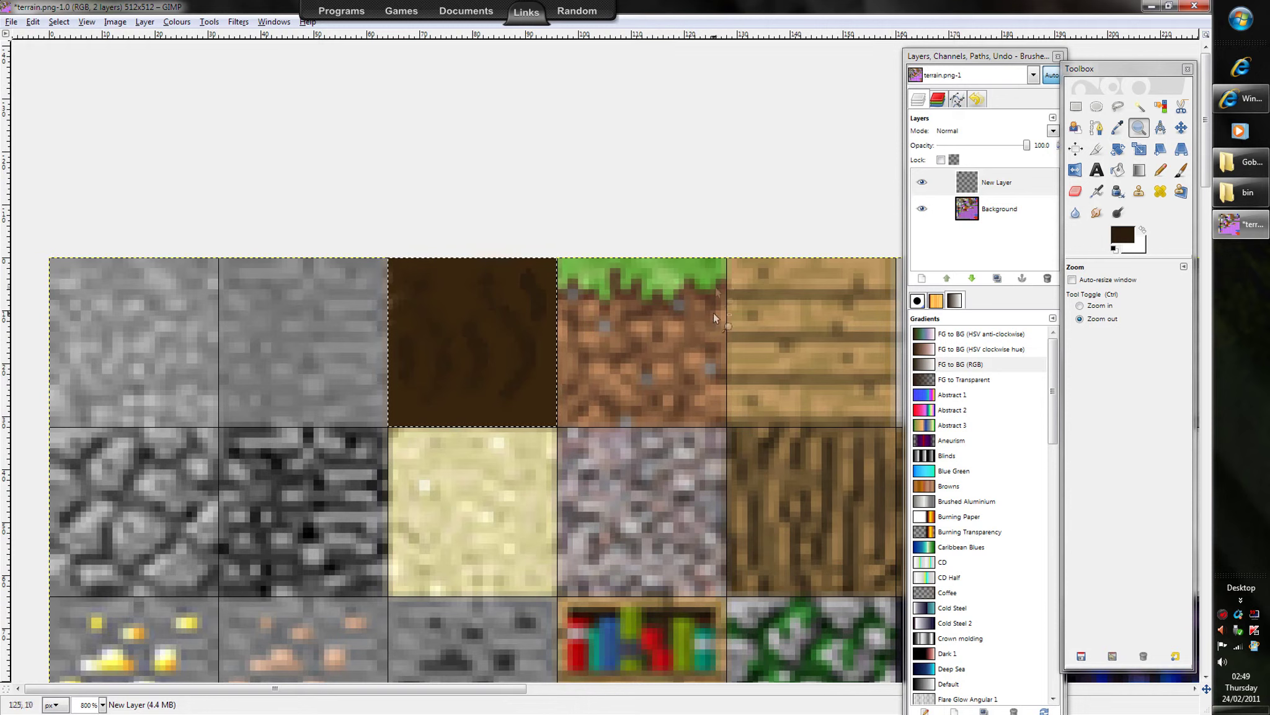
{"action": "left_click", "coordinate": [1101, 306]}
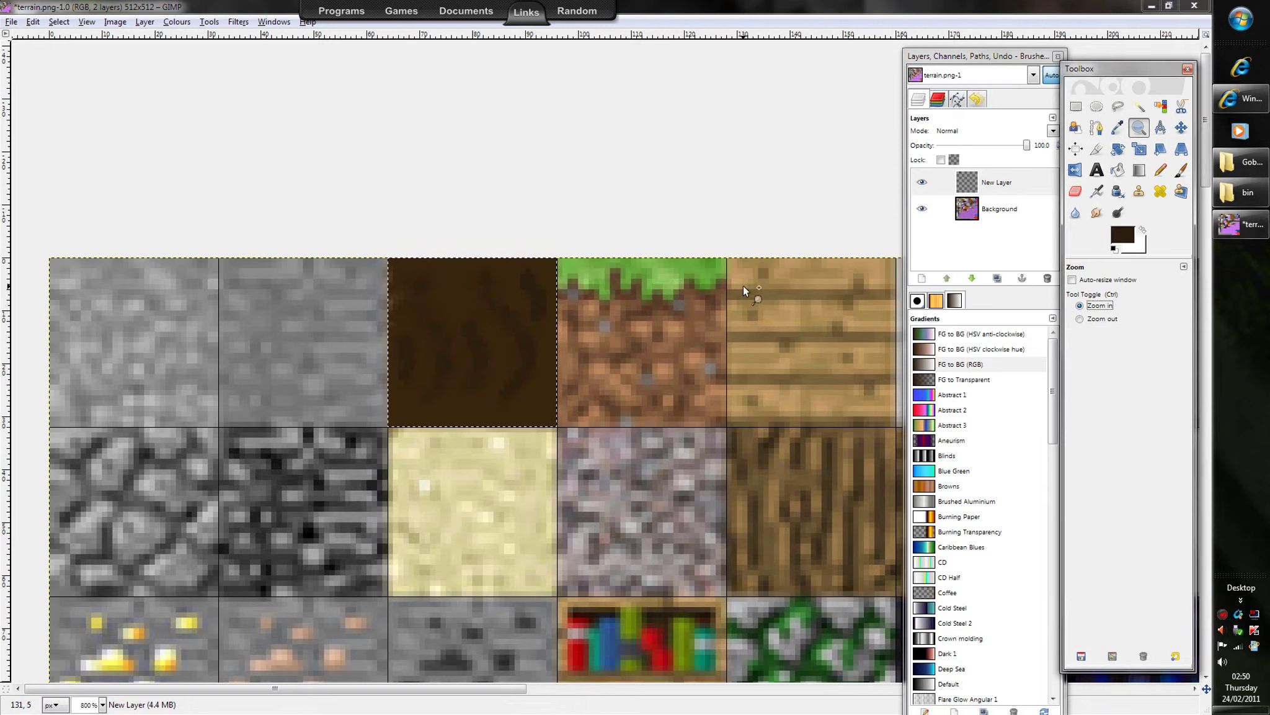
{"action": "left_click", "coordinate": [526, 321]}
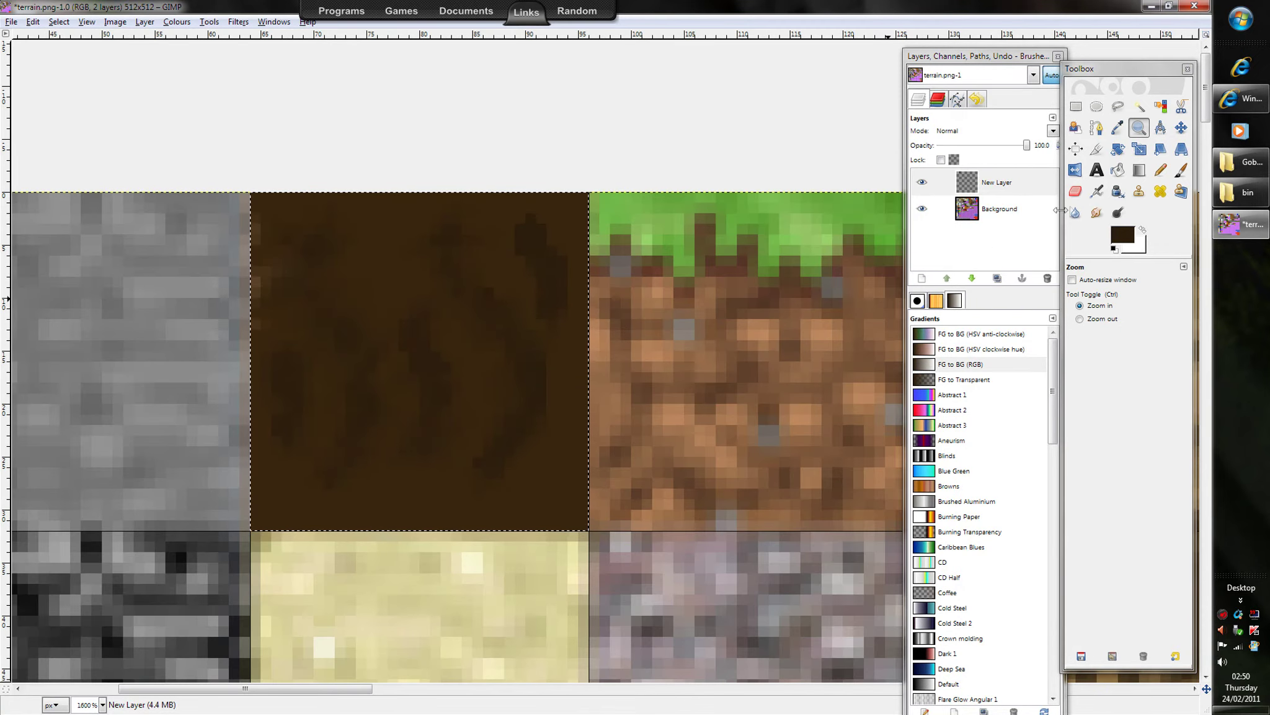
{"action": "left_click", "coordinate": [1096, 212]}
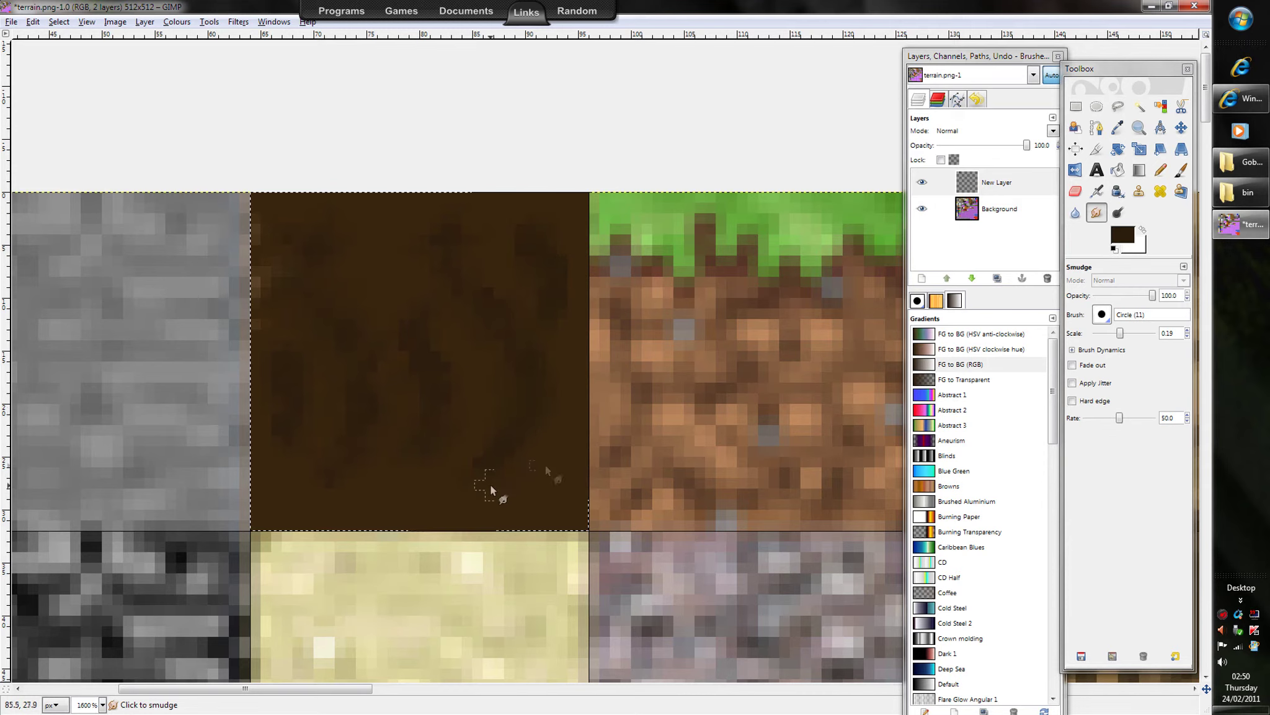
{"action": "left_click_drag", "start_coordinate": [445, 527], "coordinate": [448, 407]}
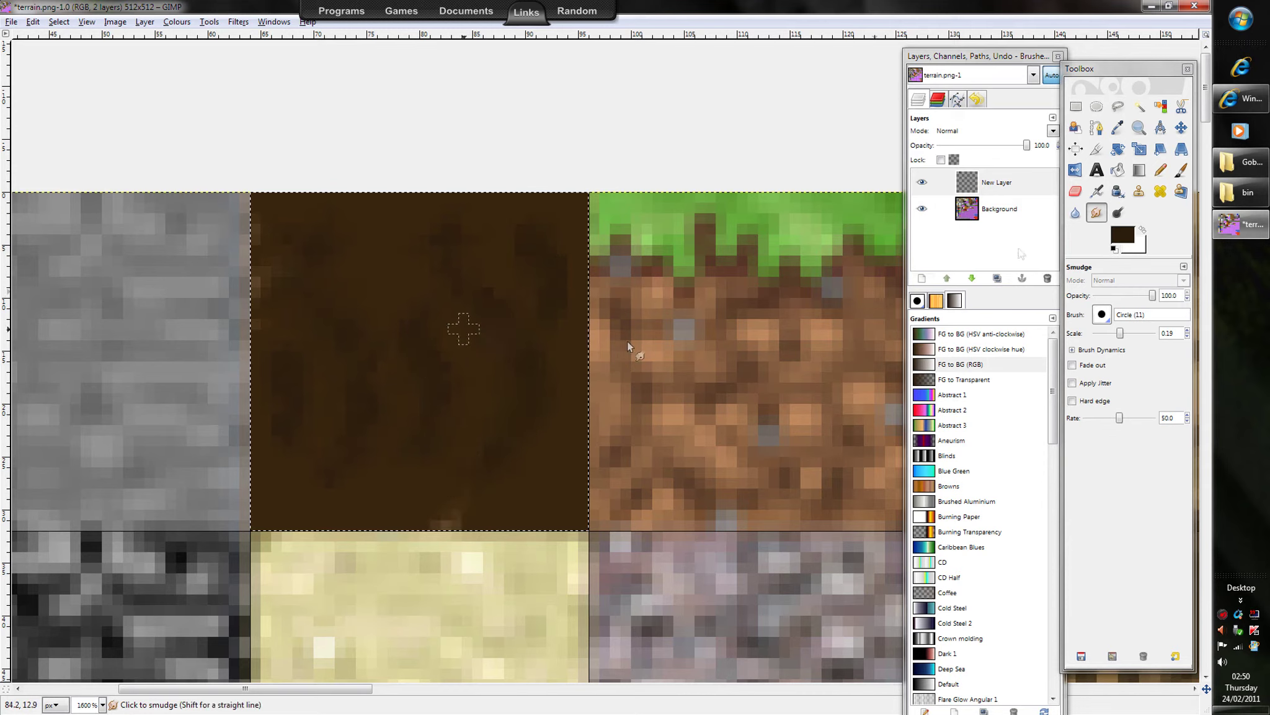
Step: Pick a slightly lighter dark brown and pencil a streak down the dirt tile
{"action": "left_click", "coordinate": [1122, 234]}
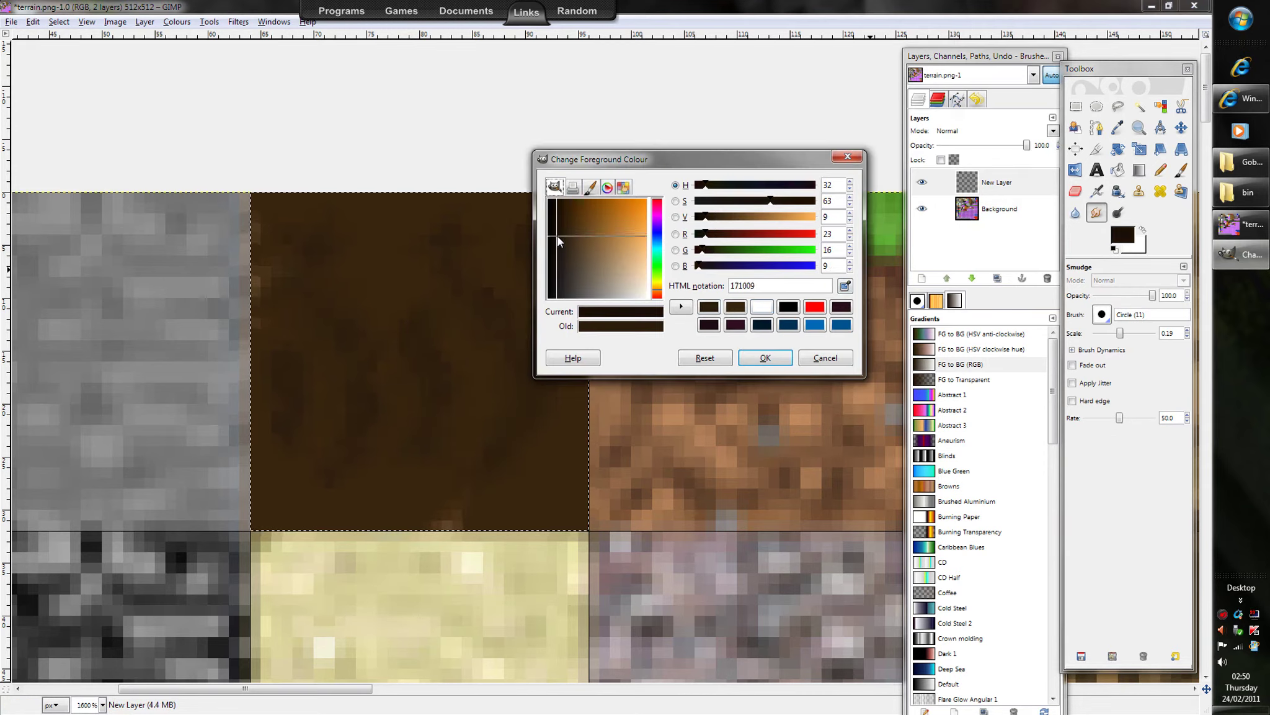
{"action": "left_click_drag", "start_coordinate": [564, 252], "coordinate": [563, 256]}
{"action": "left_click", "coordinate": [765, 358]}
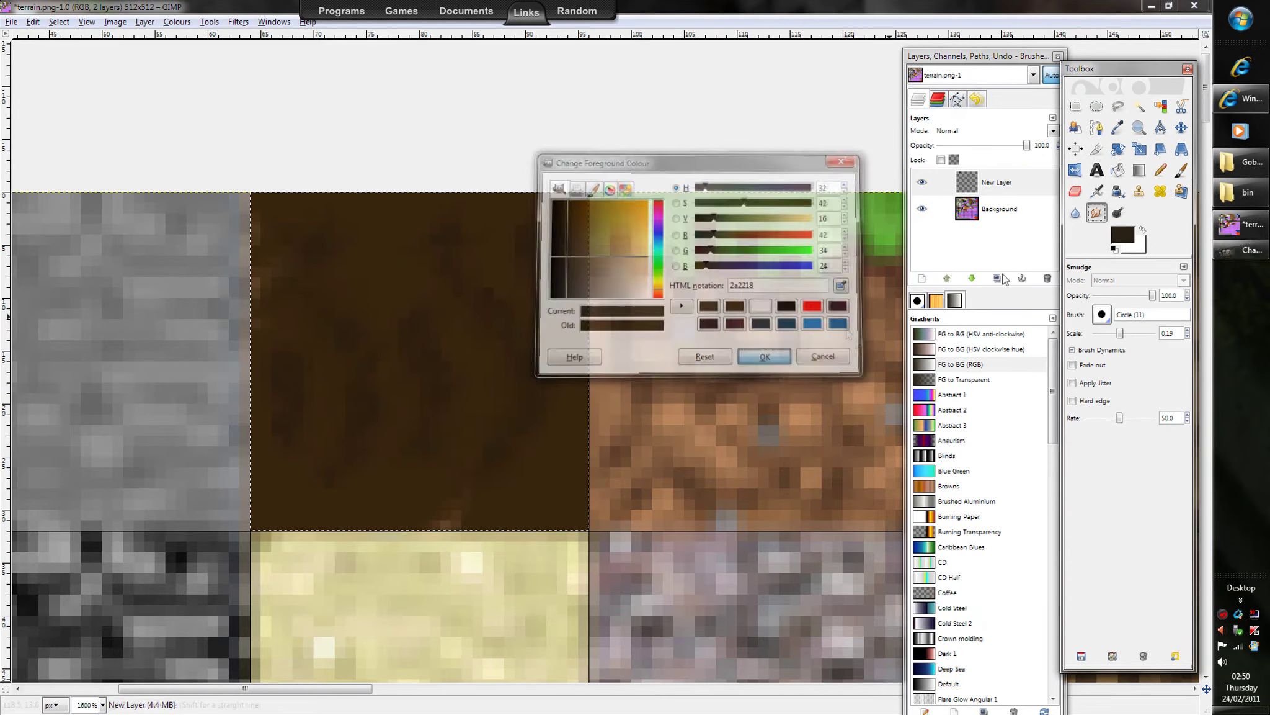
{"action": "left_click", "coordinate": [1160, 170]}
{"action": "left_click_drag", "start_coordinate": [421, 225], "coordinate": [347, 478]}
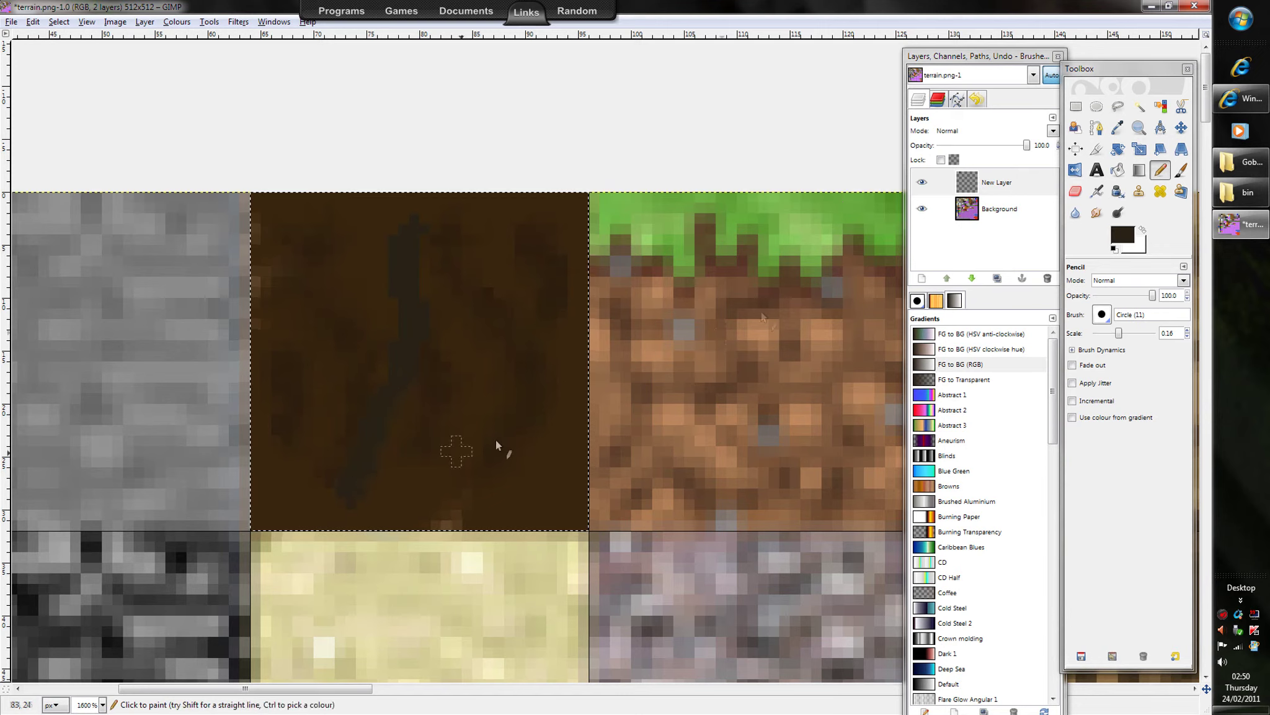
Step: Blur the new streak so the dirt texture looks soft and blended
{"action": "left_click", "coordinate": [1097, 212]}
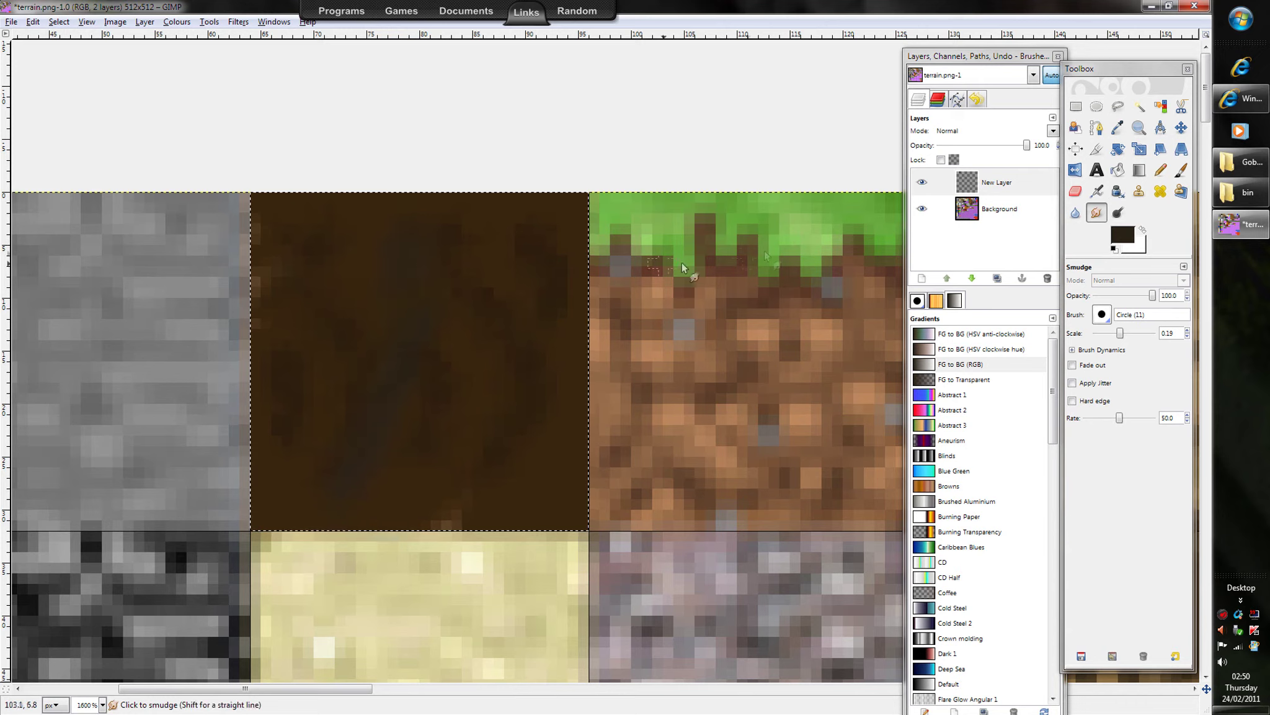
{"action": "left_click", "coordinate": [1076, 212]}
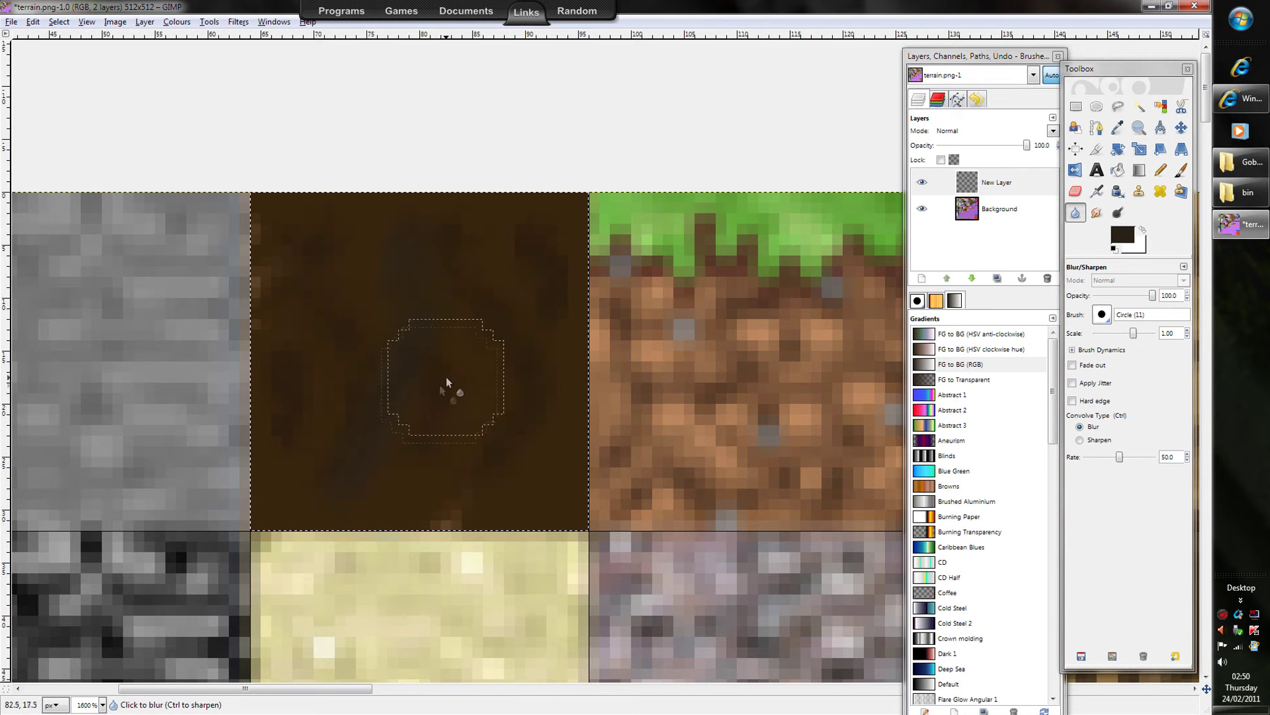
{"action": "left_click_drag", "start_coordinate": [398, 432], "coordinate": [371, 317]}
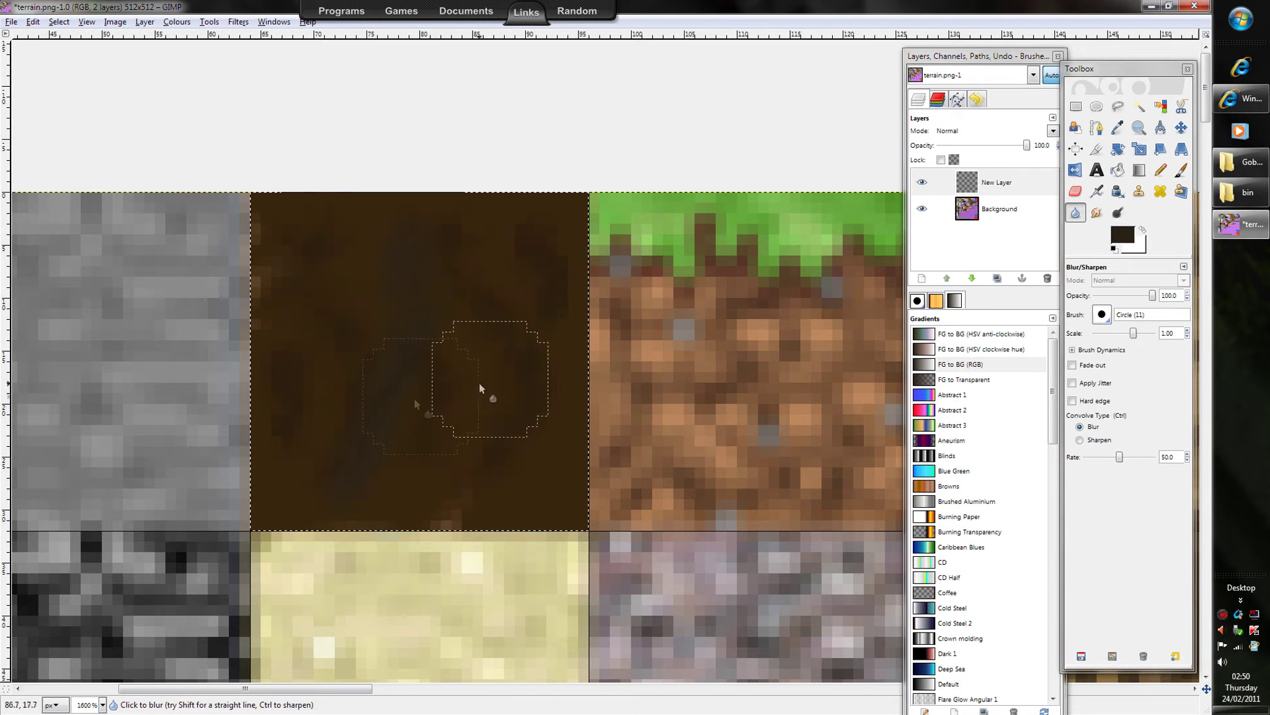
{"action": "left_click", "coordinate": [1139, 127]}
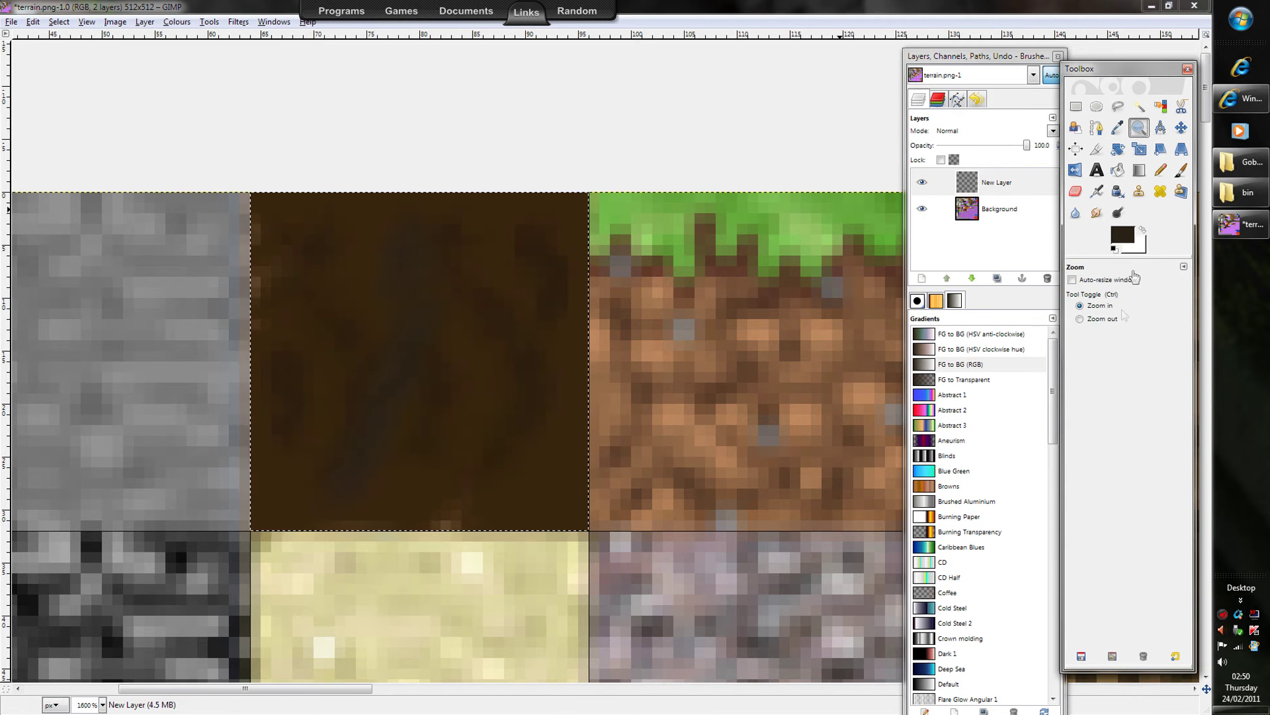
{"action": "left_click", "coordinate": [1104, 320]}
Step: Copy the repainted dirt tile and move the pasted copy onto the grass-side tile
{"action": "left_click", "coordinate": [582, 356]}
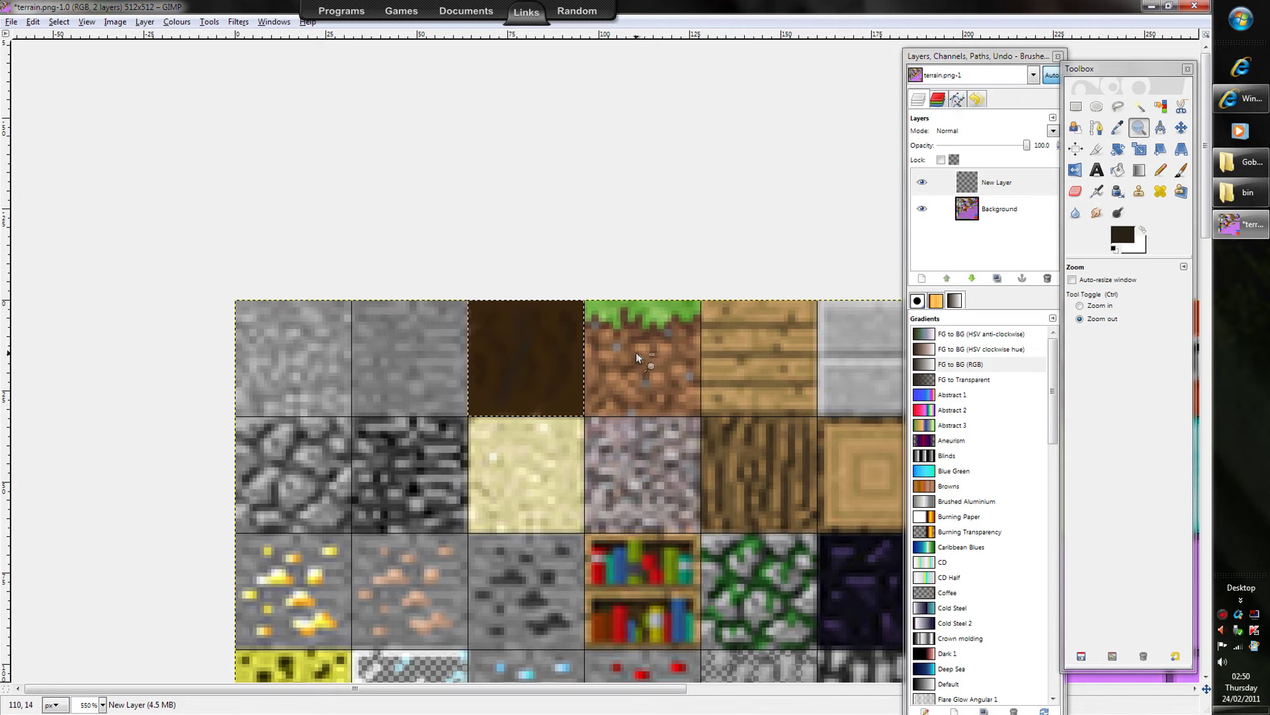
{"action": "left_click", "coordinate": [991, 180]}
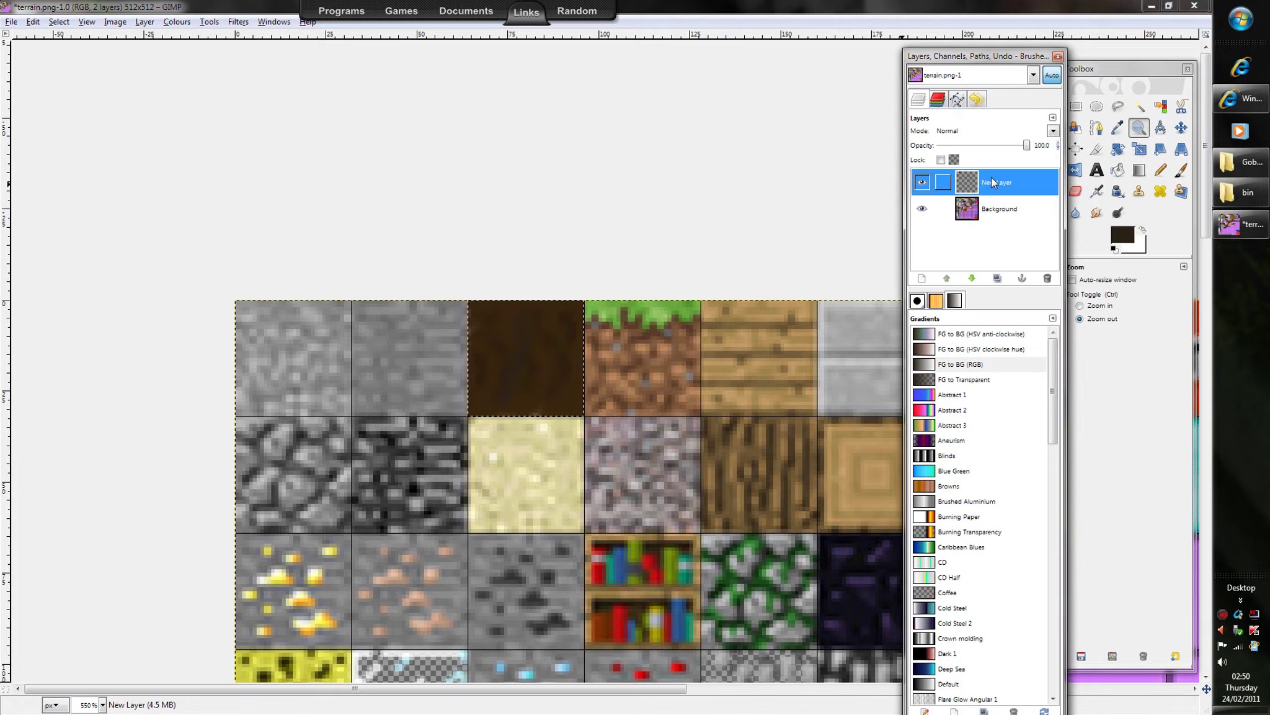
{"action": "key", "text": "ctrl+c"}
{"action": "key", "text": "ctrl+v"}
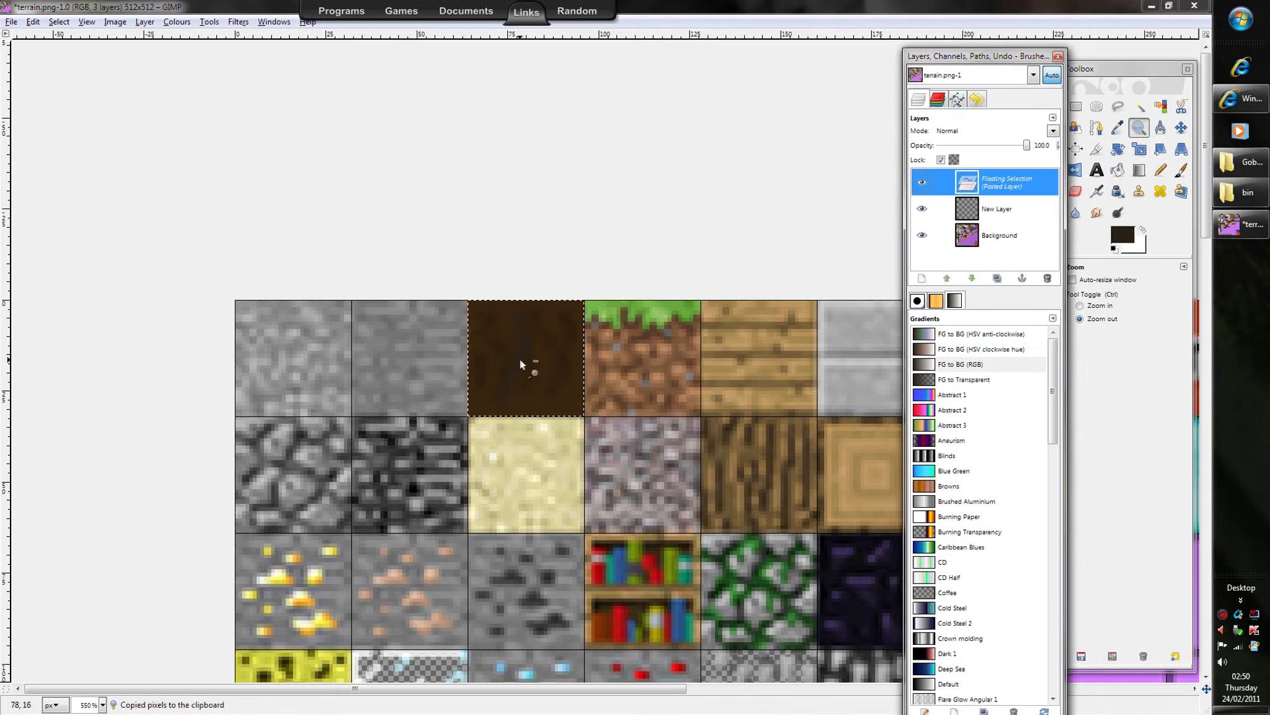
{"action": "left_click", "coordinate": [1074, 110]}
{"action": "left_click_drag", "start_coordinate": [534, 339], "coordinate": [652, 342]}
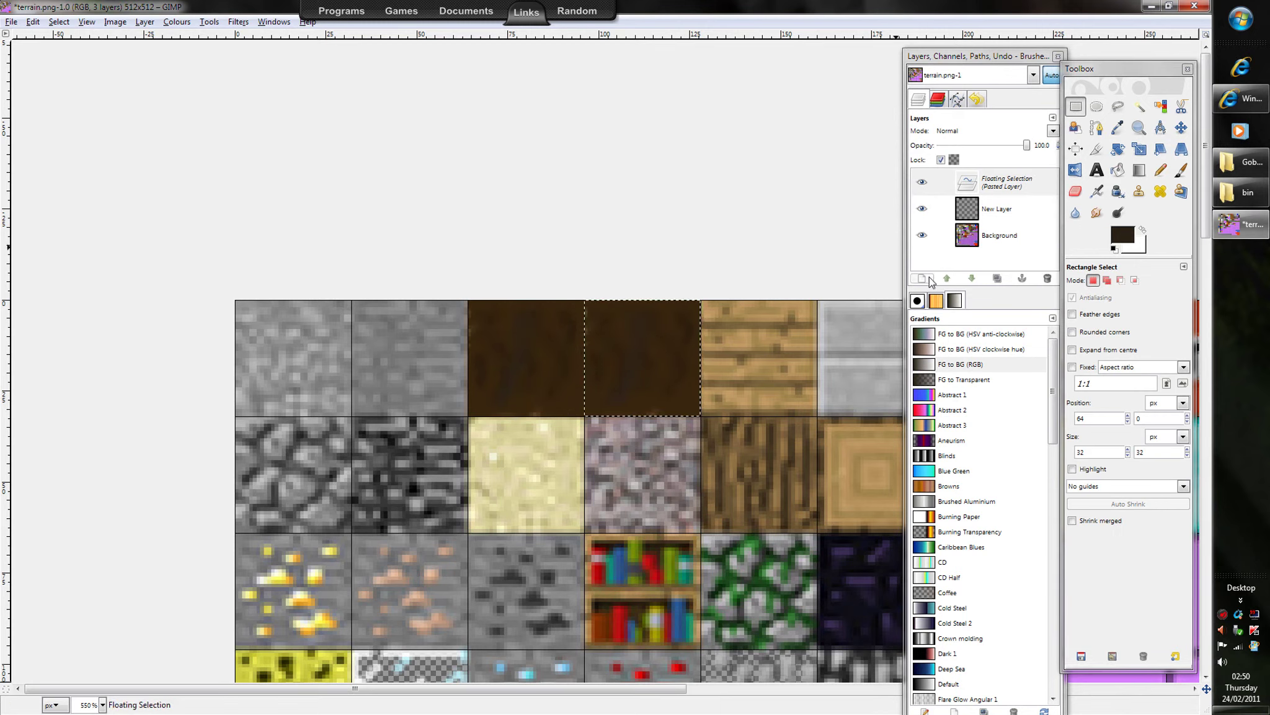
Step: Anchor the pasted dirt and erase its top to reveal the green grass strip, restoring full opacity
{"action": "left_click", "coordinate": [1023, 279]}
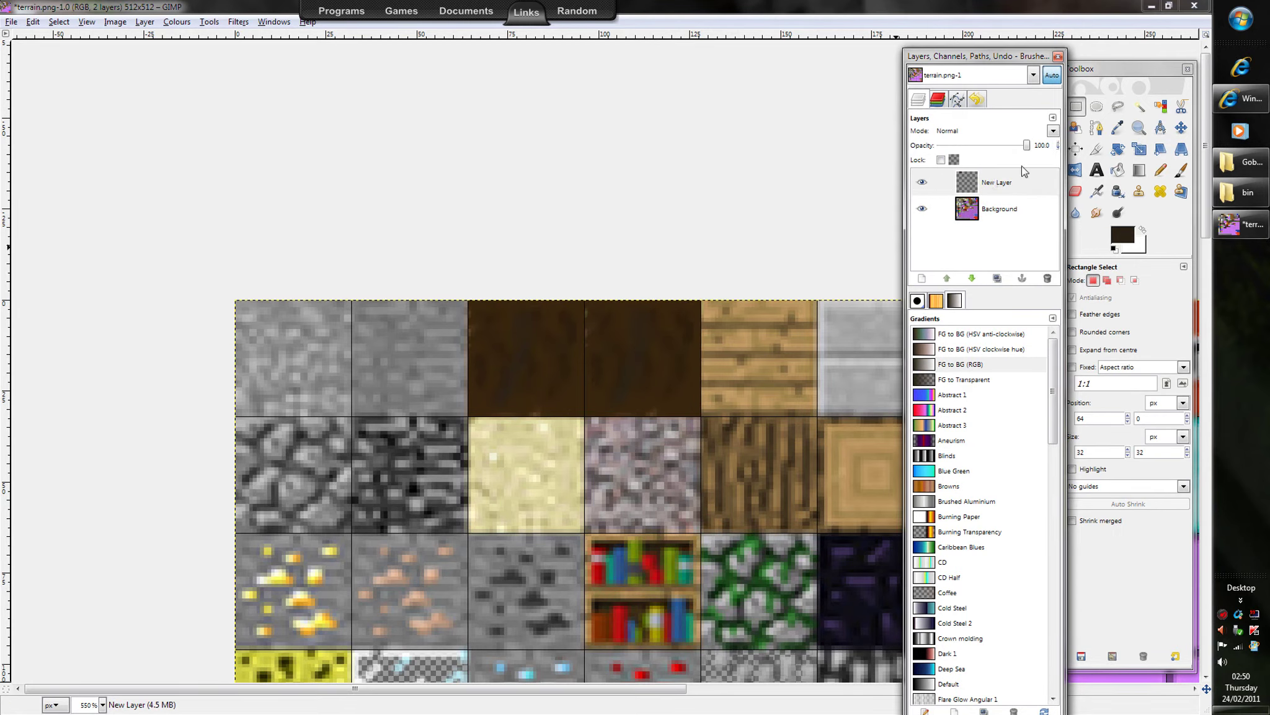
{"action": "left_click", "coordinate": [999, 182]}
{"action": "left_click_drag", "start_coordinate": [1026, 145], "coordinate": [1008, 145]}
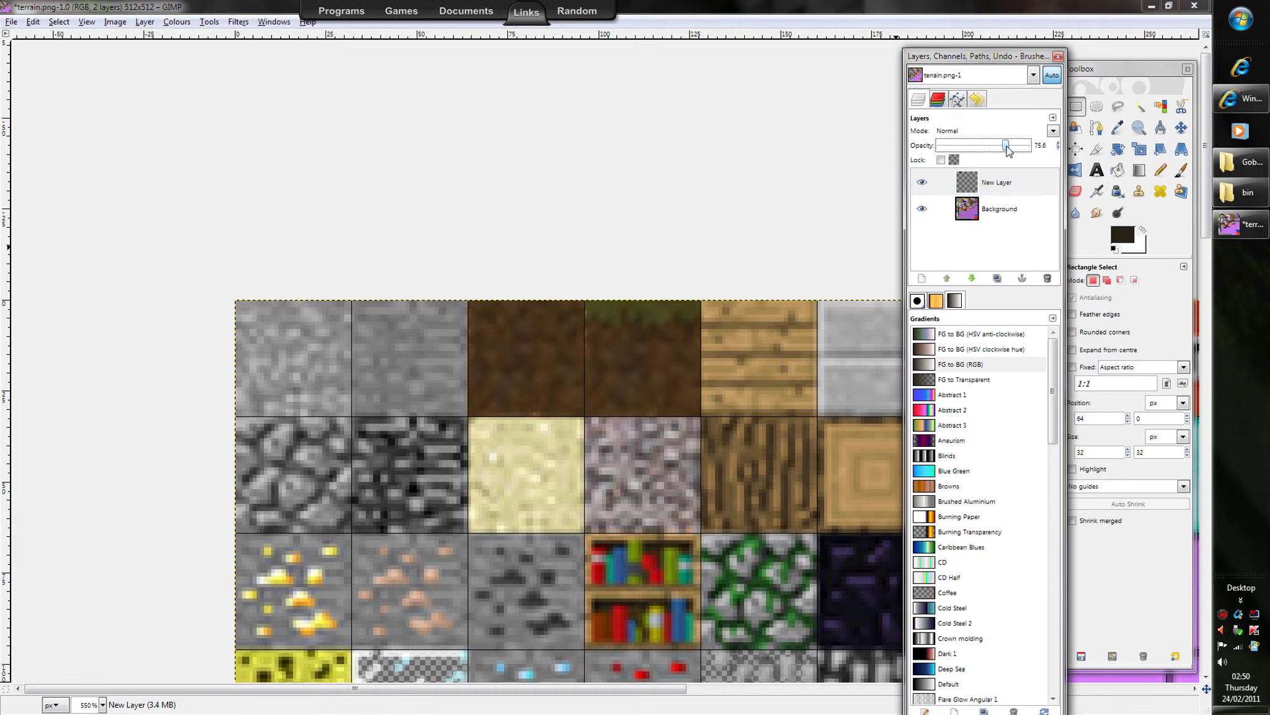
{"action": "left_click", "coordinate": [1075, 191]}
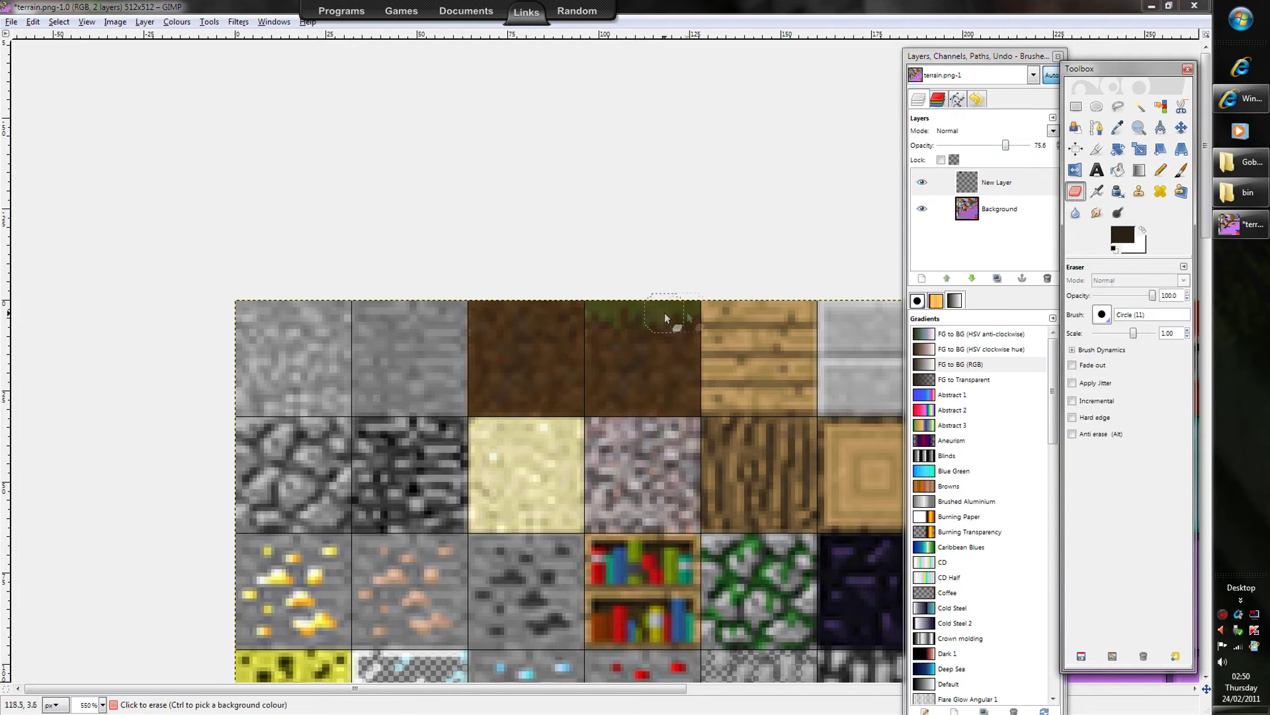
{"action": "mouse_move", "coordinate": [663, 312]}
{"action": "left_mouse_down"}
{"action": "mouse_move", "coordinate": [691, 296]}
{"action": "mouse_move", "coordinate": [663, 299]}
{"action": "left_mouse_up"}
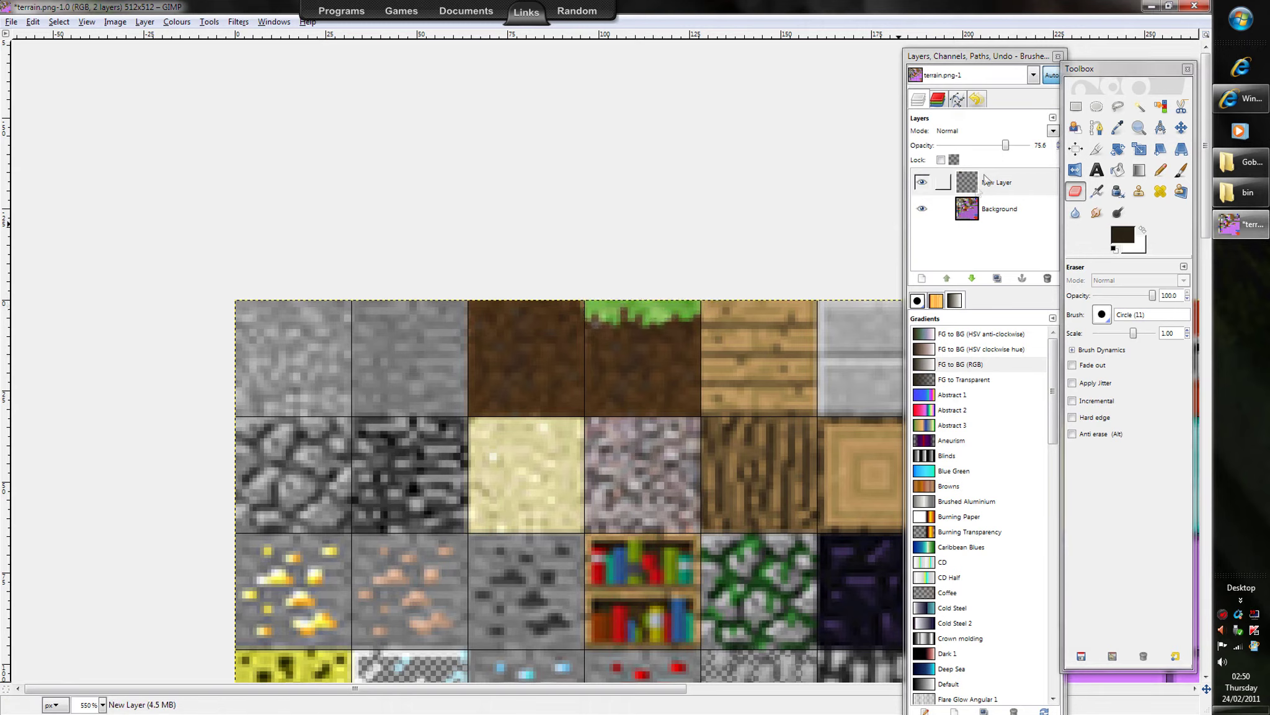
{"action": "left_click_drag", "start_coordinate": [1008, 145], "coordinate": [1060, 152]}
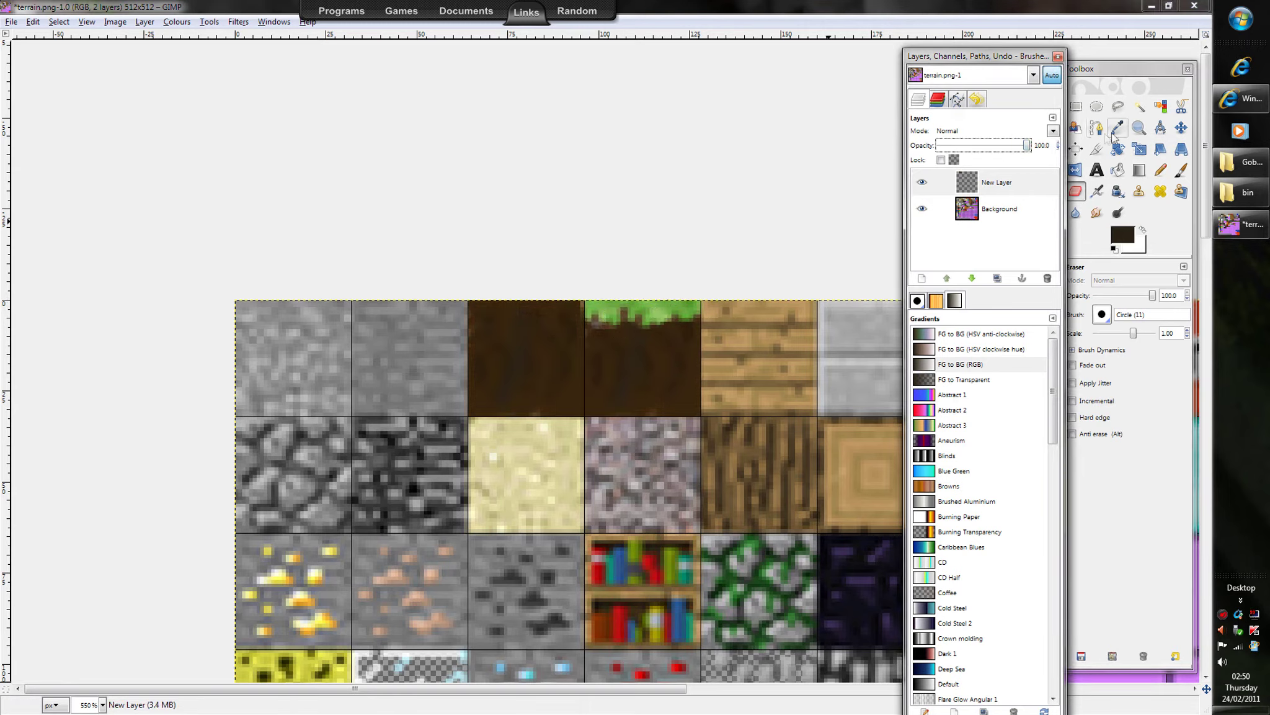
{"action": "key", "text": "r"}
{"action": "left_click", "coordinate": [723, 307]}
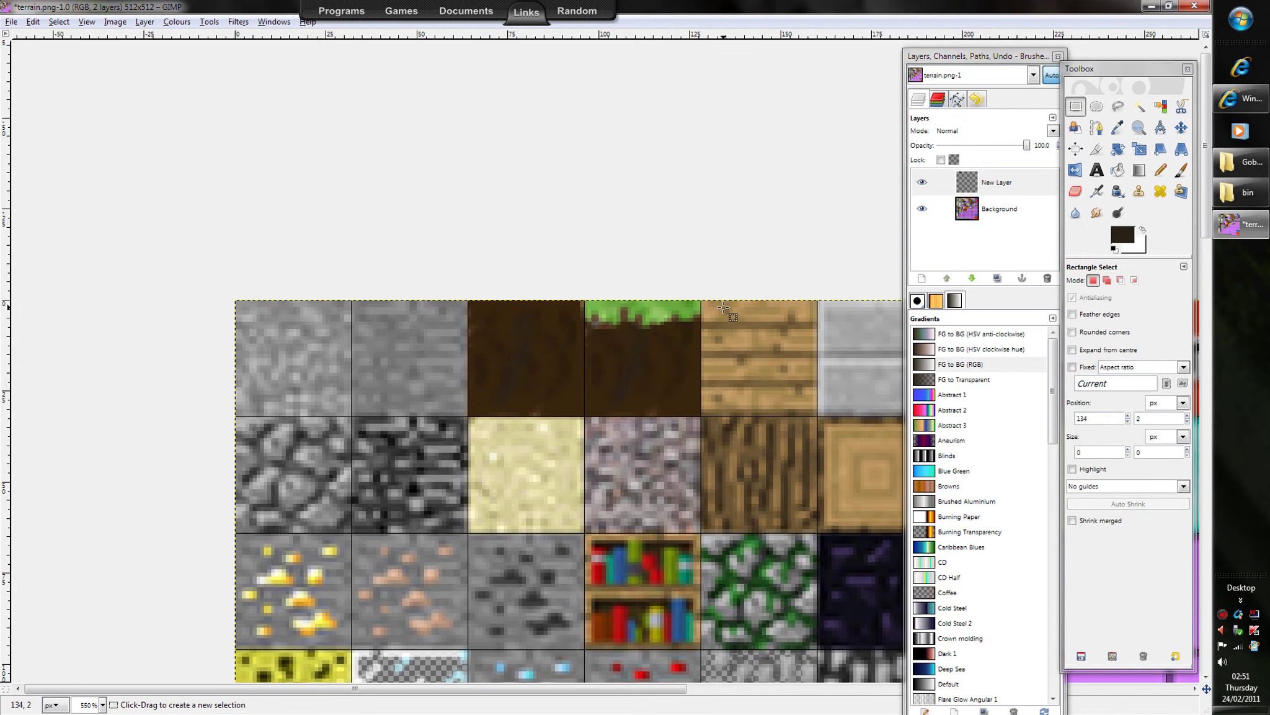
{"action": "left_click_drag", "start_coordinate": [352, 300], "coordinate": [448, 407]}
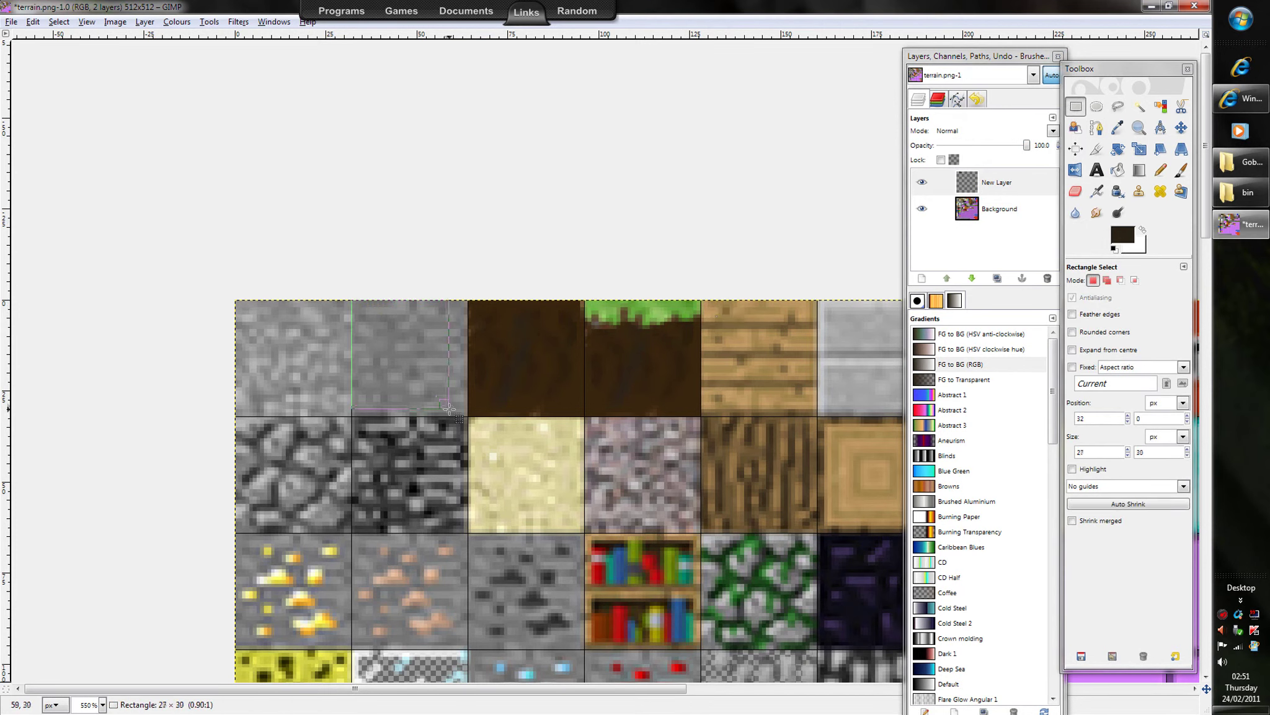
{"action": "left_click", "coordinate": [359, 420]}
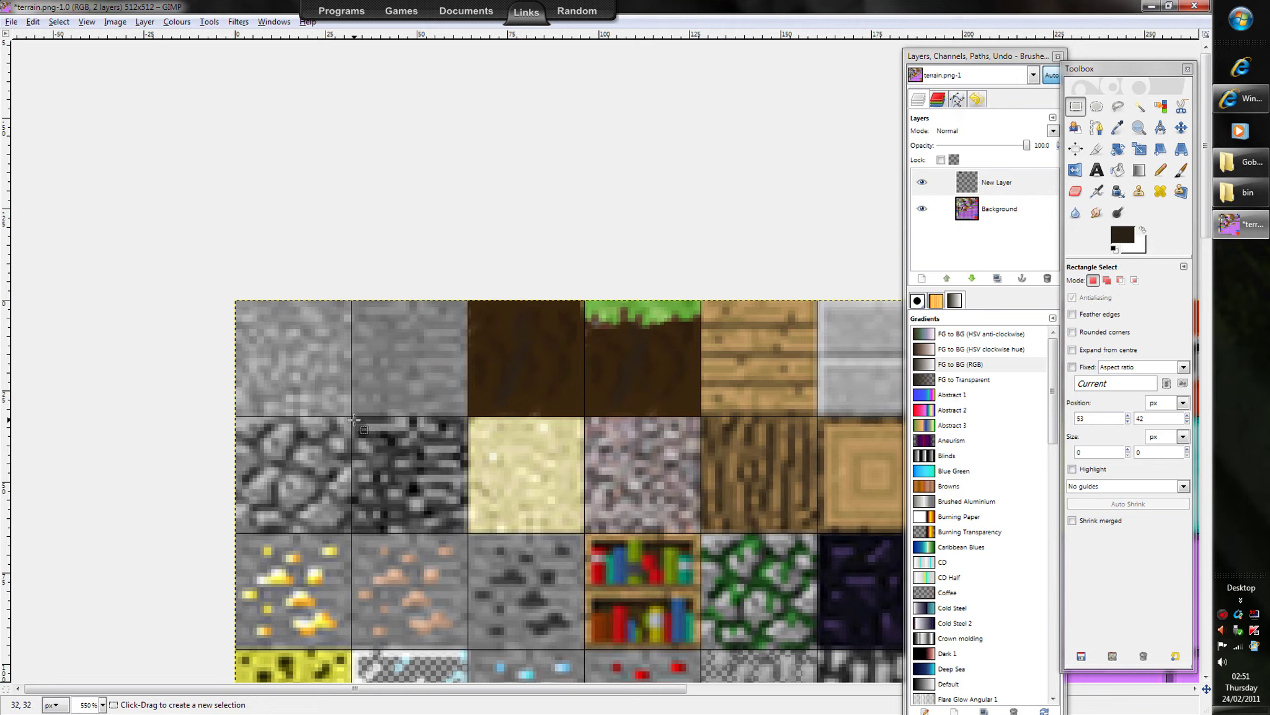
{"action": "left_click_drag", "start_coordinate": [354, 420], "coordinate": [468, 535]}
{"action": "left_click", "coordinate": [419, 549]}
Step: Copy the red wool tile, paste it scaled to 34×32 pixels, and anchor it
{"action": "scroll", "coordinate": [490, 580], "scroll_direction": "down", "scroll_amount": 2}
{"action": "scroll", "coordinate": [484, 577], "scroll_direction": "down", "scroll_amount": 6}
{"action": "scroll", "coordinate": [479, 575], "scroll_direction": "down", "scroll_amount": 3}
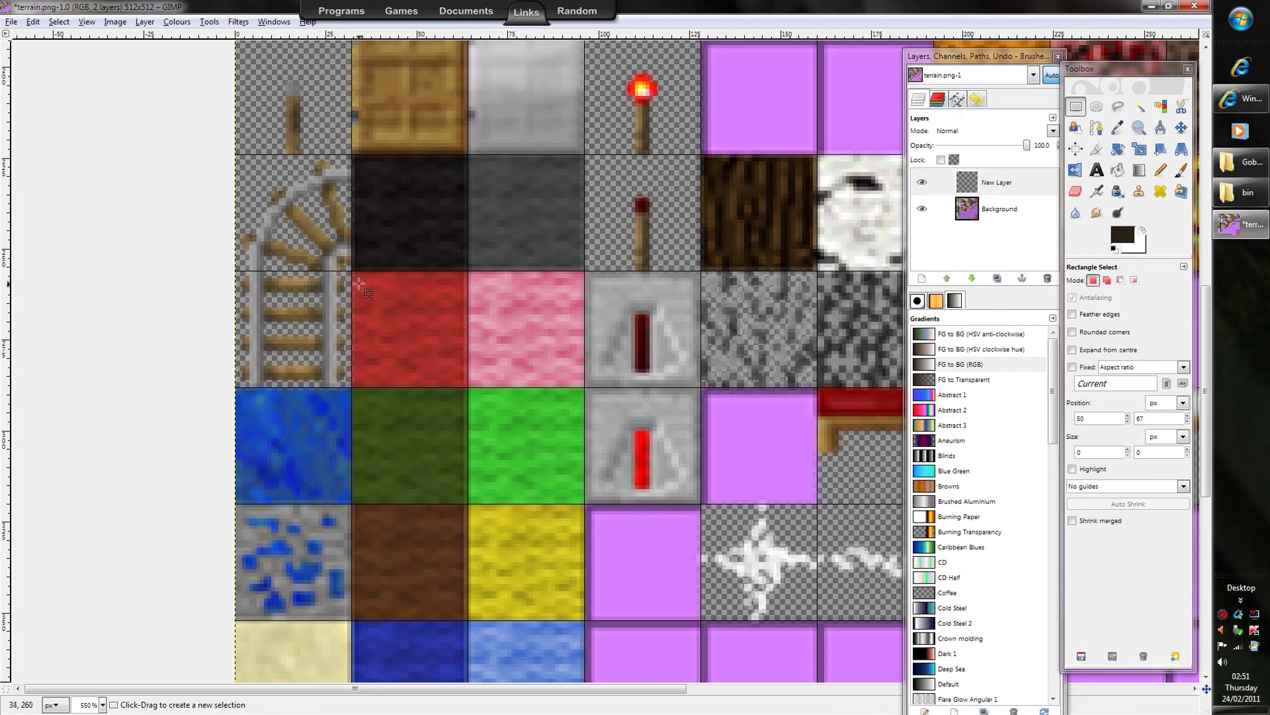
{"action": "left_click_drag", "start_coordinate": [353, 273], "coordinate": [468, 387]}
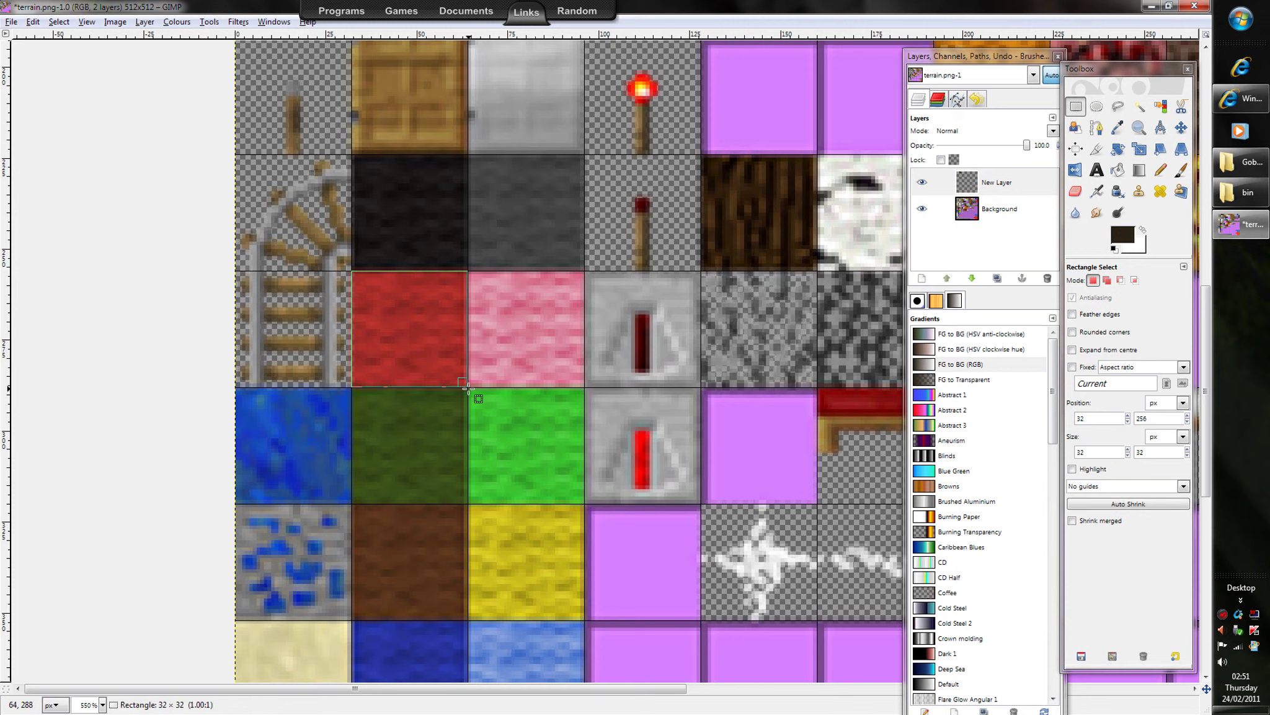
{"action": "key", "text": "ctrl+c"}
{"action": "key", "text": "ctrl+v"}
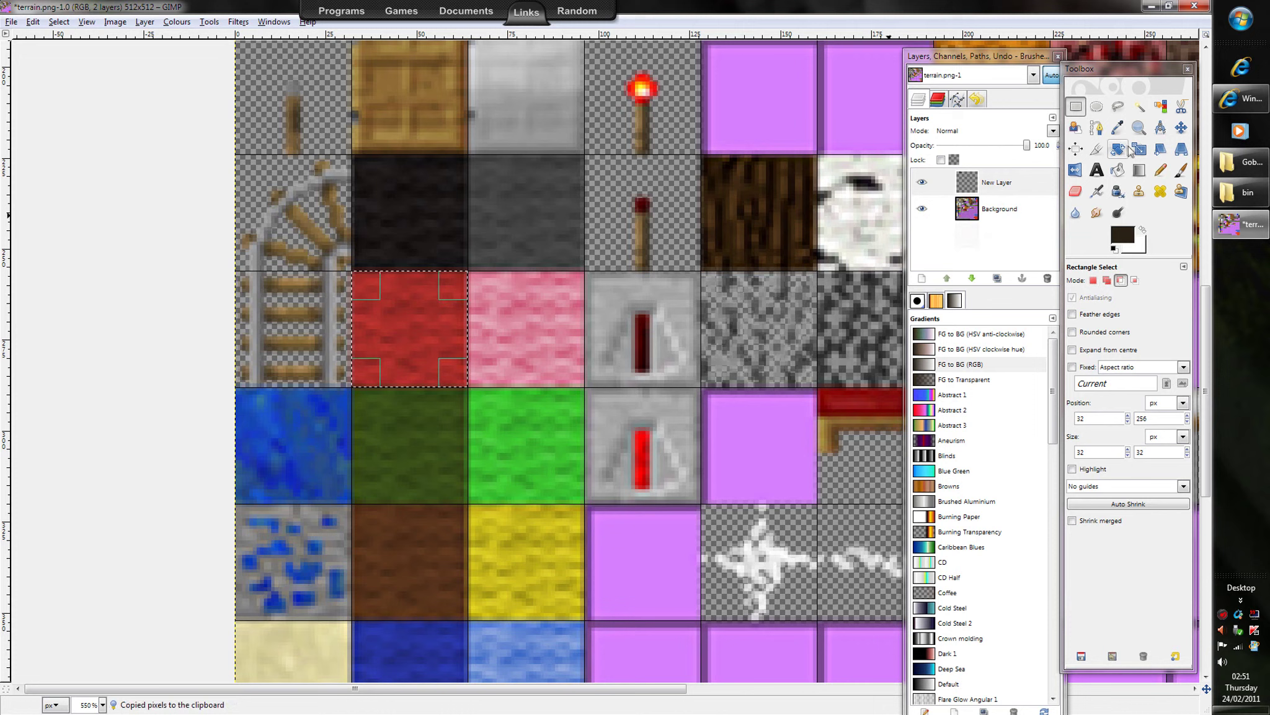
{"action": "left_click", "coordinate": [1139, 151]}
{"action": "left_click", "coordinate": [420, 322]}
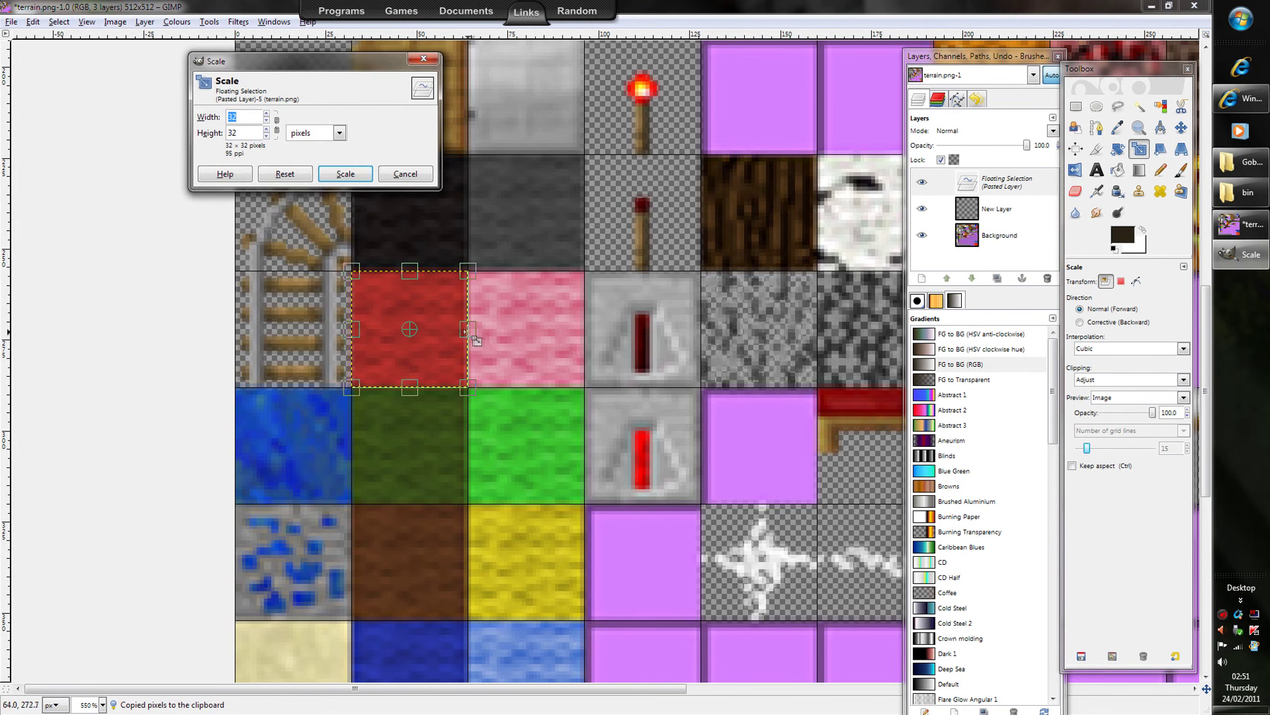
{"action": "left_click_drag", "start_coordinate": [468, 329], "coordinate": [474, 330]}
{"action": "left_click", "coordinate": [345, 174]}
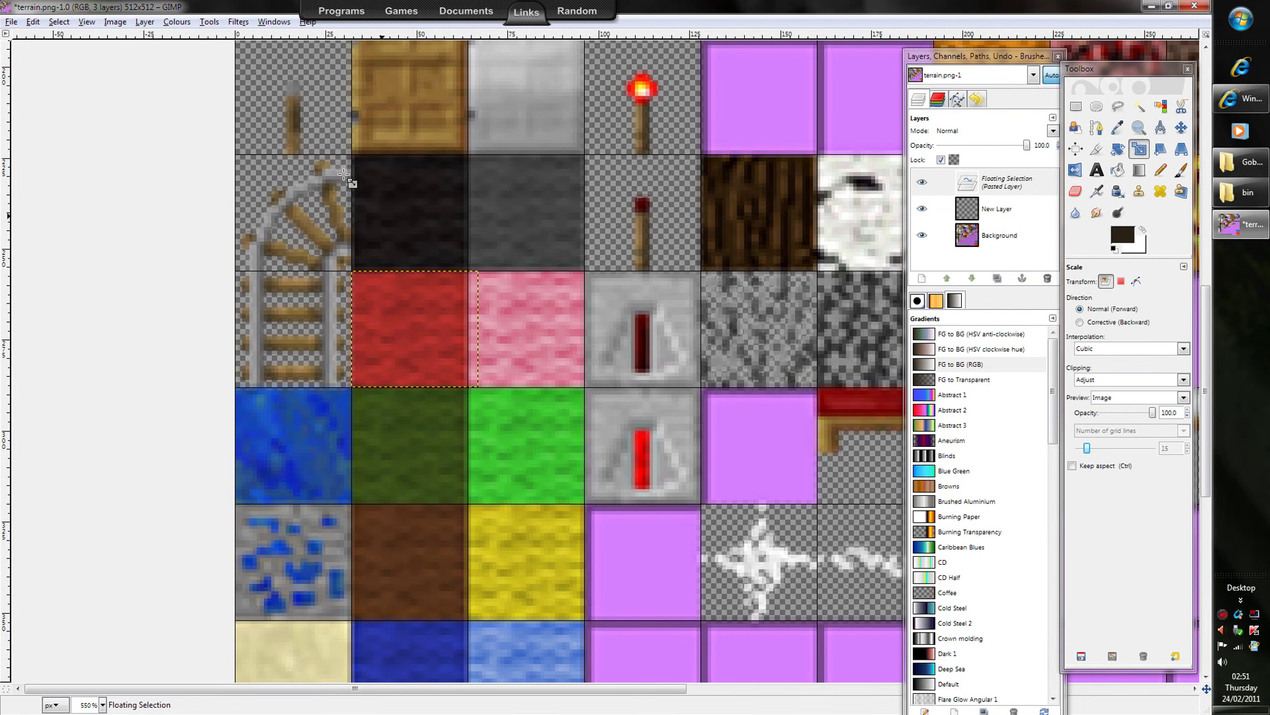
{"action": "left_click", "coordinate": [970, 225]}
{"action": "key", "text": "ctrl+h"}
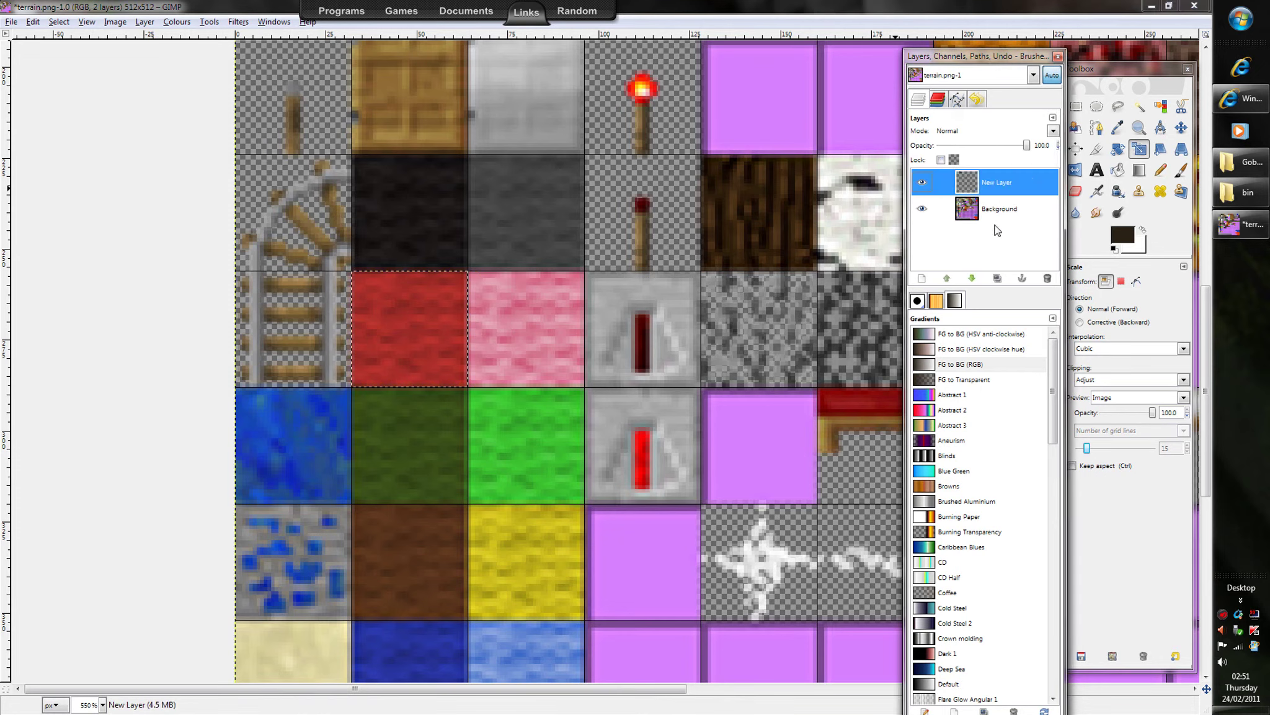
Step: Paste another red wool copy from Background and widen it to 34×32
{"action": "left_click", "coordinate": [1005, 217]}
{"action": "key", "text": "ctrl+c"}
{"action": "key", "text": "ctrl+v"}
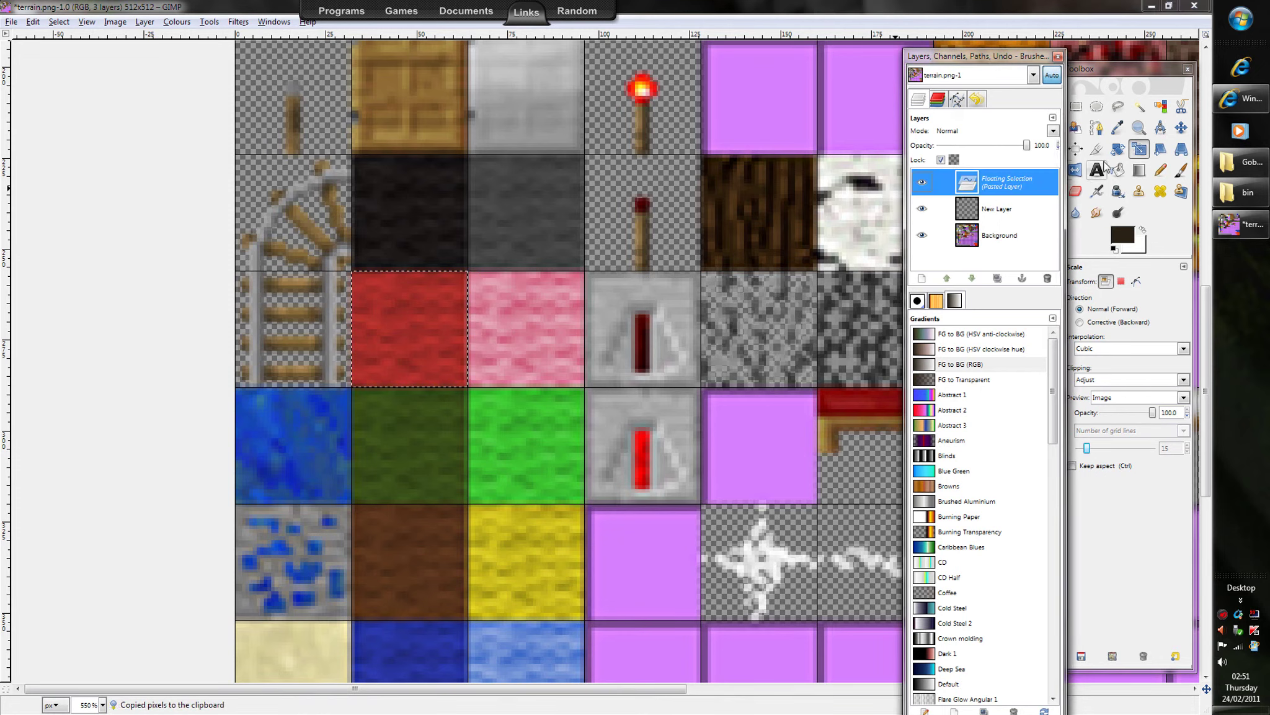
{"action": "left_click", "coordinate": [1137, 154]}
{"action": "left_click", "coordinate": [464, 326]}
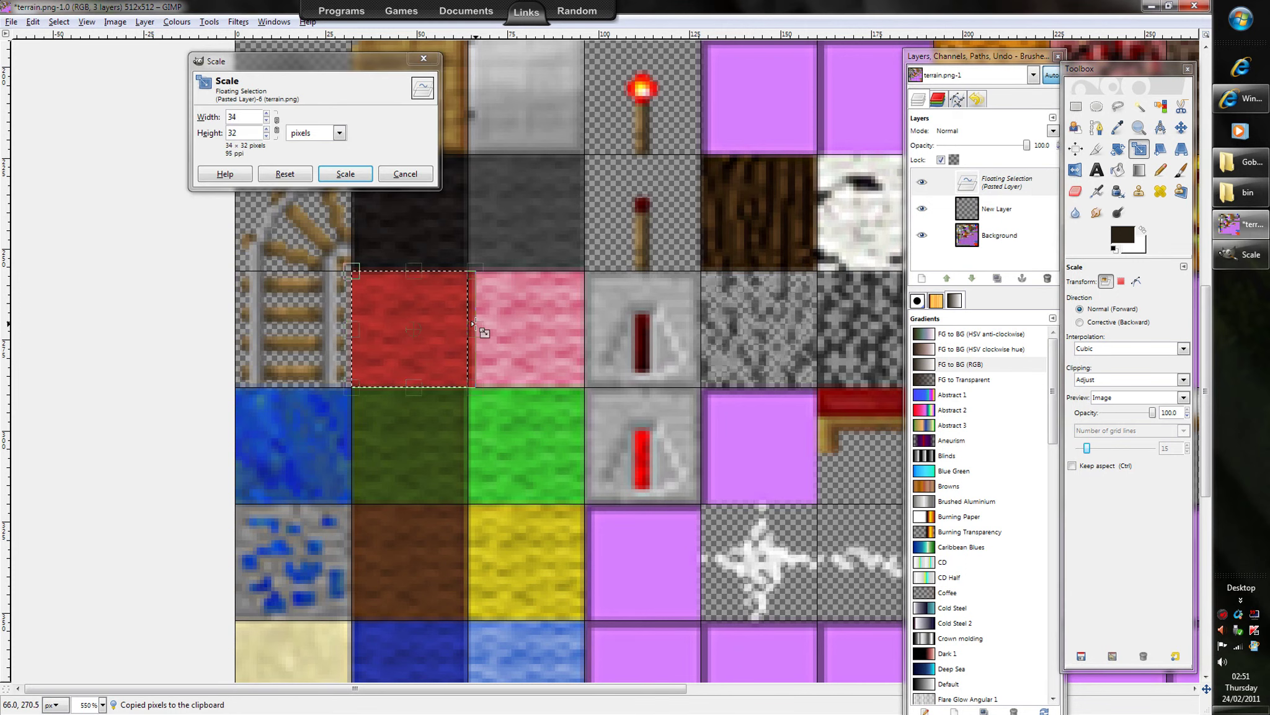
{"action": "left_click", "coordinate": [346, 173]}
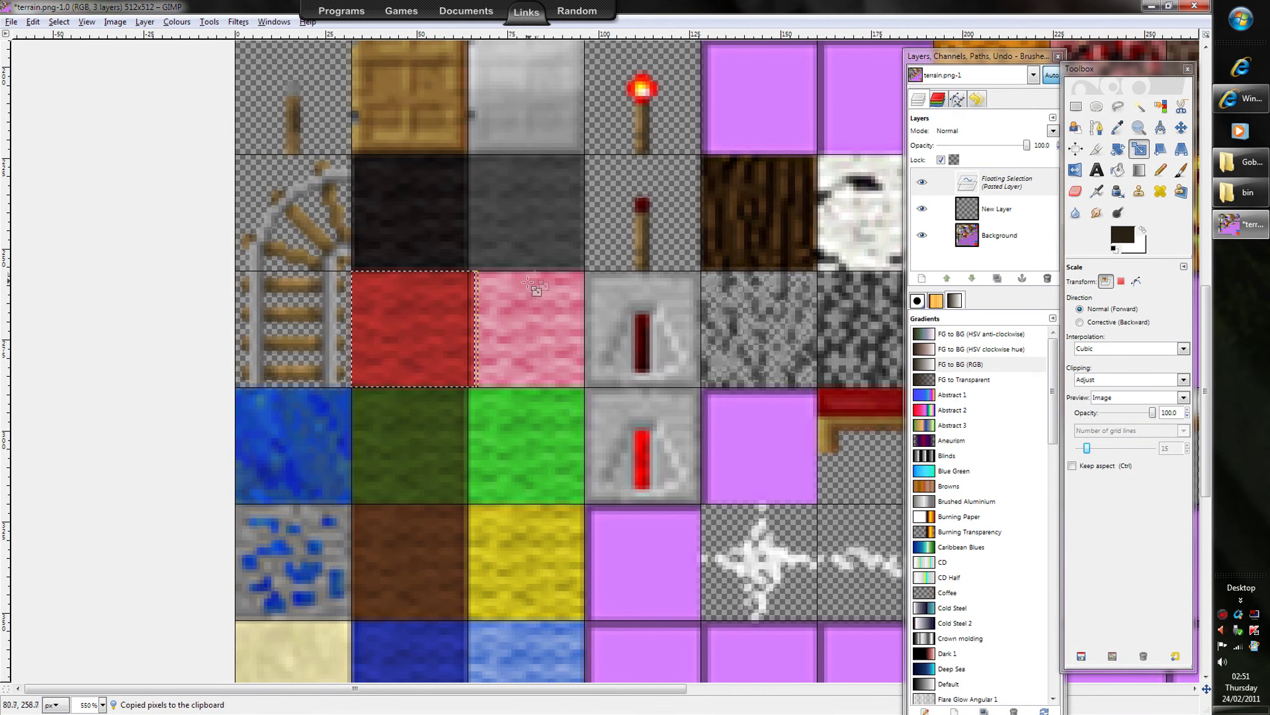
Step: Zoom in on the red brick tile to 1600%
{"action": "left_click", "coordinate": [1138, 127]}
{"action": "left_click", "coordinate": [1079, 306]}
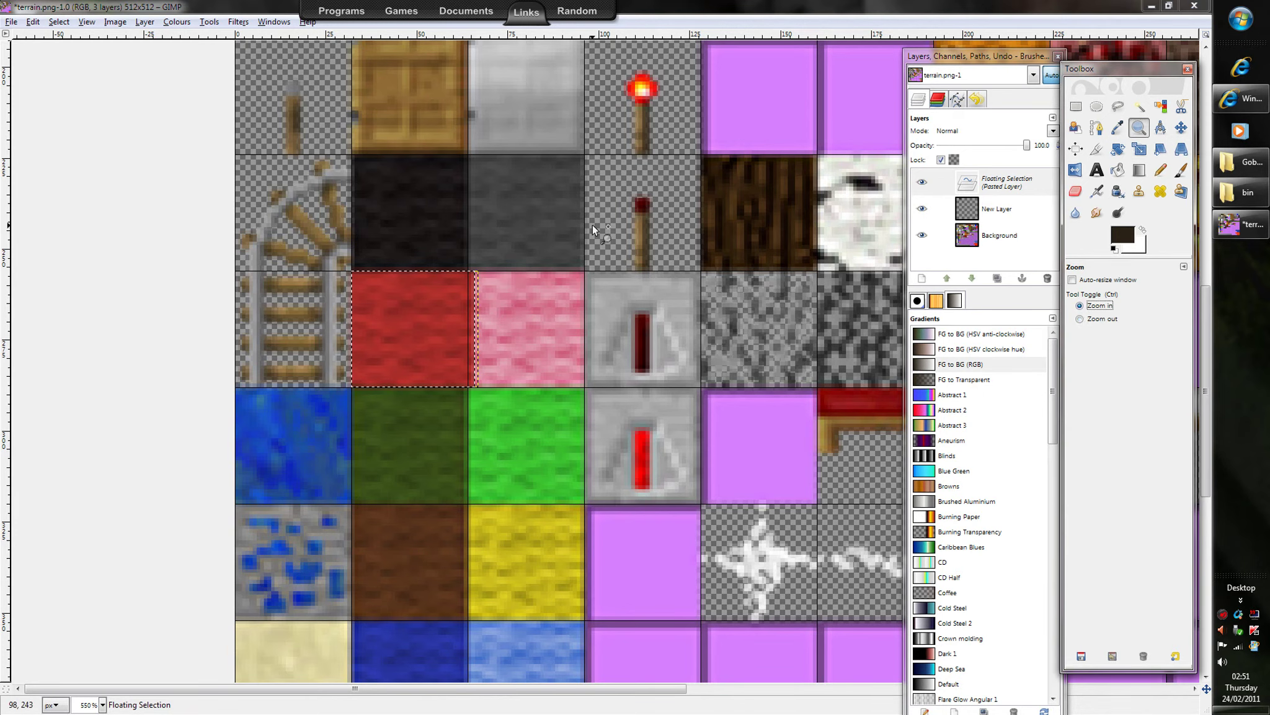
{"action": "left_click", "coordinate": [408, 308]}
{"action": "left_click", "coordinate": [488, 326]}
{"action": "left_click", "coordinate": [557, 336]}
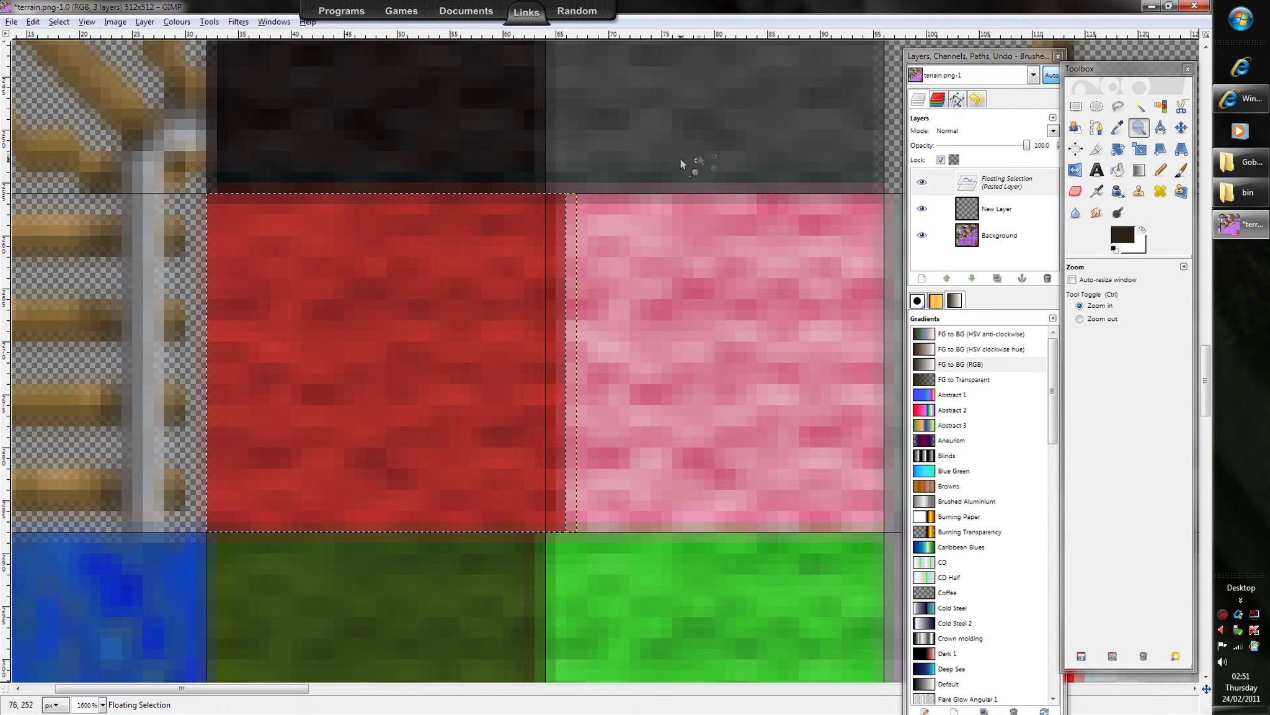
Step: Scroll over the repainted tiles, then zoom out to 400% to show most of the sheet
{"action": "scroll", "coordinate": [542, 269], "scroll_direction": "up", "scroll_amount": 3}
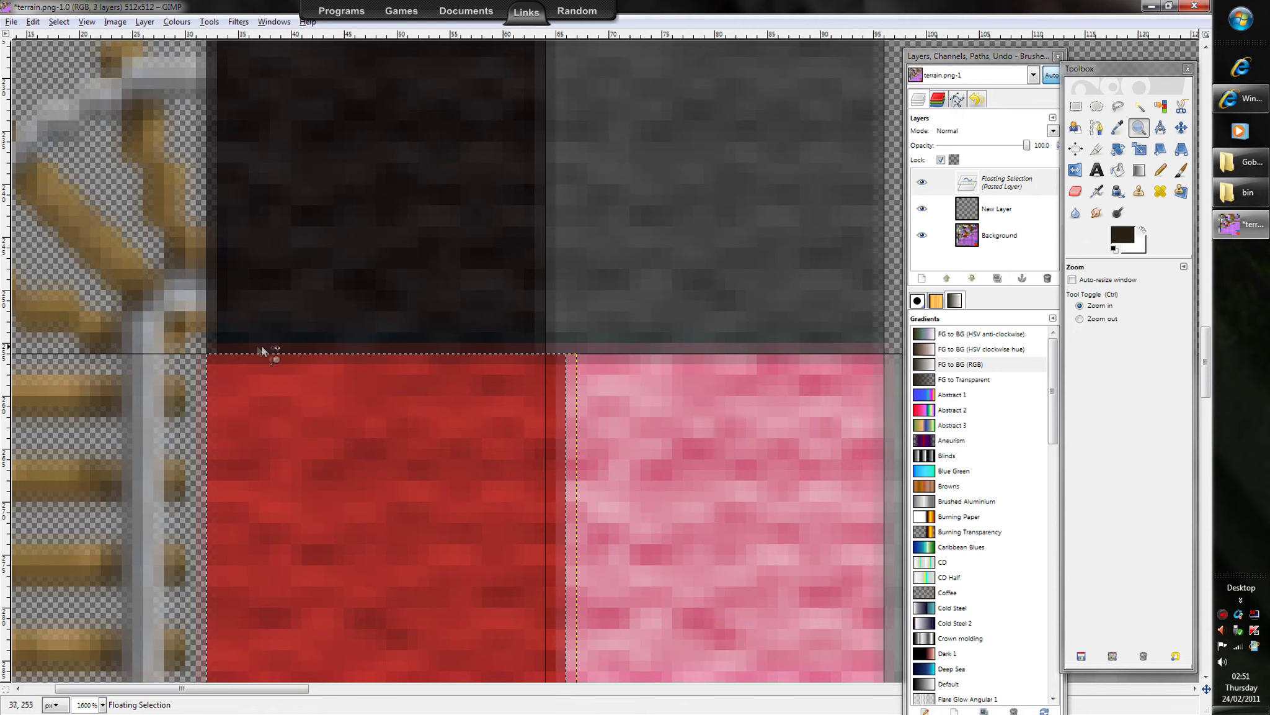
{"action": "scroll", "coordinate": [713, 335], "scroll_direction": "down", "scroll_amount": 5}
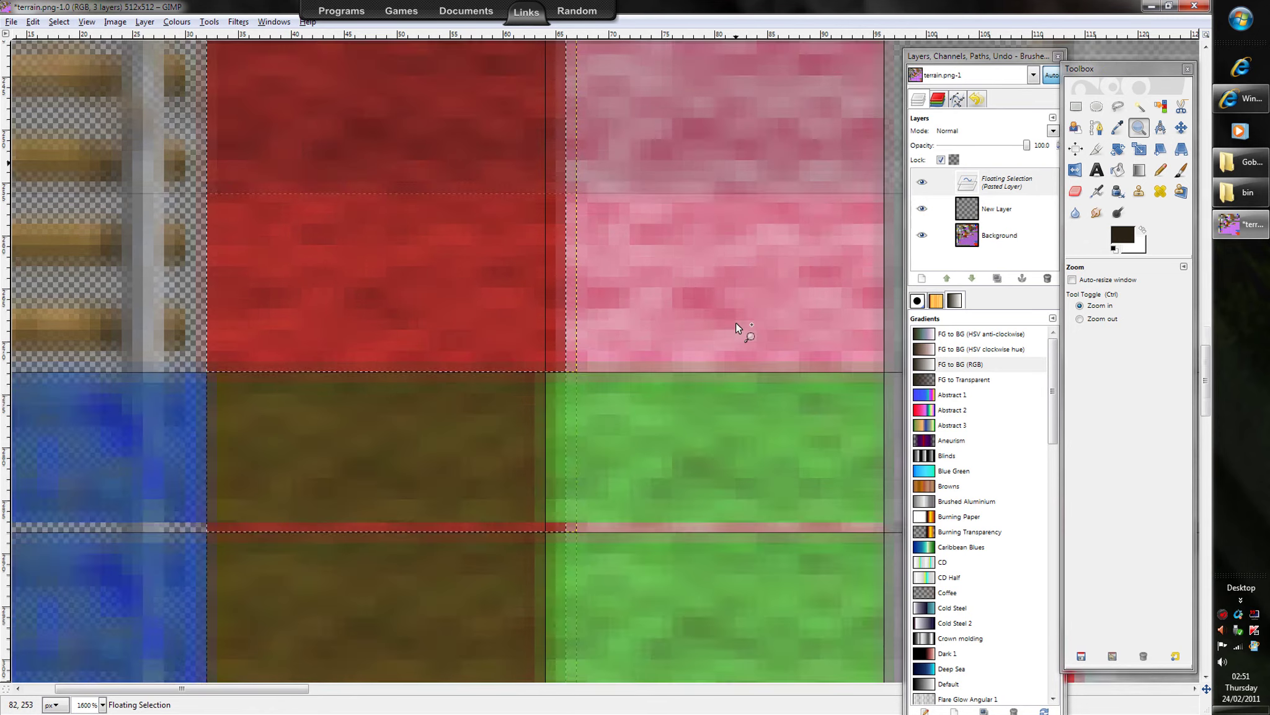
{"action": "scroll", "coordinate": [553, 332], "scroll_direction": "down", "scroll_amount": 7}
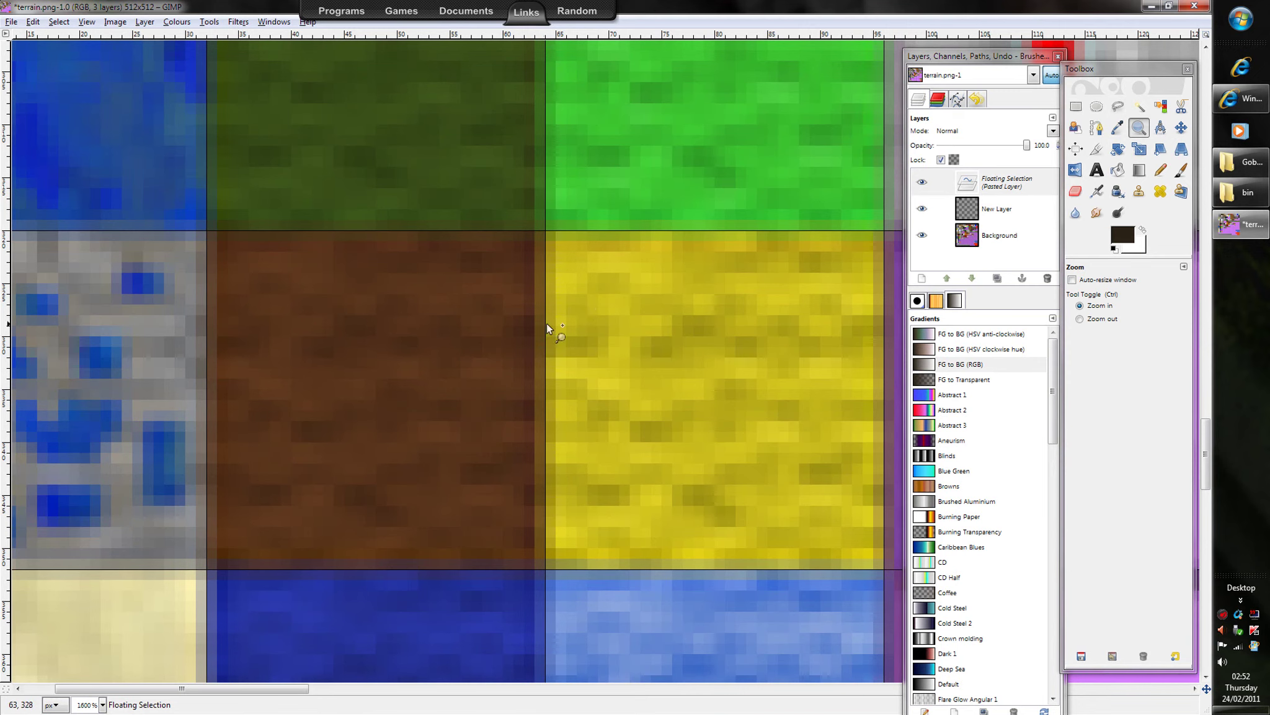
{"action": "left_click", "coordinate": [1090, 319]}
{"action": "left_click", "coordinate": [527, 217]}
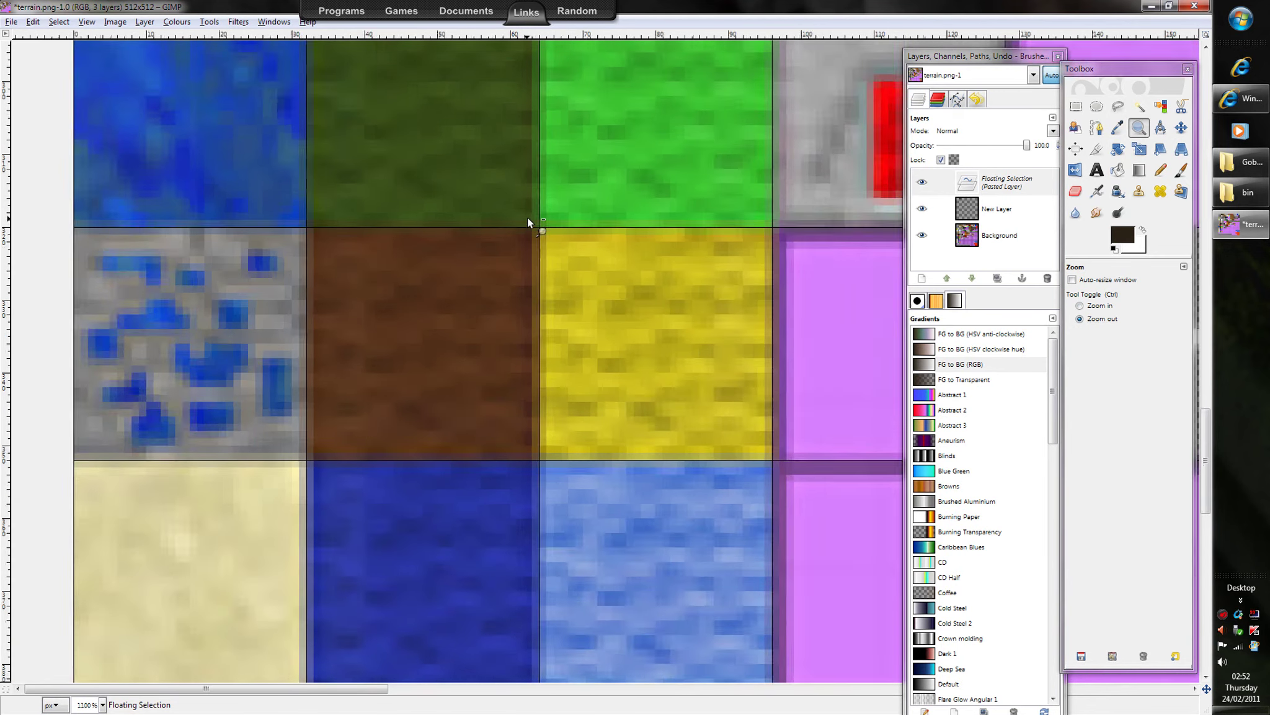
{"action": "left_click", "coordinate": [527, 217]}
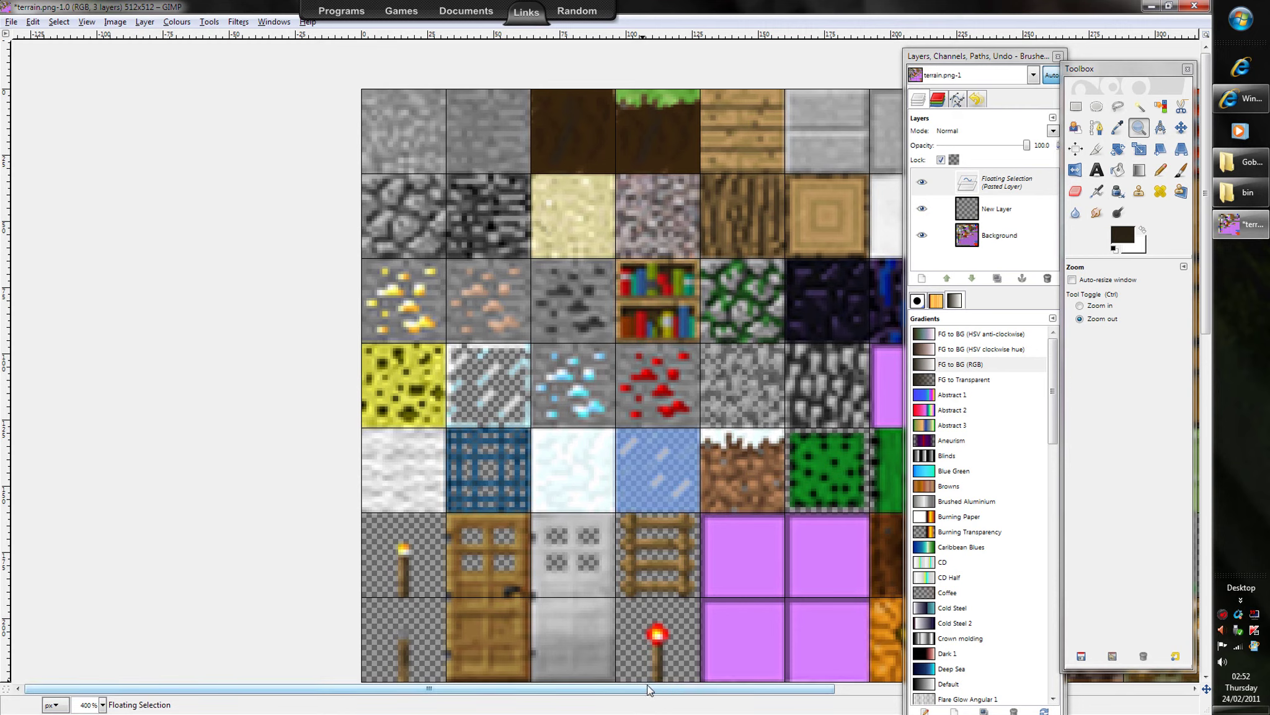
Step: Anchor the floating selection and merge all visible layers into one
{"action": "scroll", "coordinate": [648, 689], "scroll_direction": "right", "scroll_amount": 10}
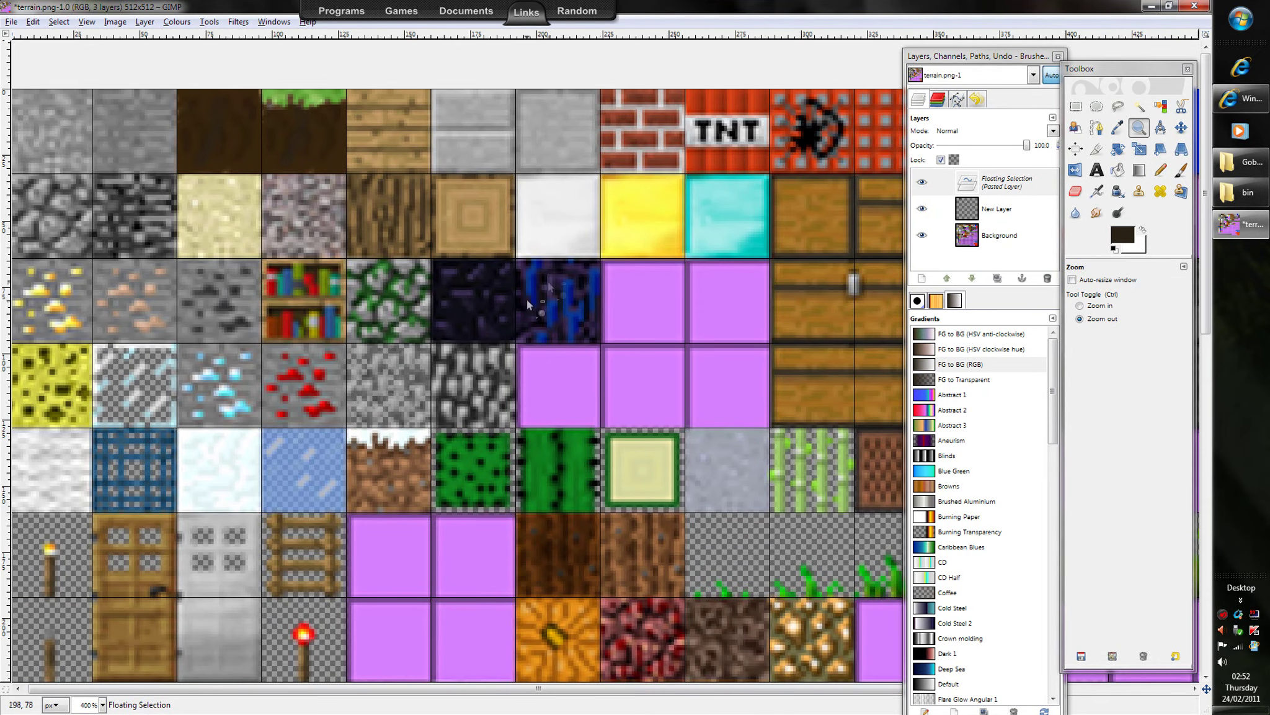
{"action": "scroll", "coordinate": [186, 133], "scroll_direction": "down", "scroll_amount": 5}
{"action": "scroll", "coordinate": [285, 207], "scroll_direction": "up", "scroll_amount": 4}
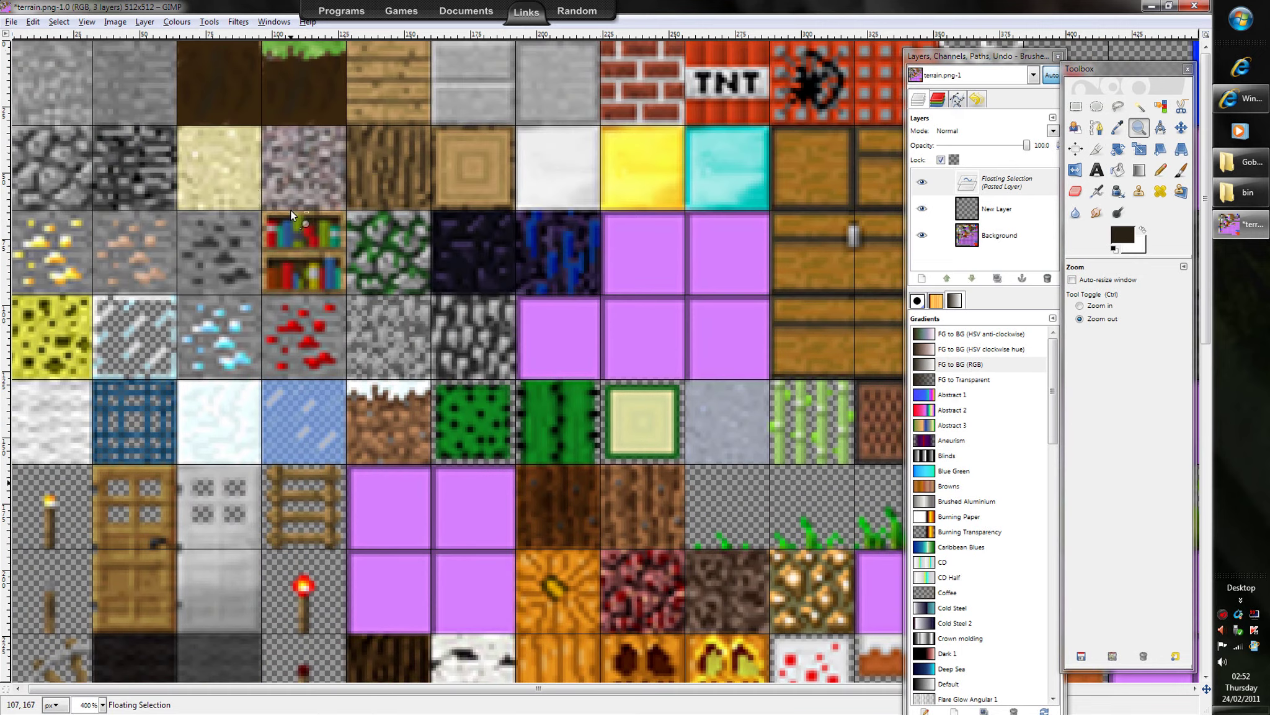
{"action": "left_click", "coordinate": [1022, 279]}
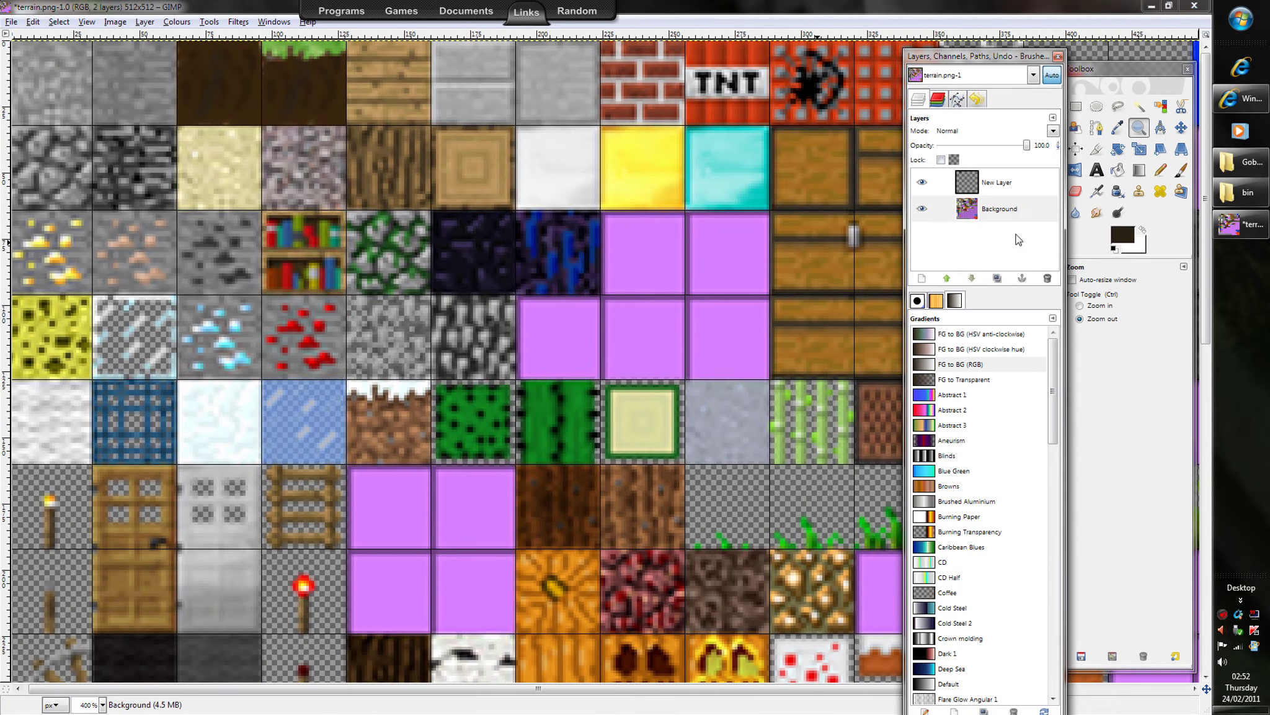
{"action": "right_click", "coordinate": [1006, 225]}
{"action": "left_click", "coordinate": [1048, 550]}
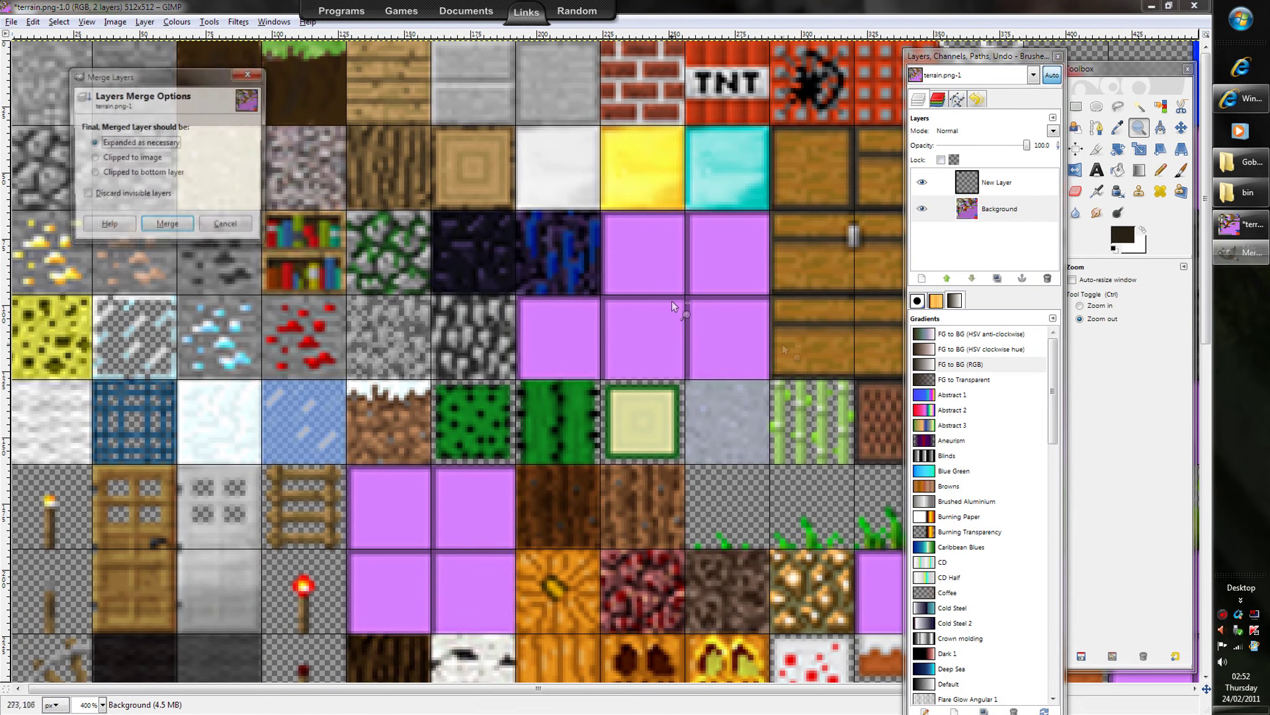
{"action": "left_click", "coordinate": [152, 225]}
Step: Save as PNG over terrain.png in Desktop/GobblePack, replacing the existing file
{"action": "left_click", "coordinate": [11, 23]}
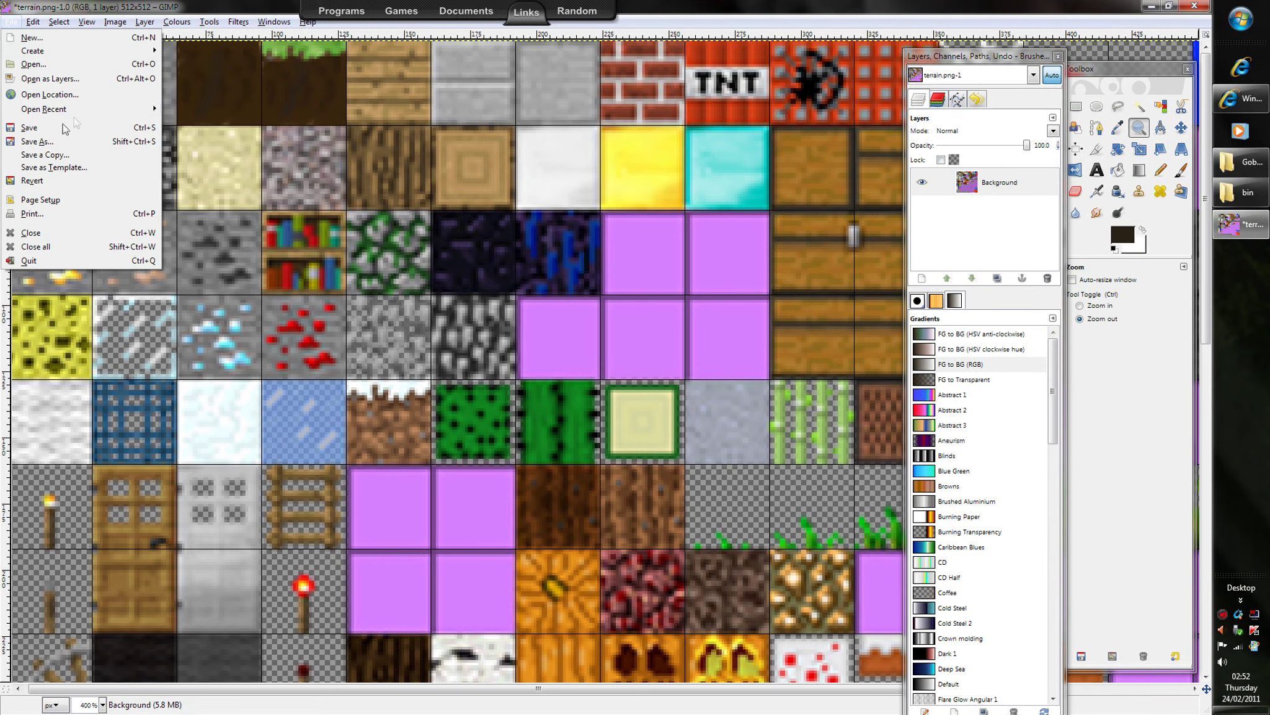
{"action": "left_click", "coordinate": [48, 147]}
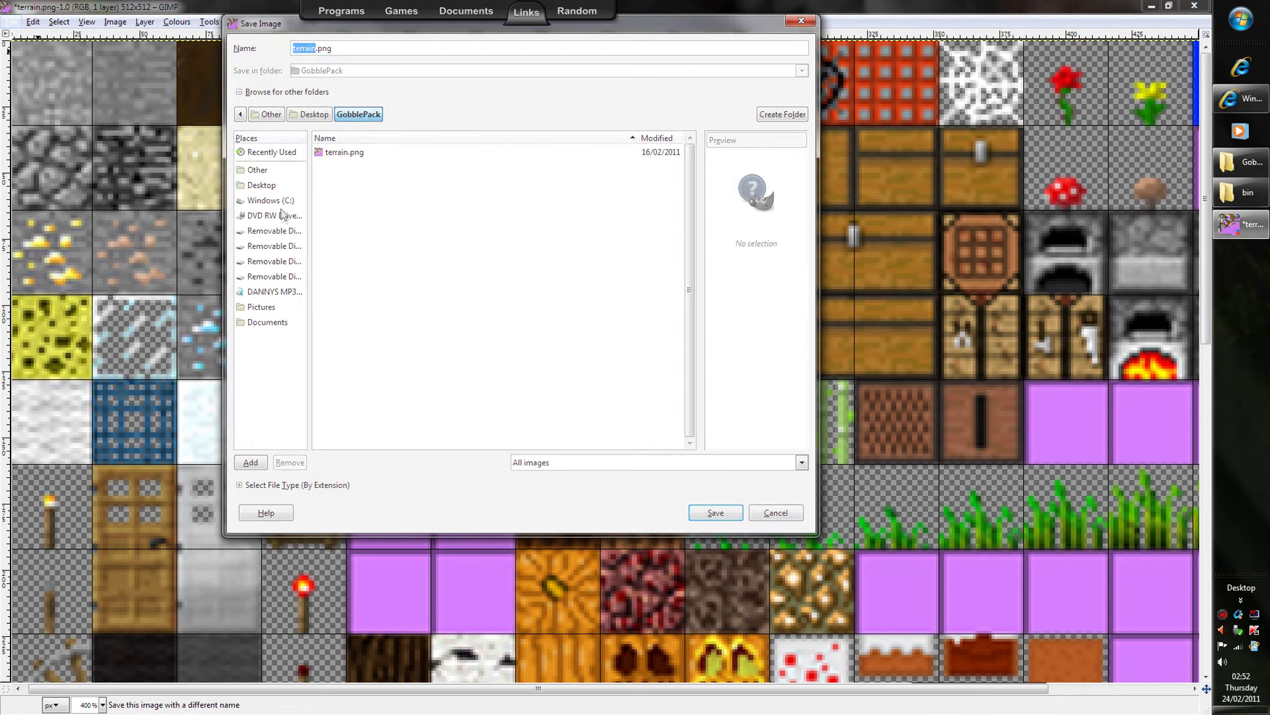
{"action": "left_click", "coordinate": [290, 185]}
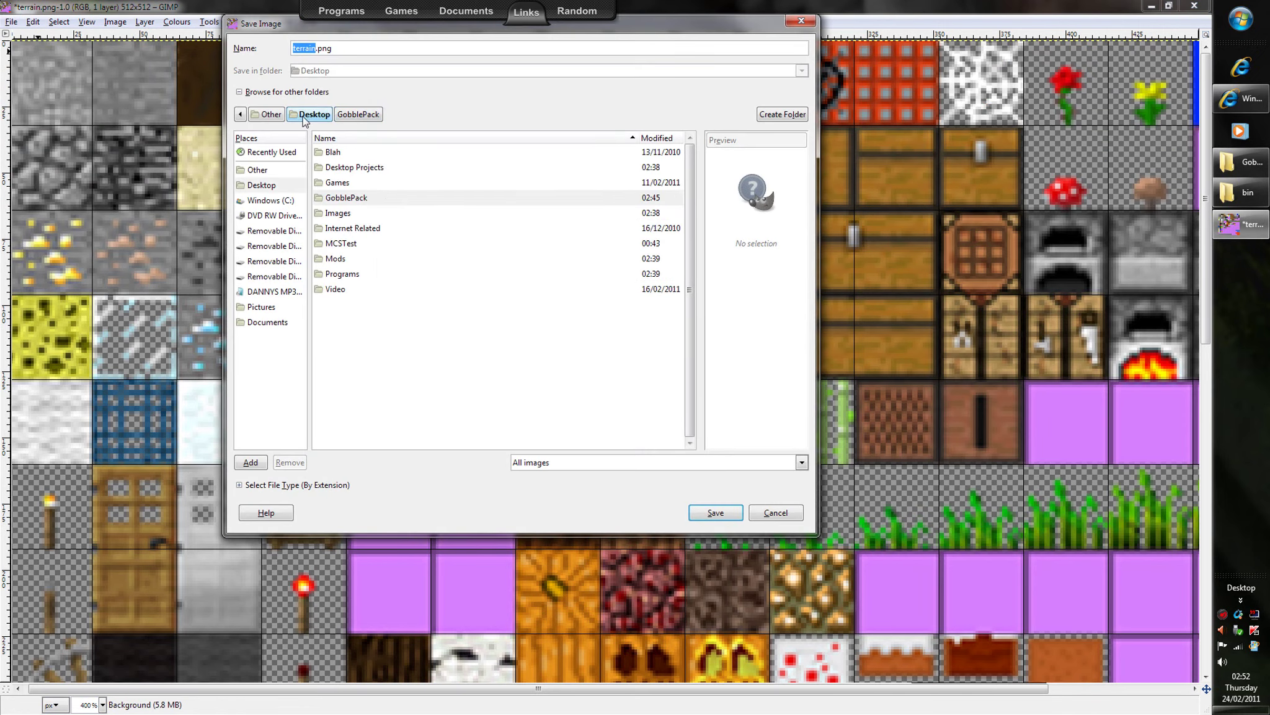
{"action": "double_click", "coordinate": [346, 197]}
{"action": "left_click", "coordinate": [363, 154]}
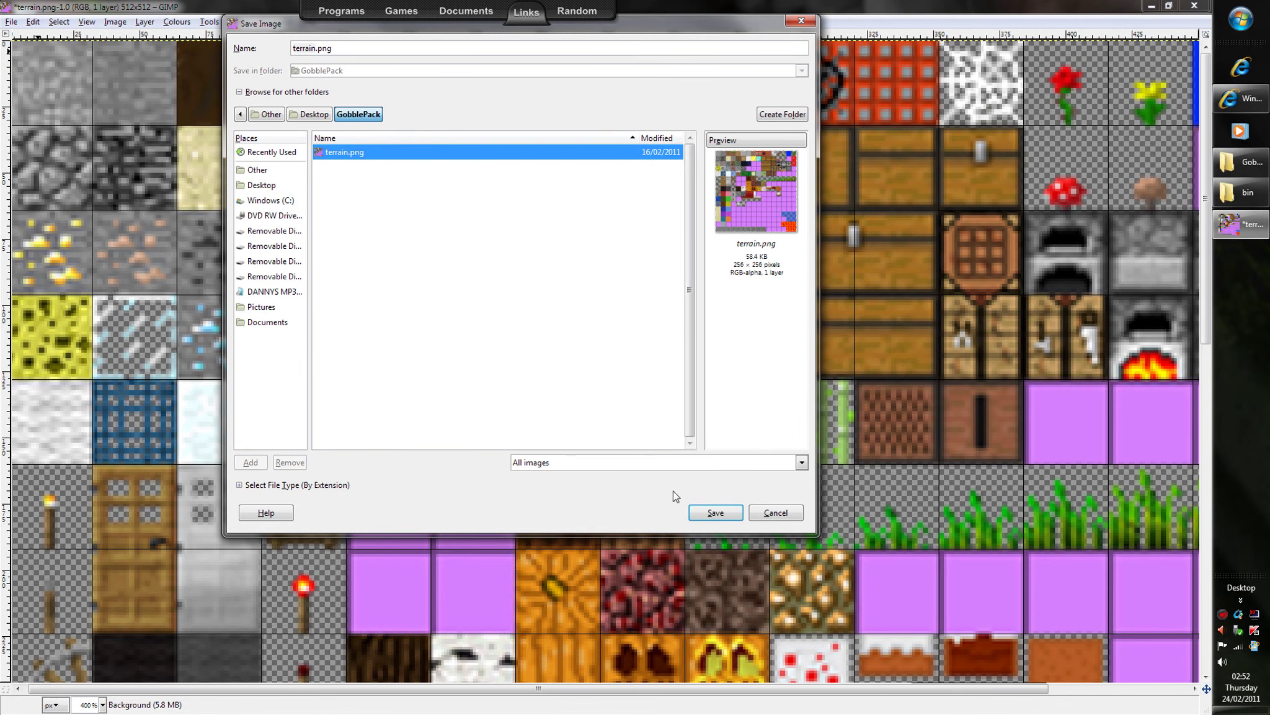
{"action": "left_click", "coordinate": [715, 512]}
{"action": "left_click", "coordinate": [554, 347]}
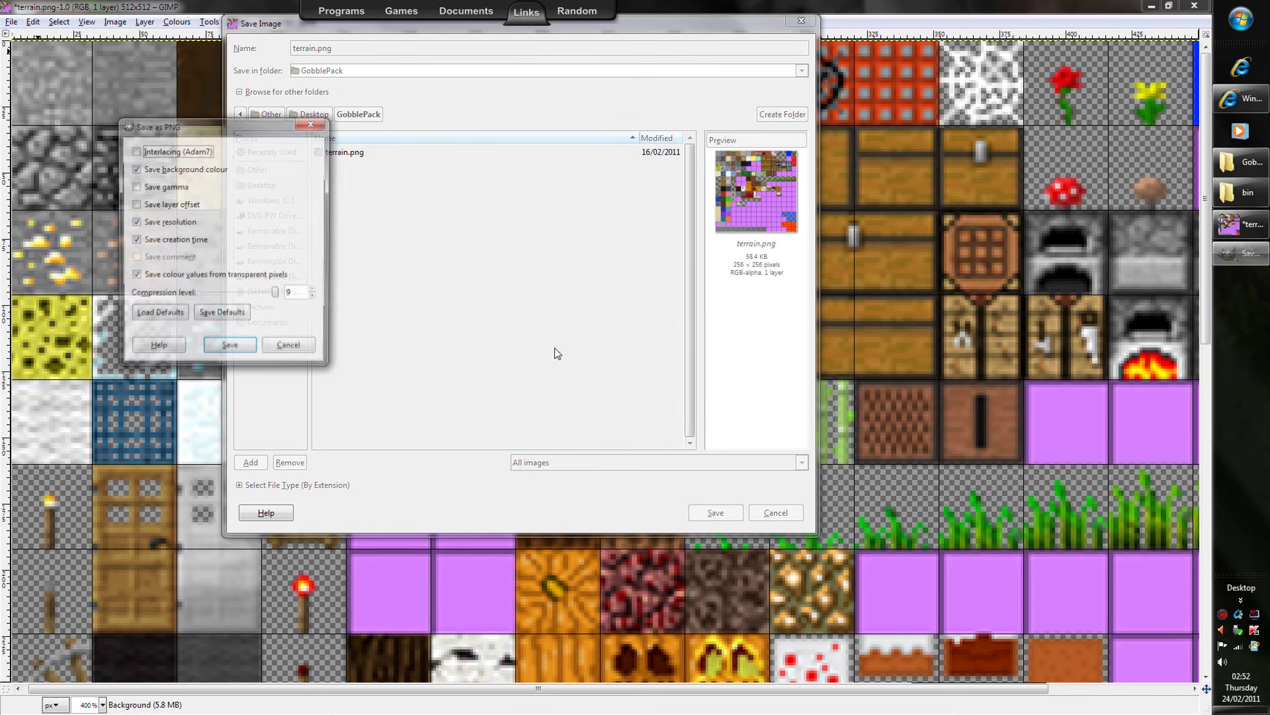
{"action": "left_click", "coordinate": [230, 345]}
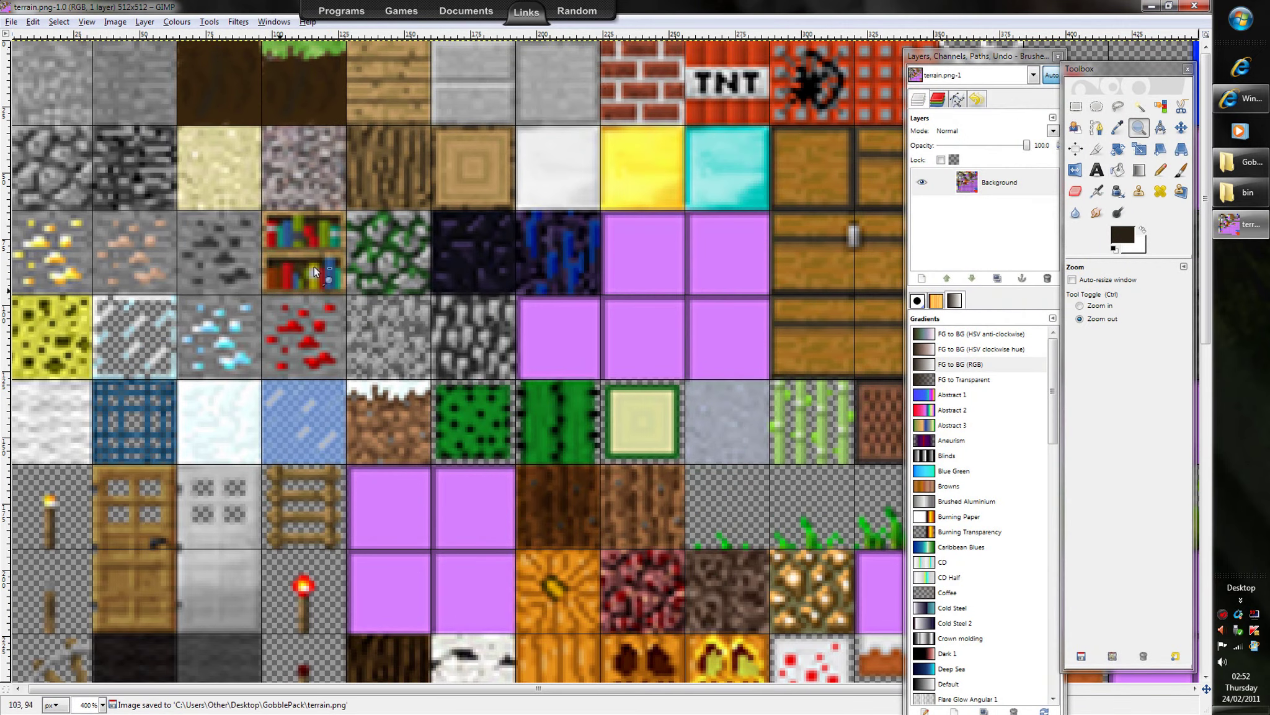
Step: Quit GIMP and bring up the file actions for terrain.png in GobblePack
{"action": "left_click", "coordinate": [1194, 5]}
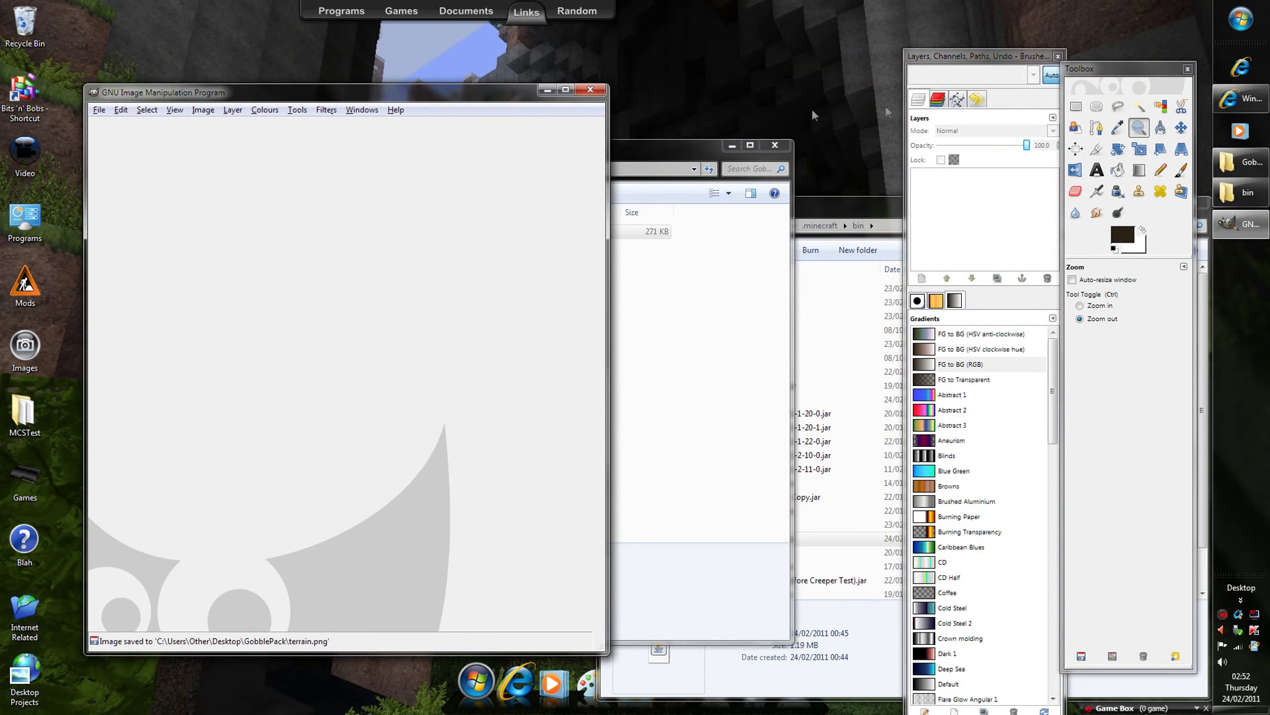
{"action": "left_click", "coordinate": [589, 90]}
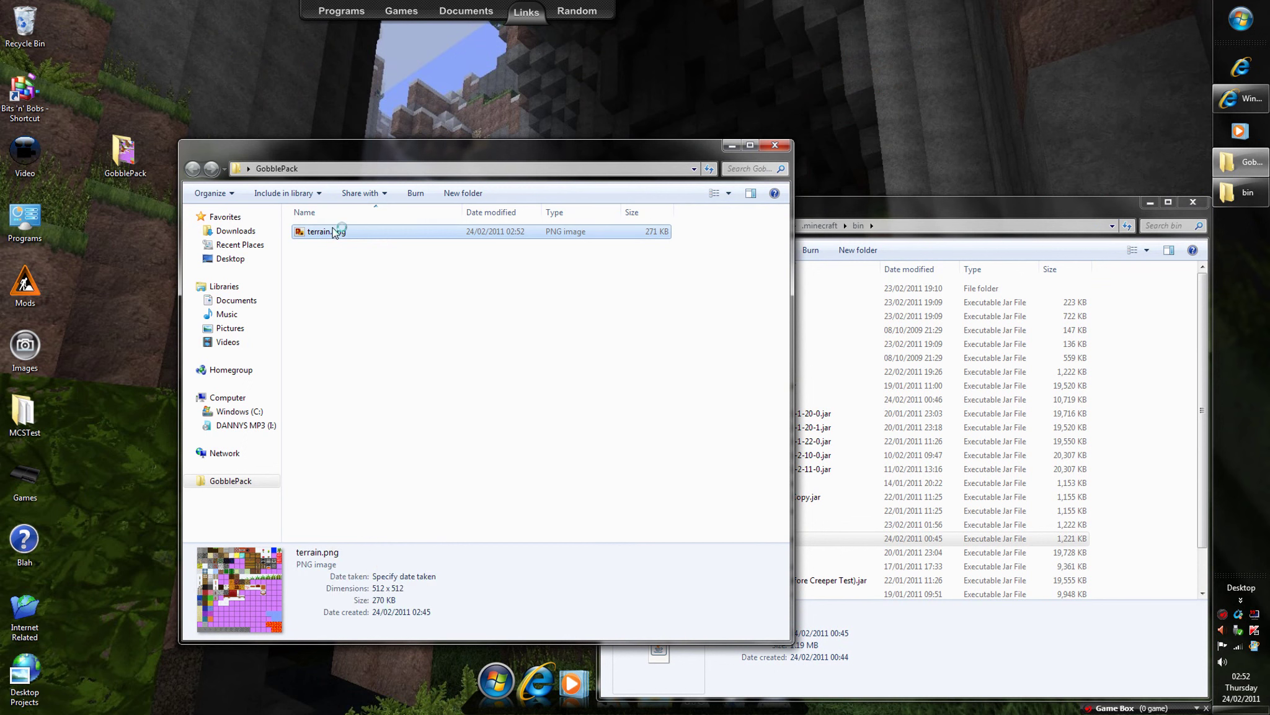
{"action": "right_click", "coordinate": [335, 232]}
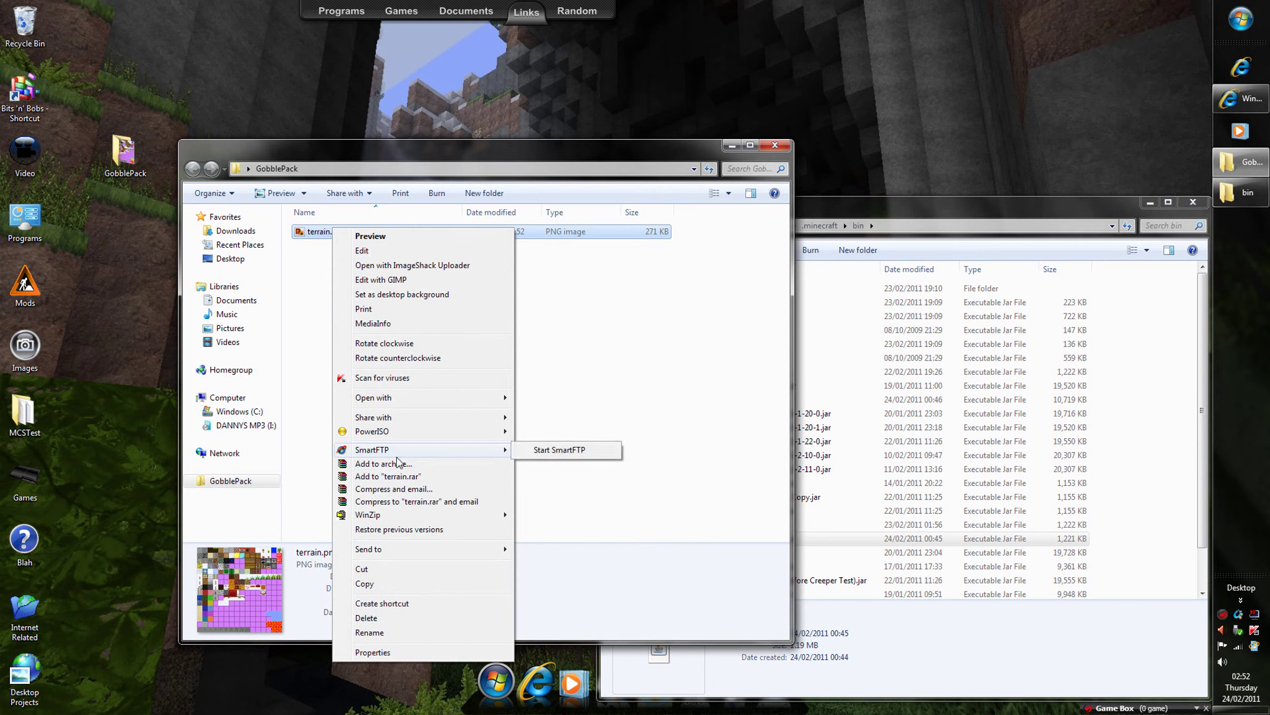
Step: Add terrain.png to an archive renamed Gobblepack01, with ZIP format selected
{"action": "left_click", "coordinate": [397, 464]}
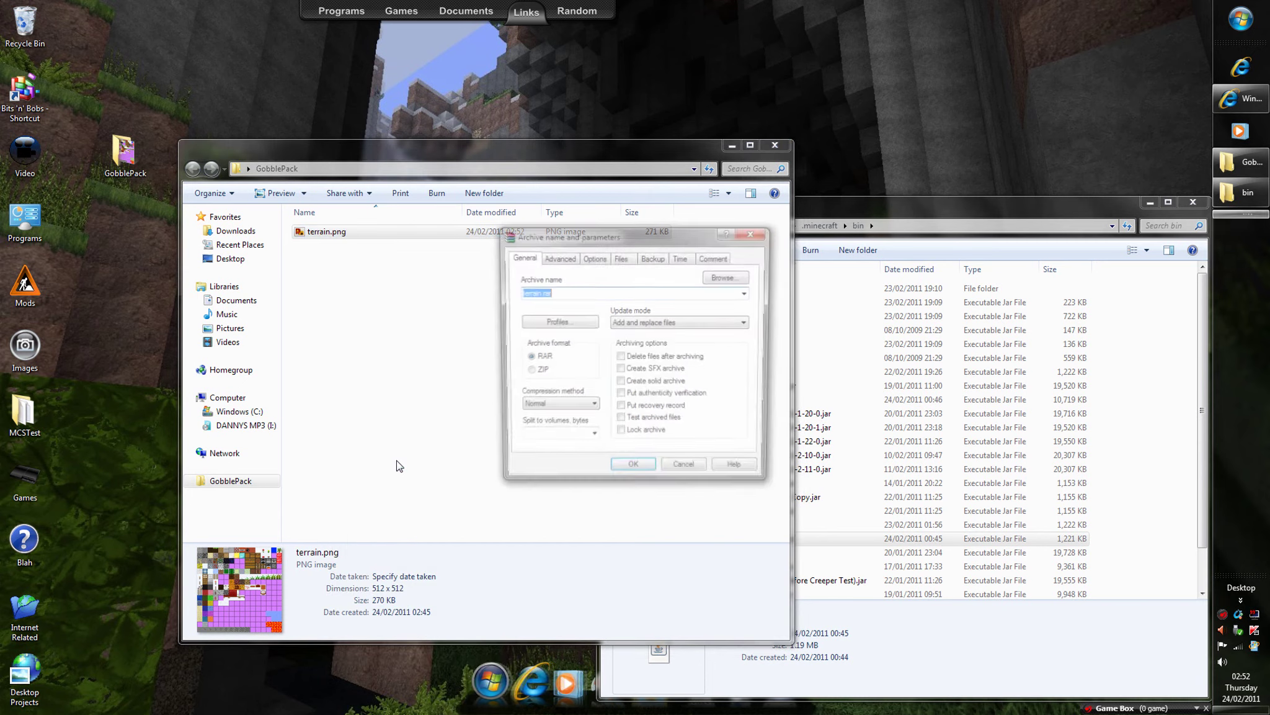
{"action": "left_click", "coordinate": [534, 292]}
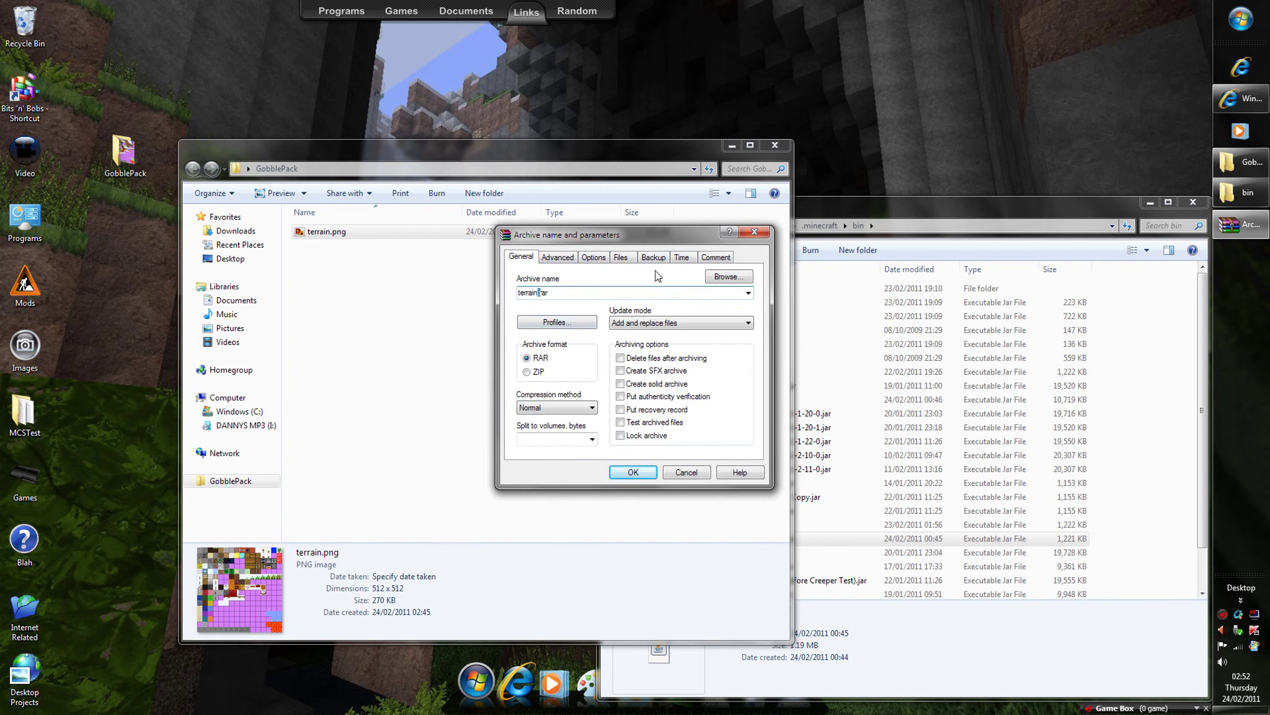
{"action": "key", "text": "Right"}
{"action": "key", "text": "shift+Left"}
{"action": "key", "text": "shift+Left"}
{"action": "key", "text": "shift+Left"}
{"action": "key", "text": "shift+Left"}
{"action": "key", "text": "shift+Left"}
{"action": "key", "text": "shift+Left"}
{"action": "type", "text": "Gob"}
{"action": "type", "text": "blepack01"}
{"action": "left_click", "coordinate": [533, 372]}
{"action": "left_click", "coordinate": [633, 472]}
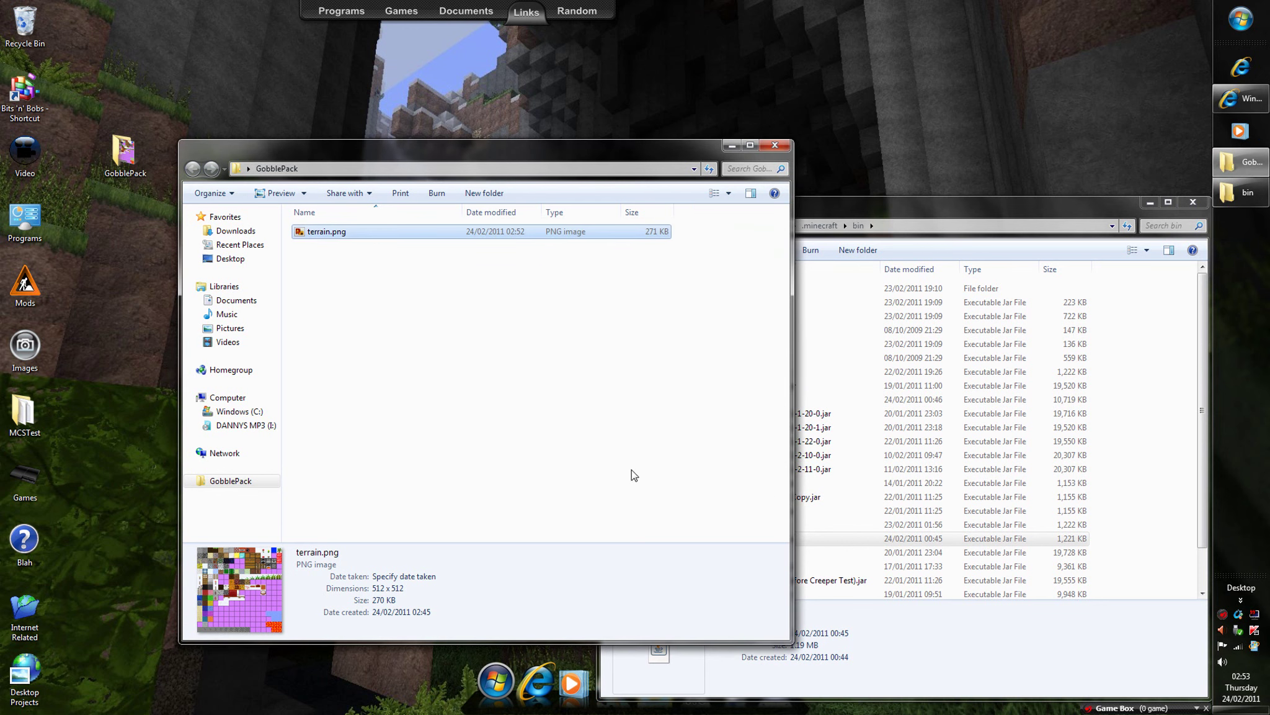
Step: Check that the 270 KB Gobblepack01.zip sits beside terrain.png, leaving nothing selected
{"action": "left_click", "coordinate": [343, 236]}
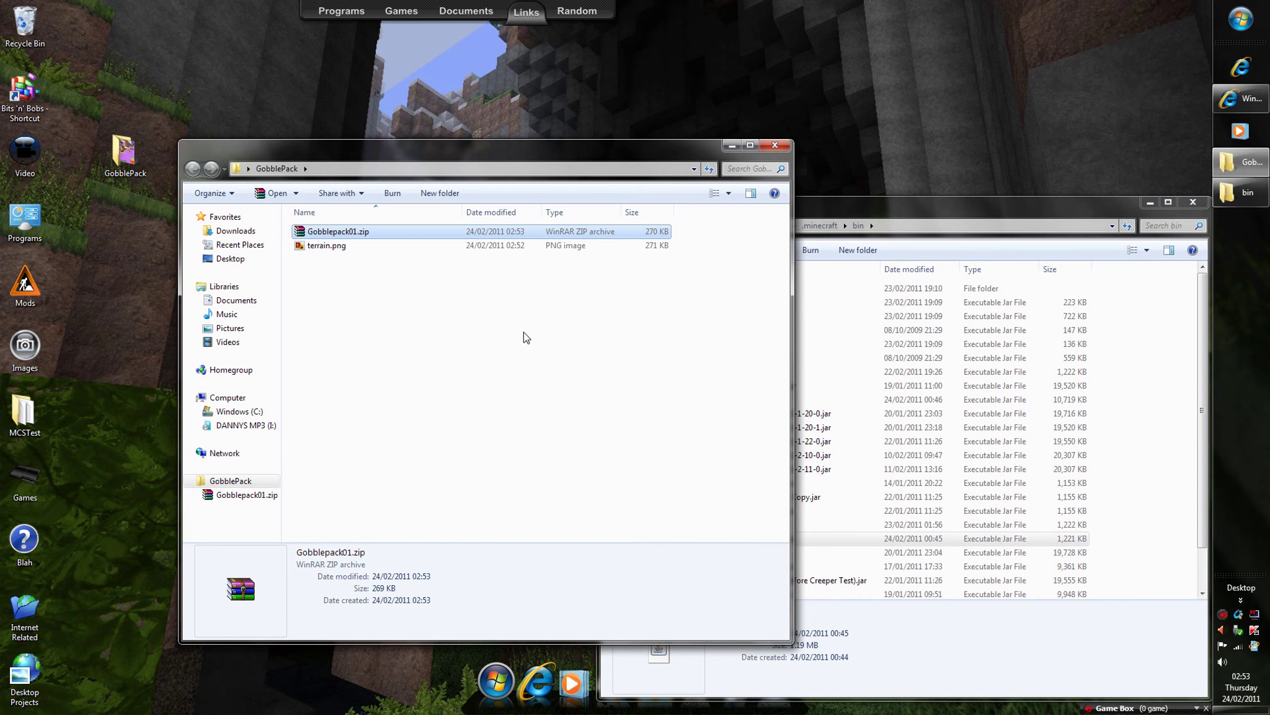
{"action": "mouse_move", "coordinate": [676, 227]}
{"action": "left_mouse_down"}
{"action": "mouse_move", "coordinate": [519, 220]}
{"action": "mouse_move", "coordinate": [433, 292]}
{"action": "left_mouse_up"}
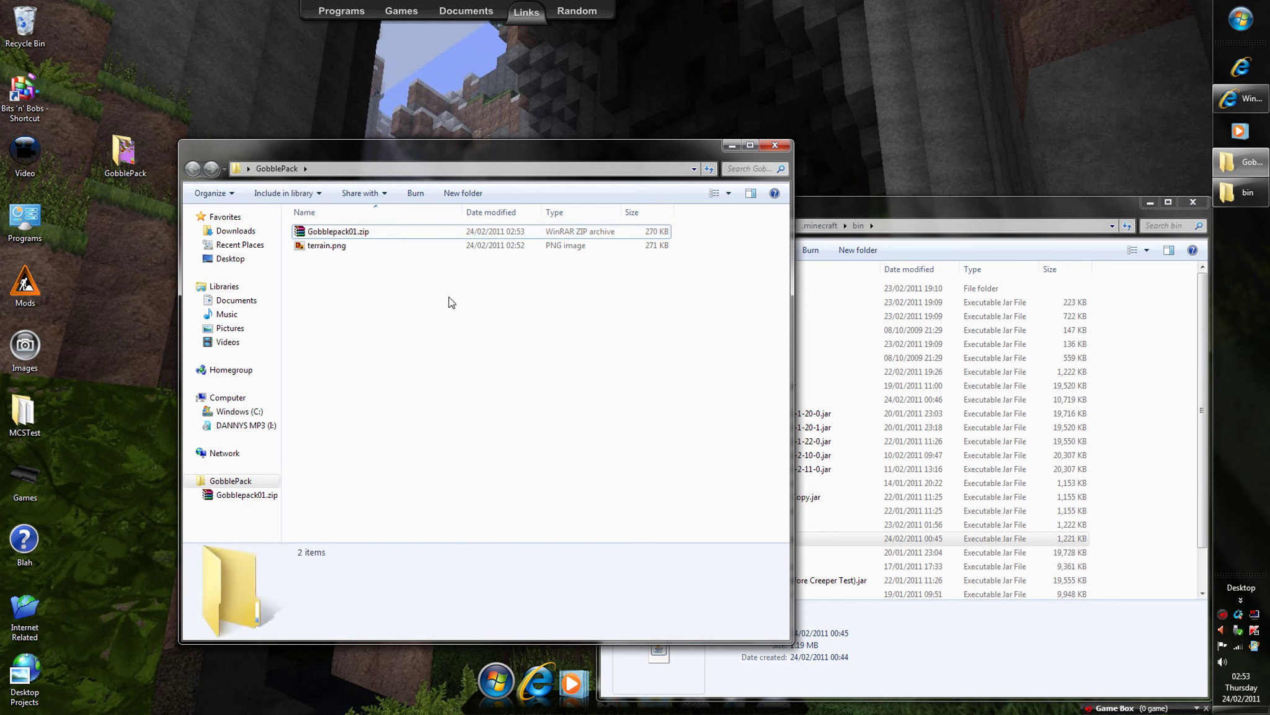